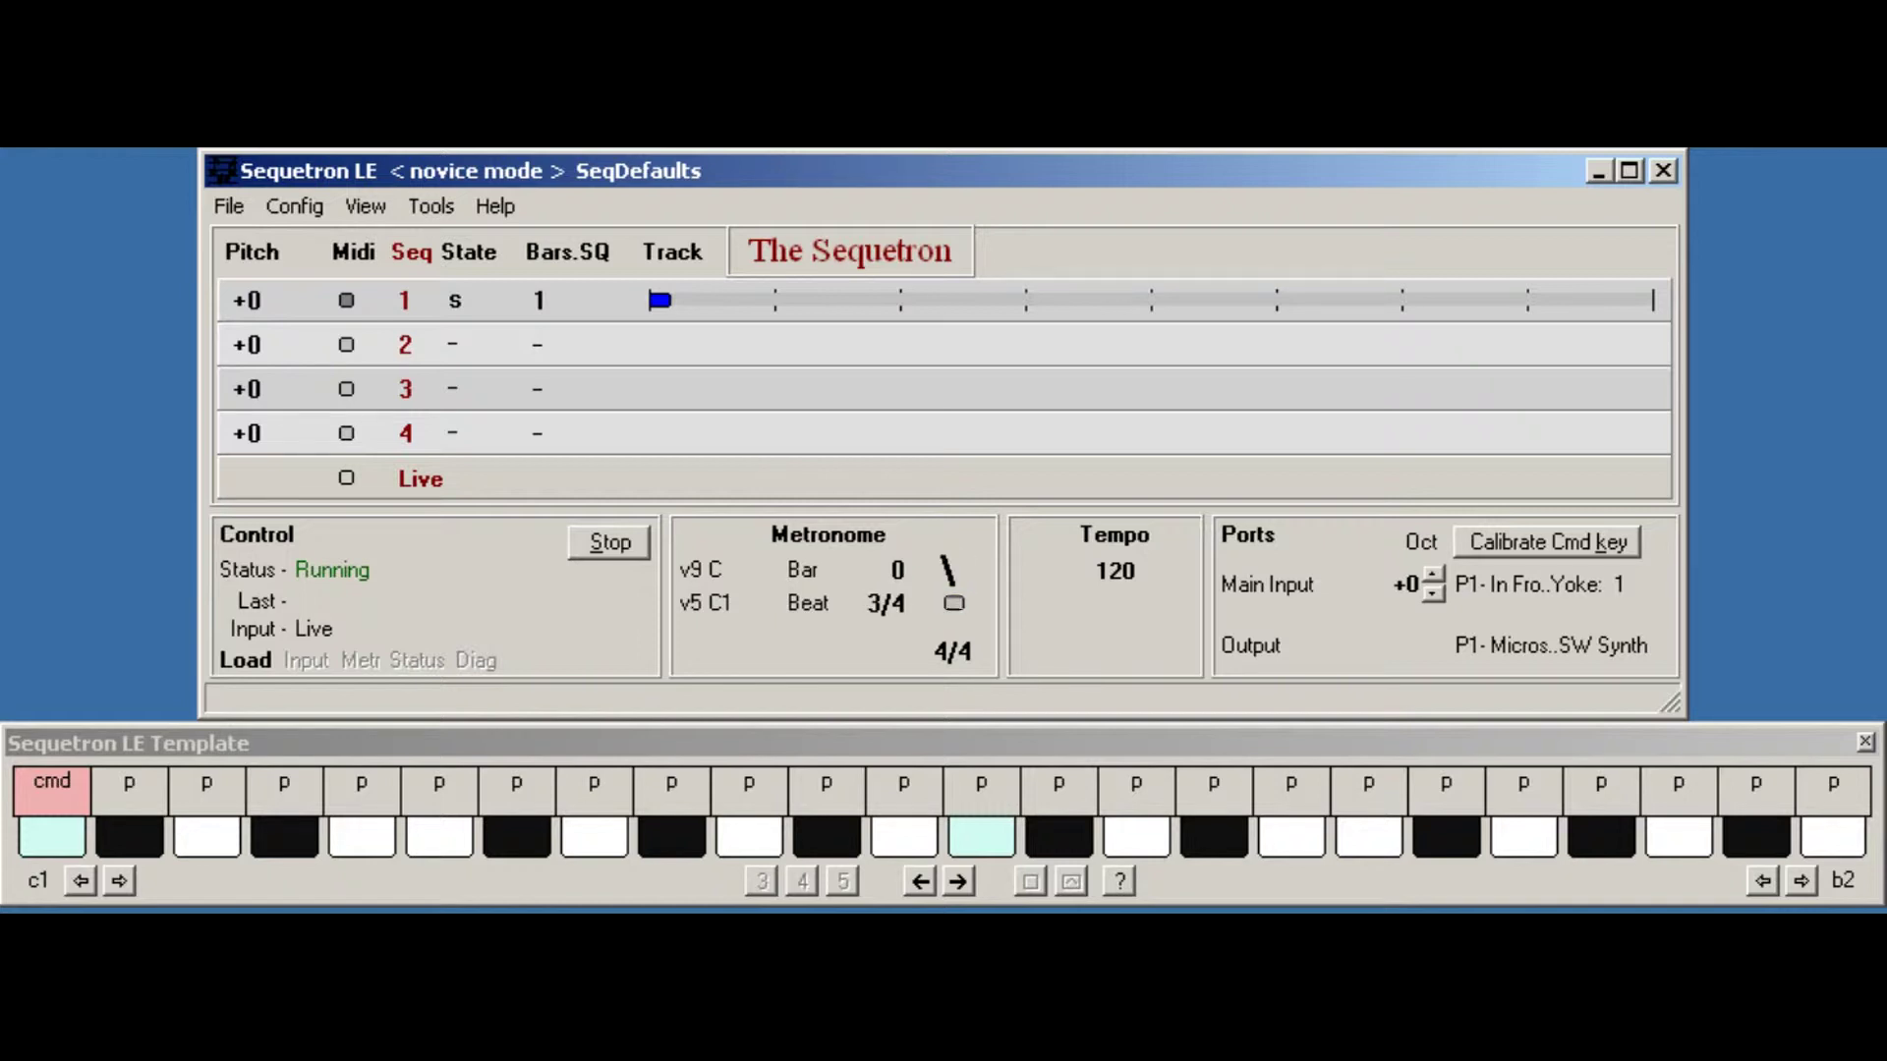
Start playback of sequence 1.
{"action": "left_click", "coordinate": [59, 839]}
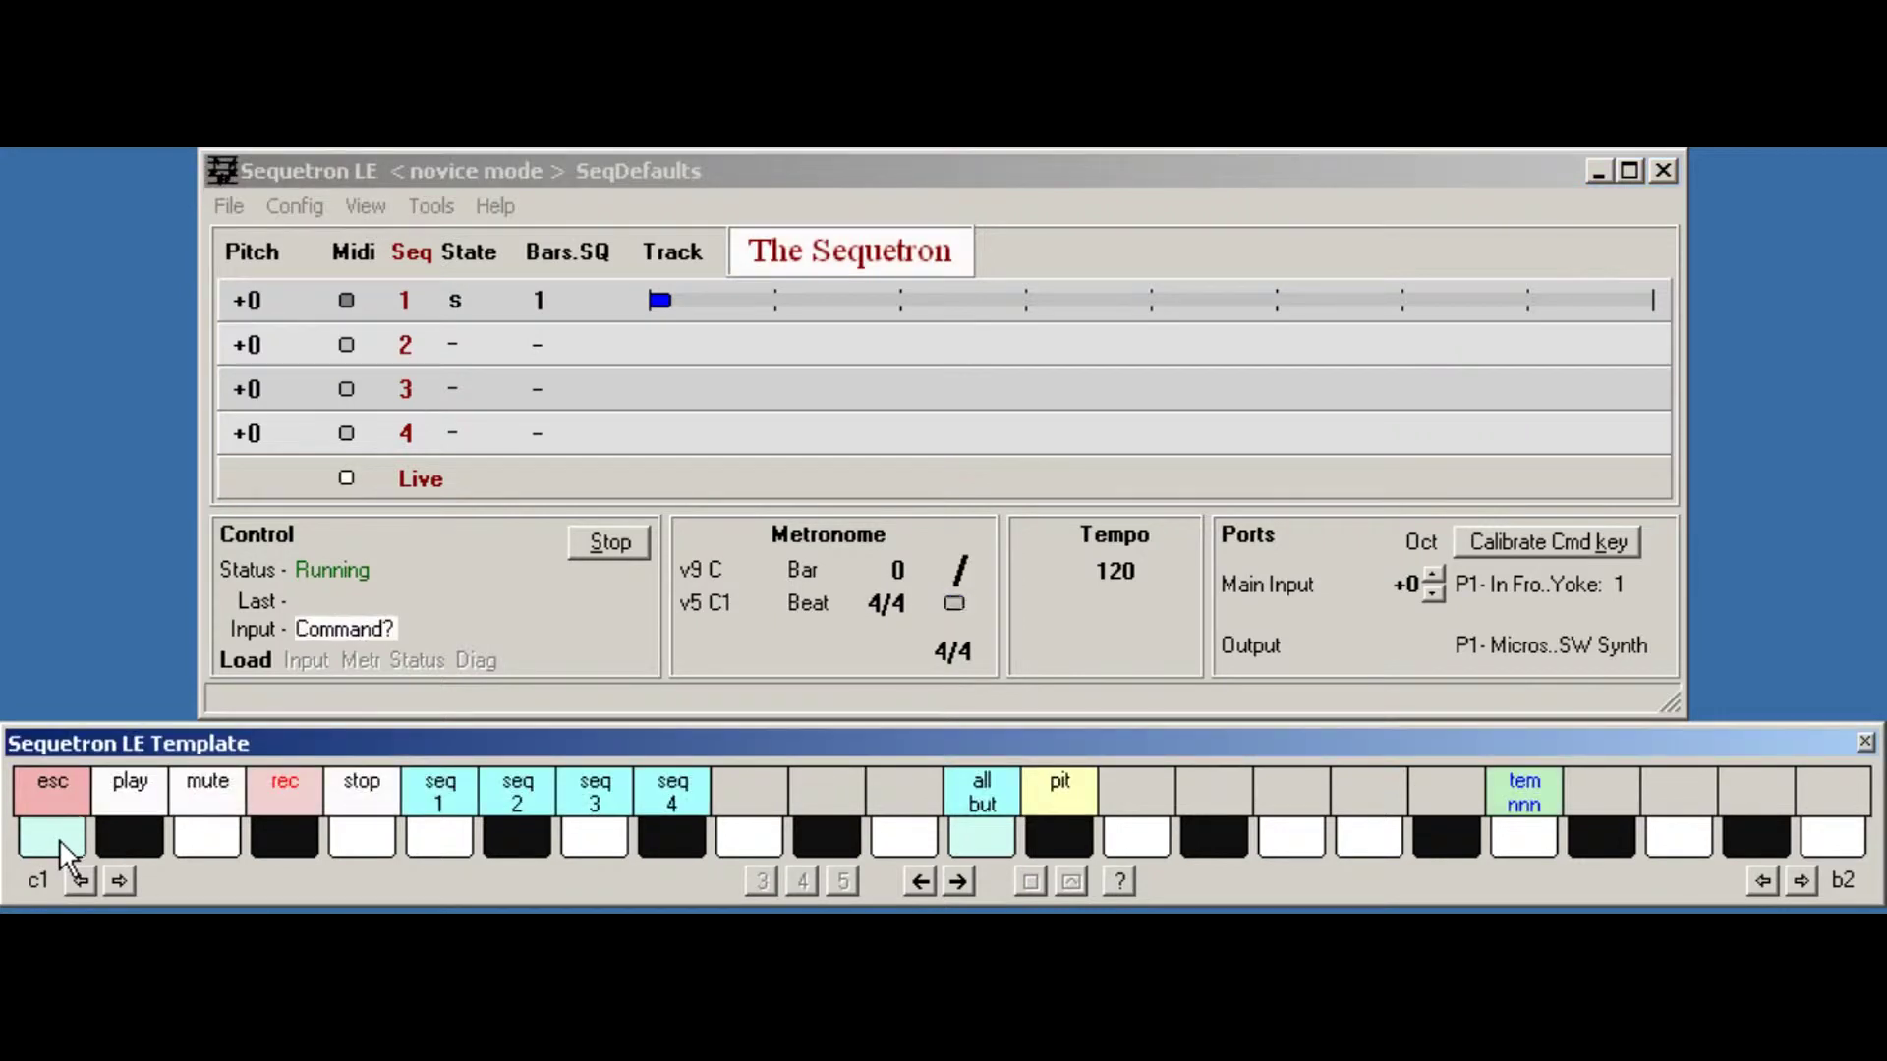
{"action": "left_click", "coordinate": [434, 833]}
{"action": "left_click", "coordinate": [134, 826]}
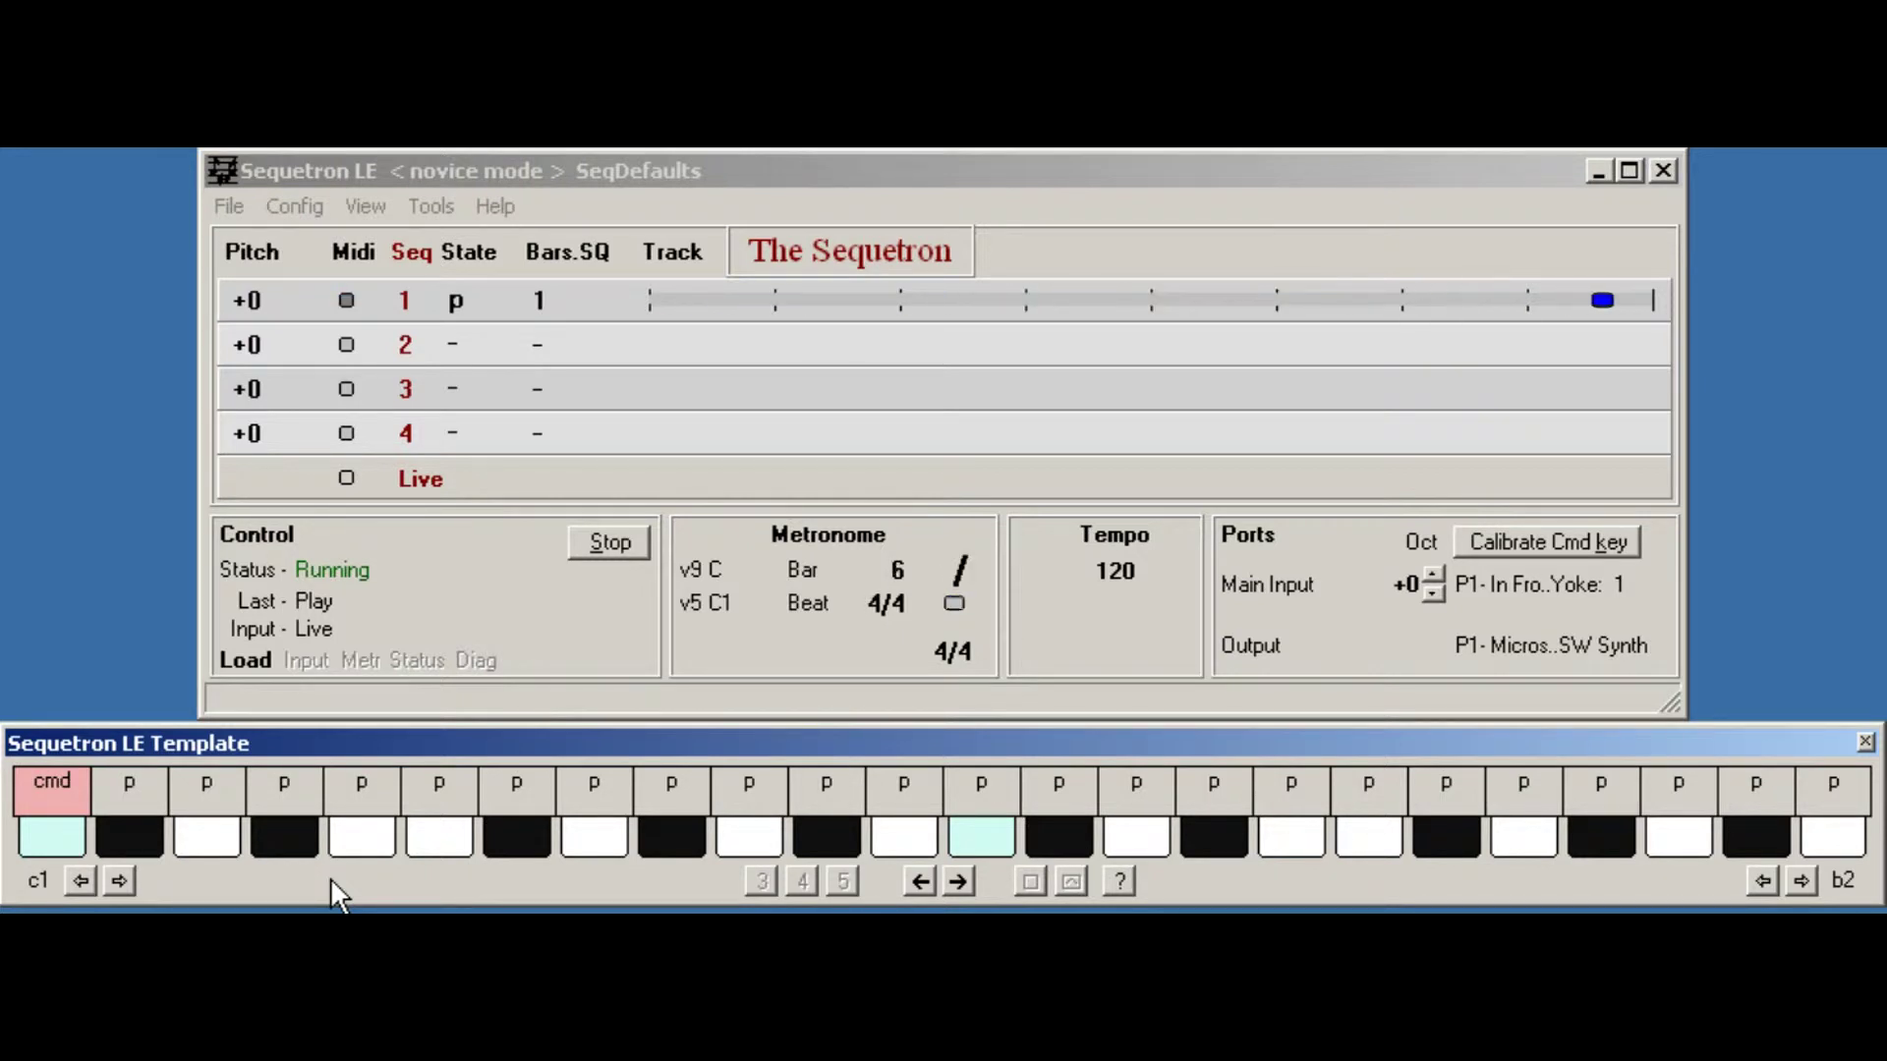
Set the tempo to 200 for the playing sequence.
{"action": "left_click", "coordinate": [58, 844]}
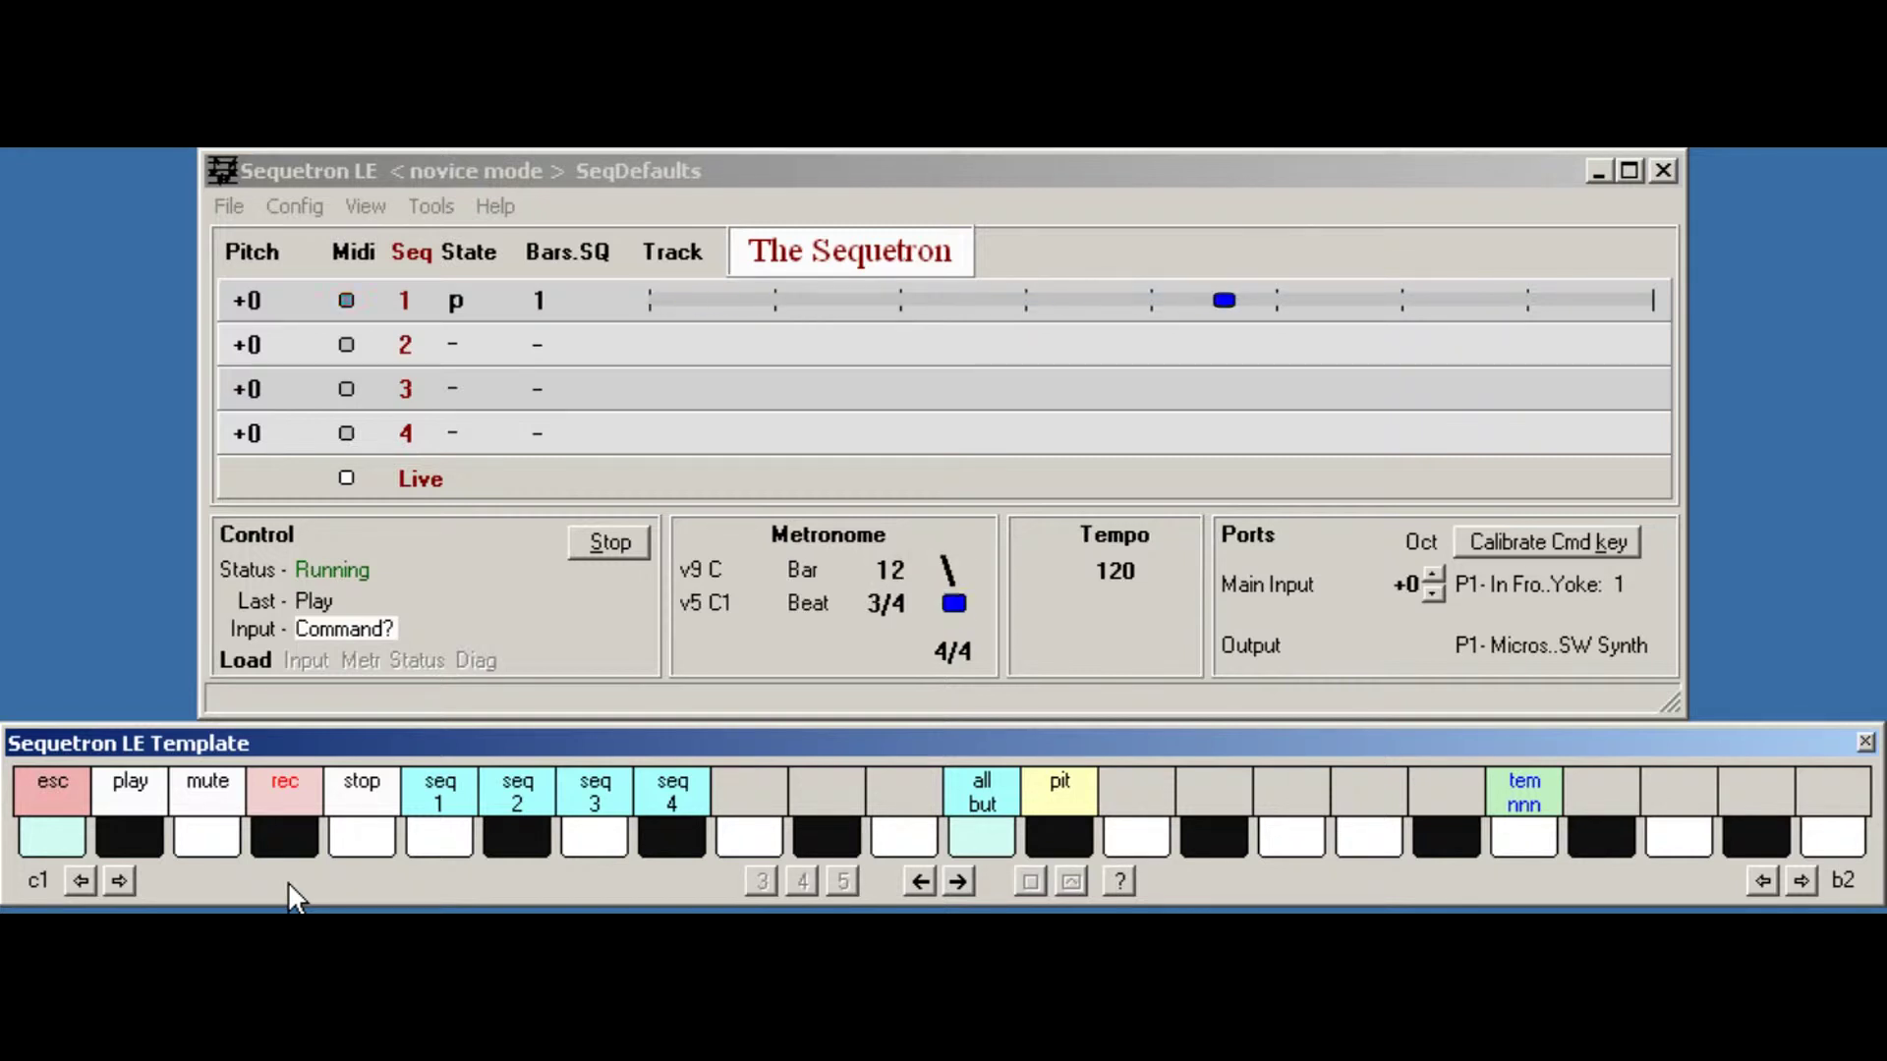
{"action": "left_click", "coordinate": [1522, 844]}
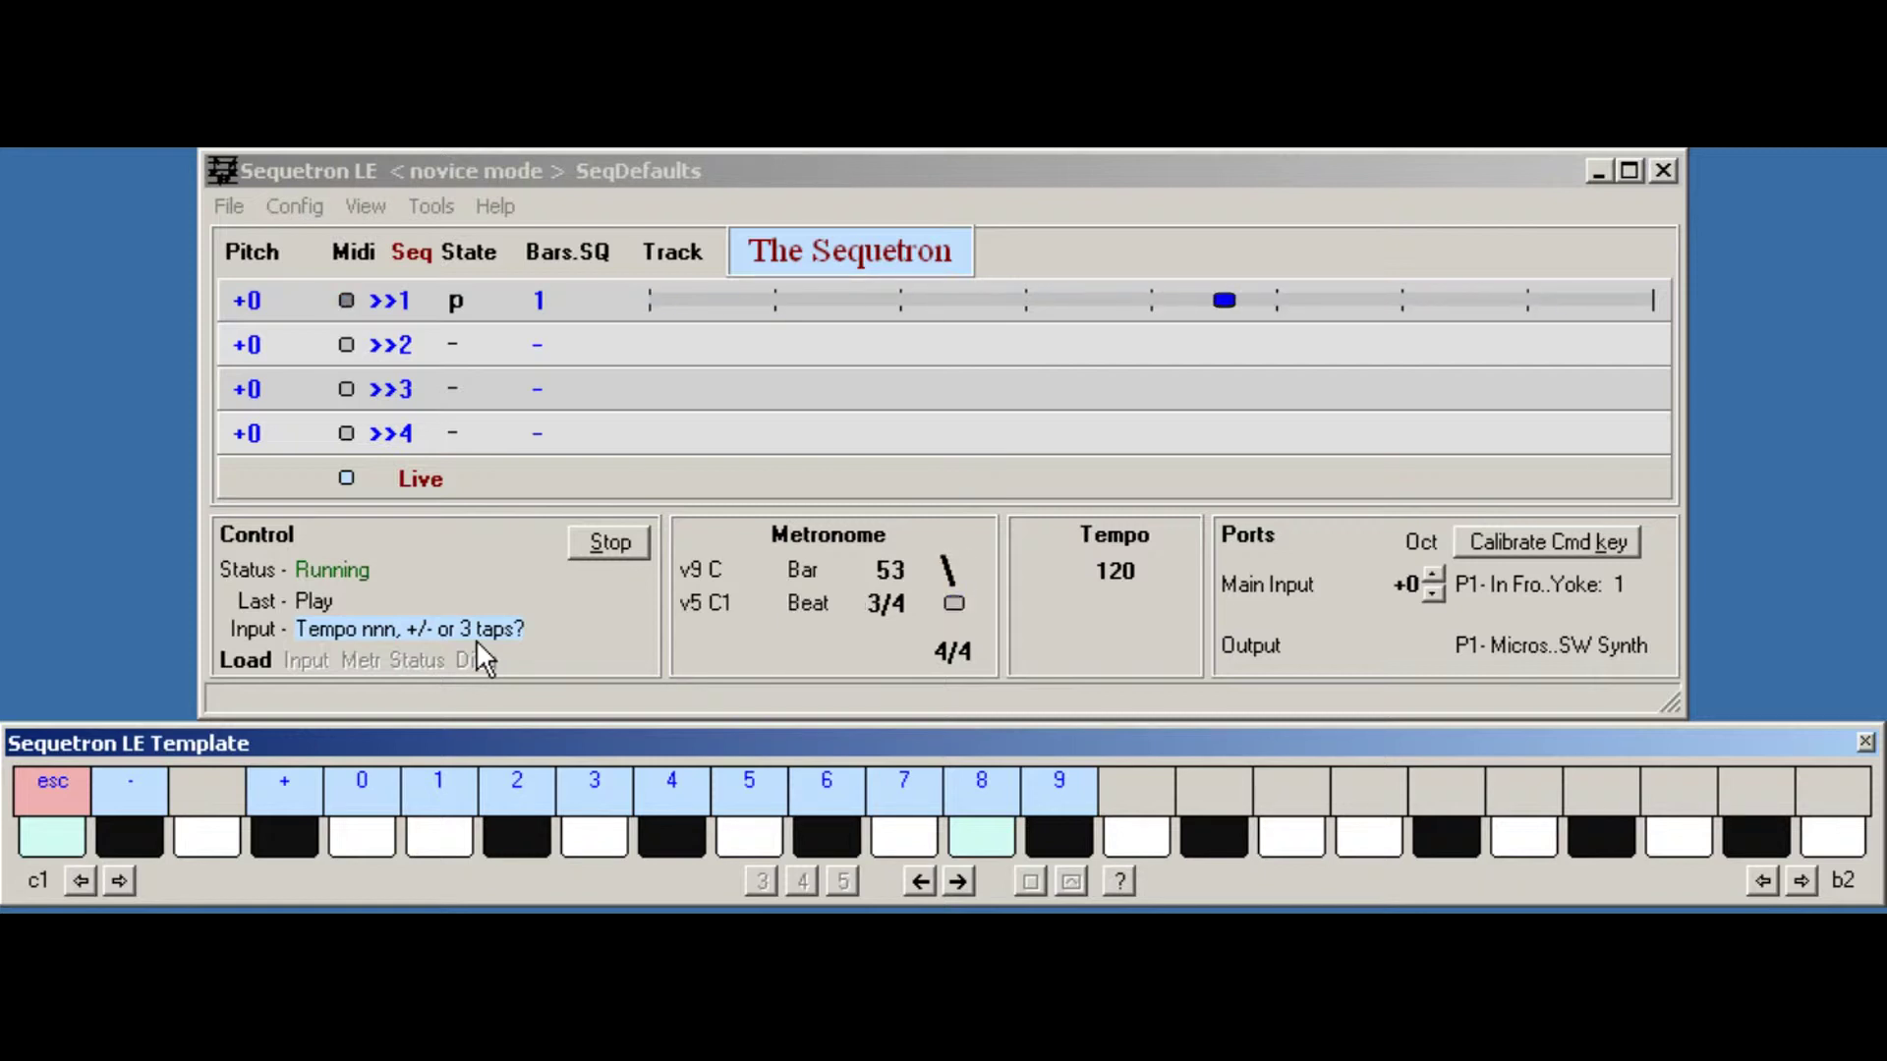
{"action": "left_click", "coordinate": [521, 837]}
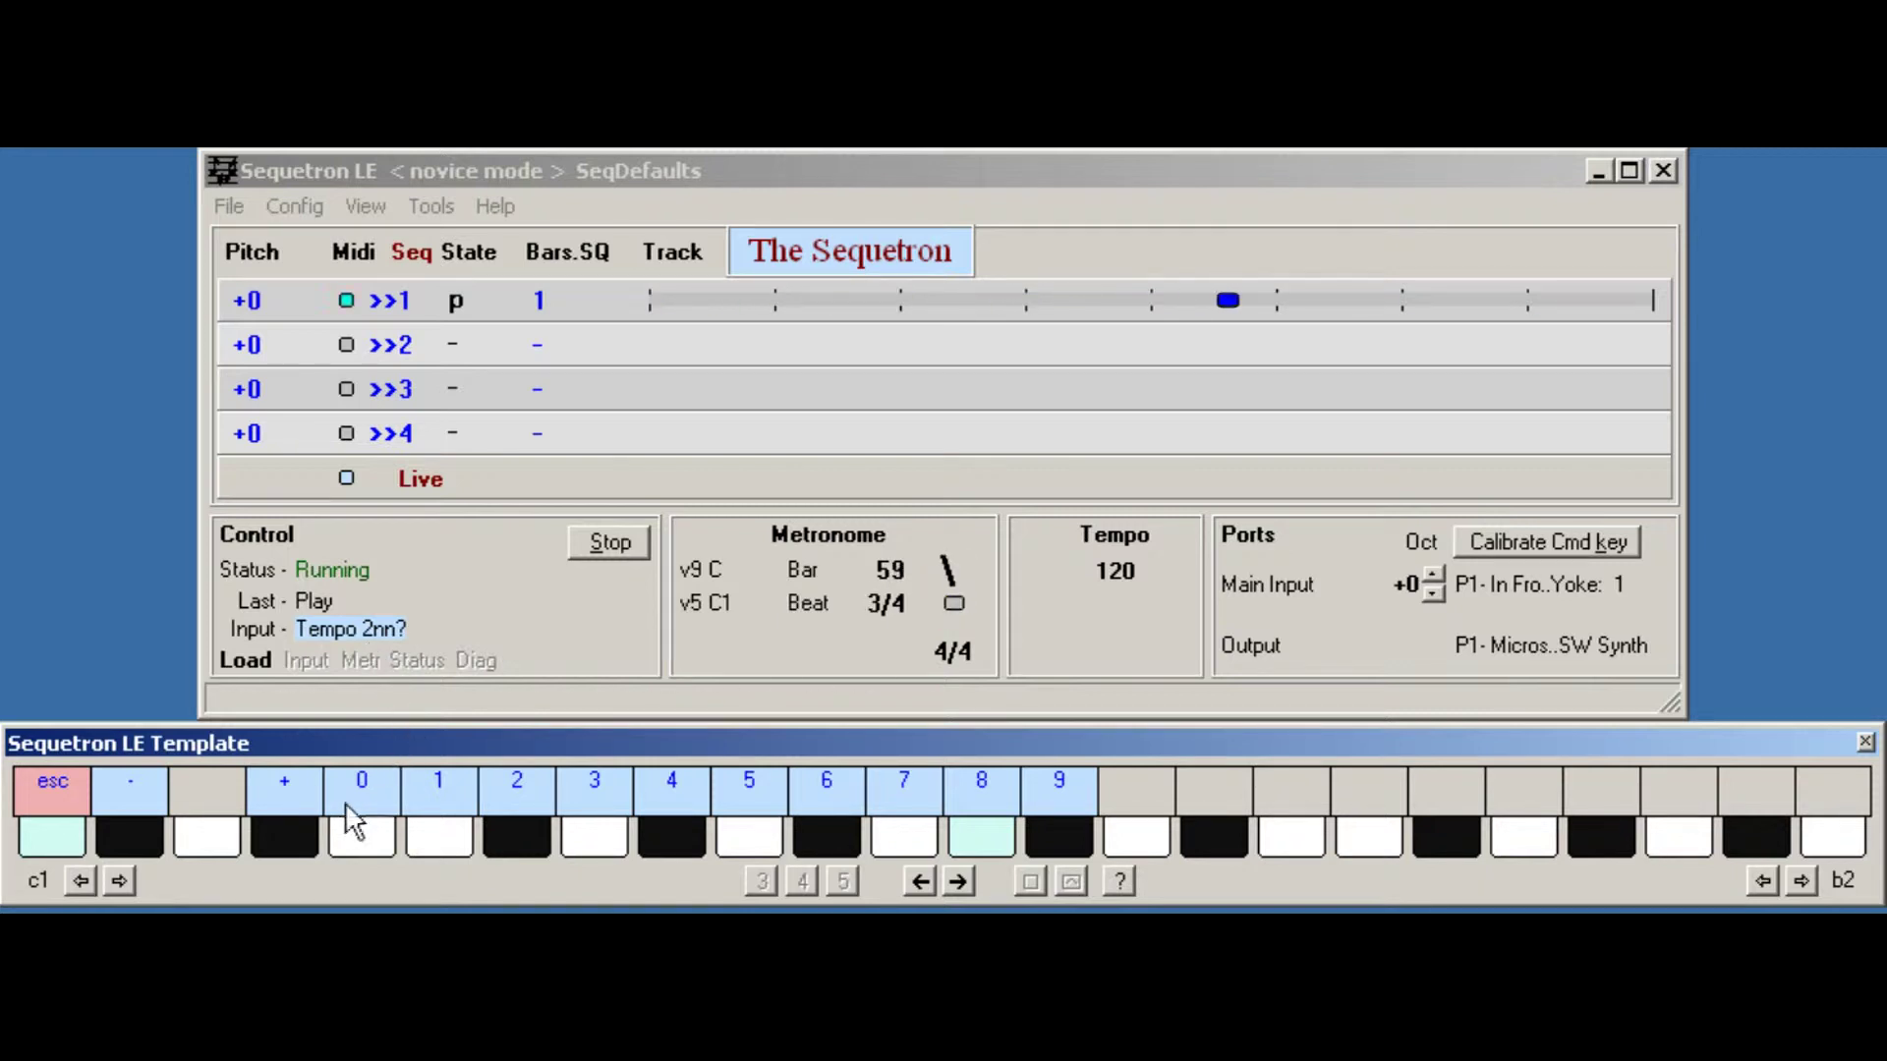
{"action": "left_click", "coordinate": [360, 843]}
{"action": "left_click", "coordinate": [359, 844]}
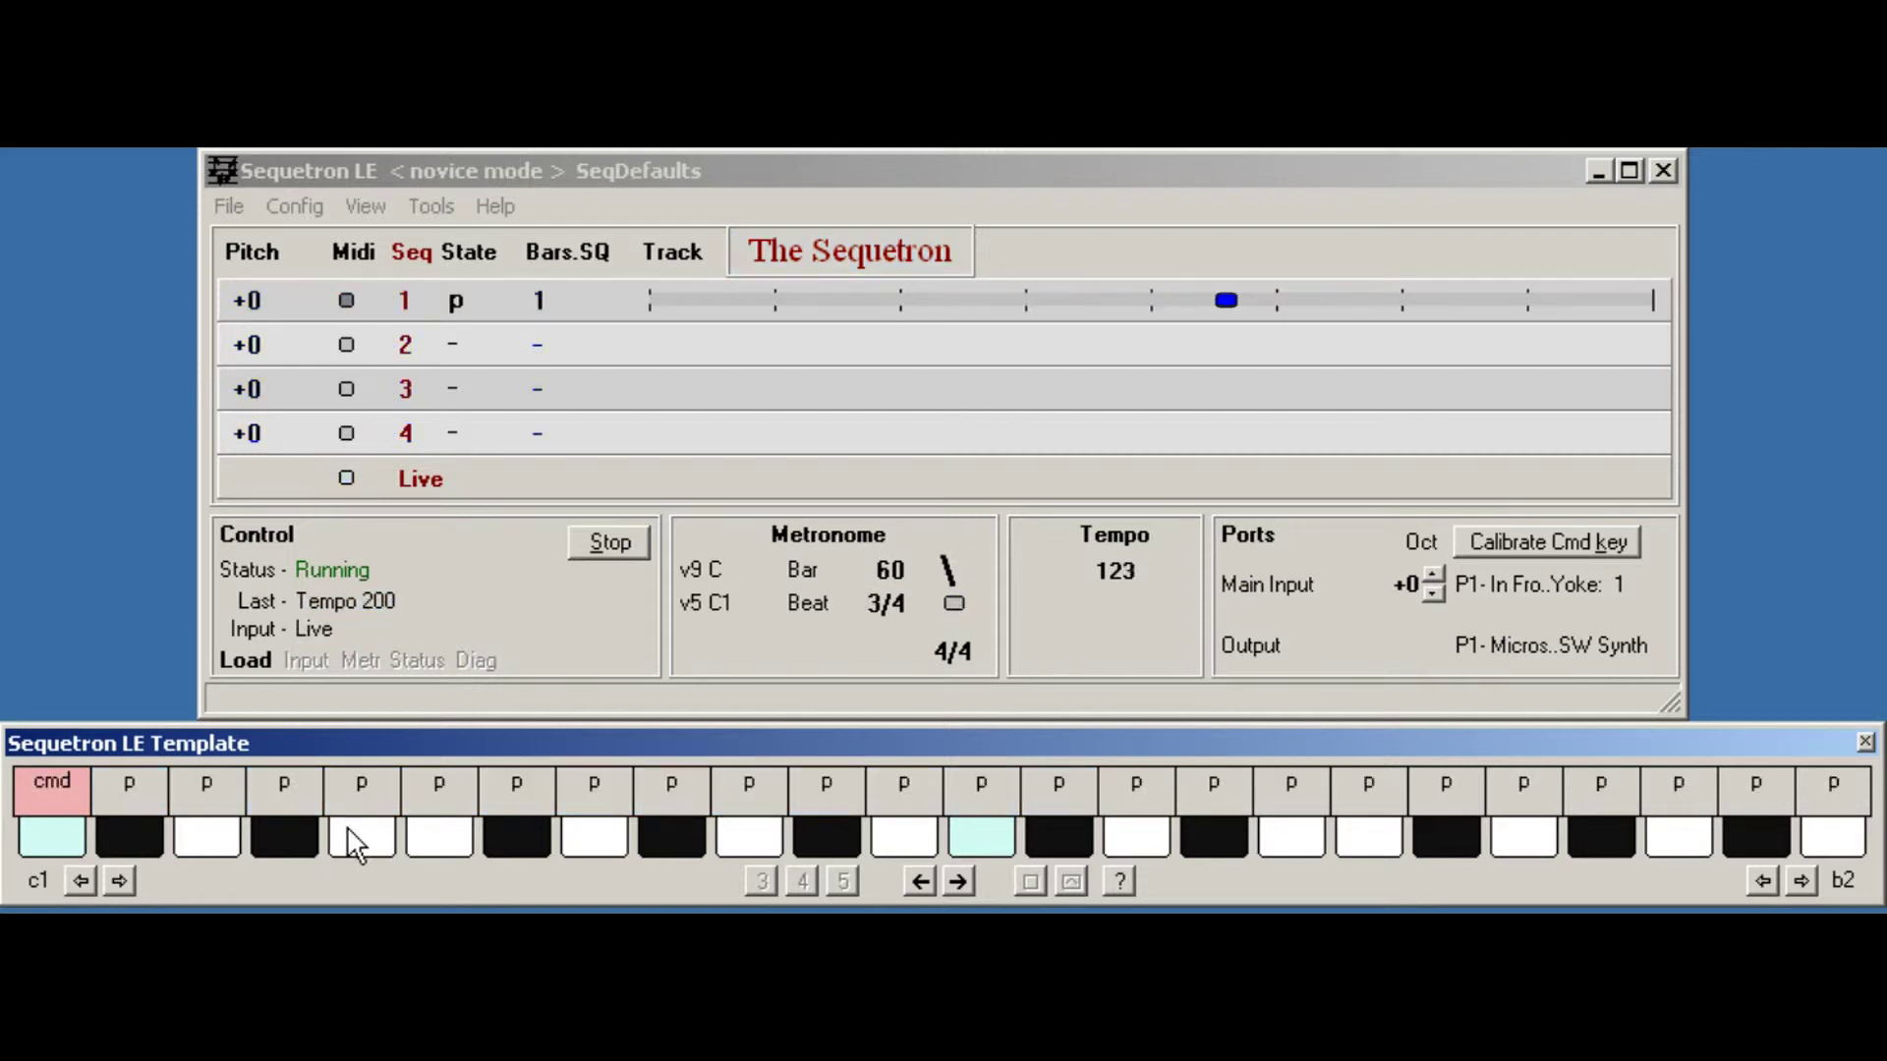
{"action": "left_click", "coordinate": [361, 844]}
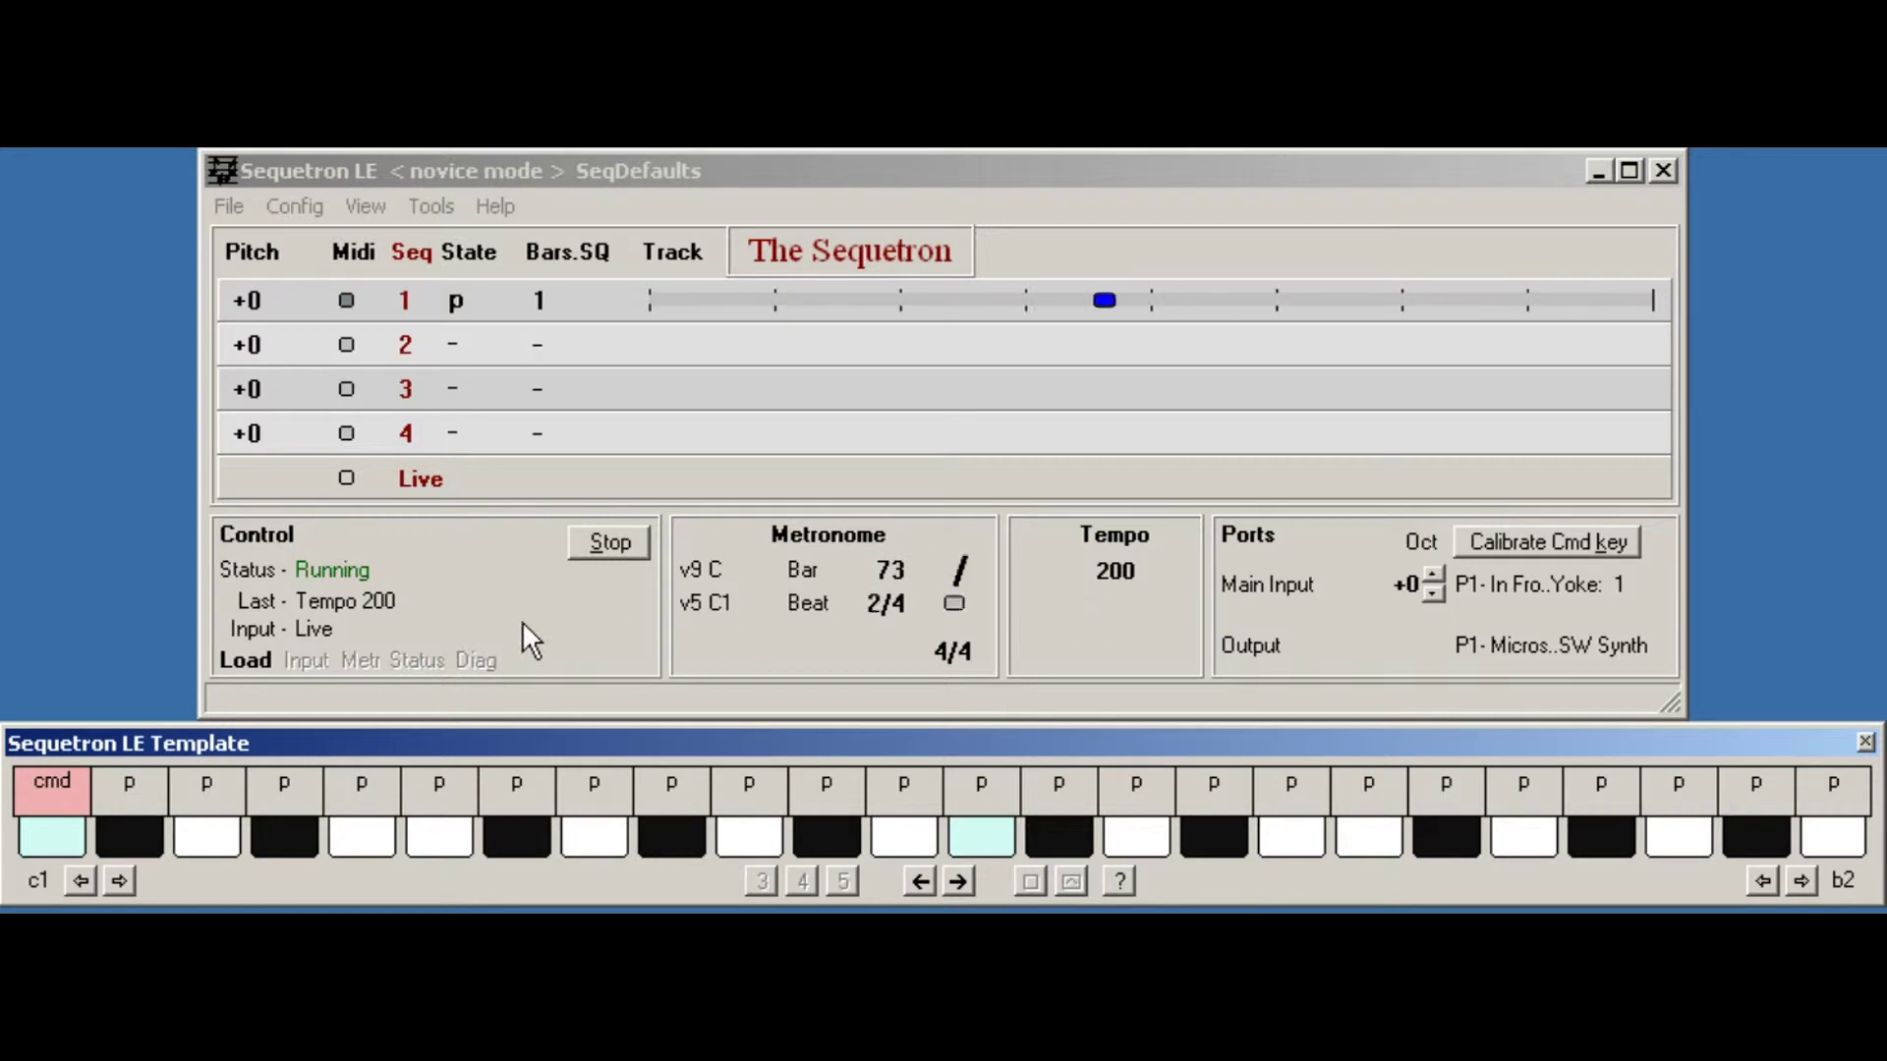
{"action": "left_click", "coordinate": [55, 836]}
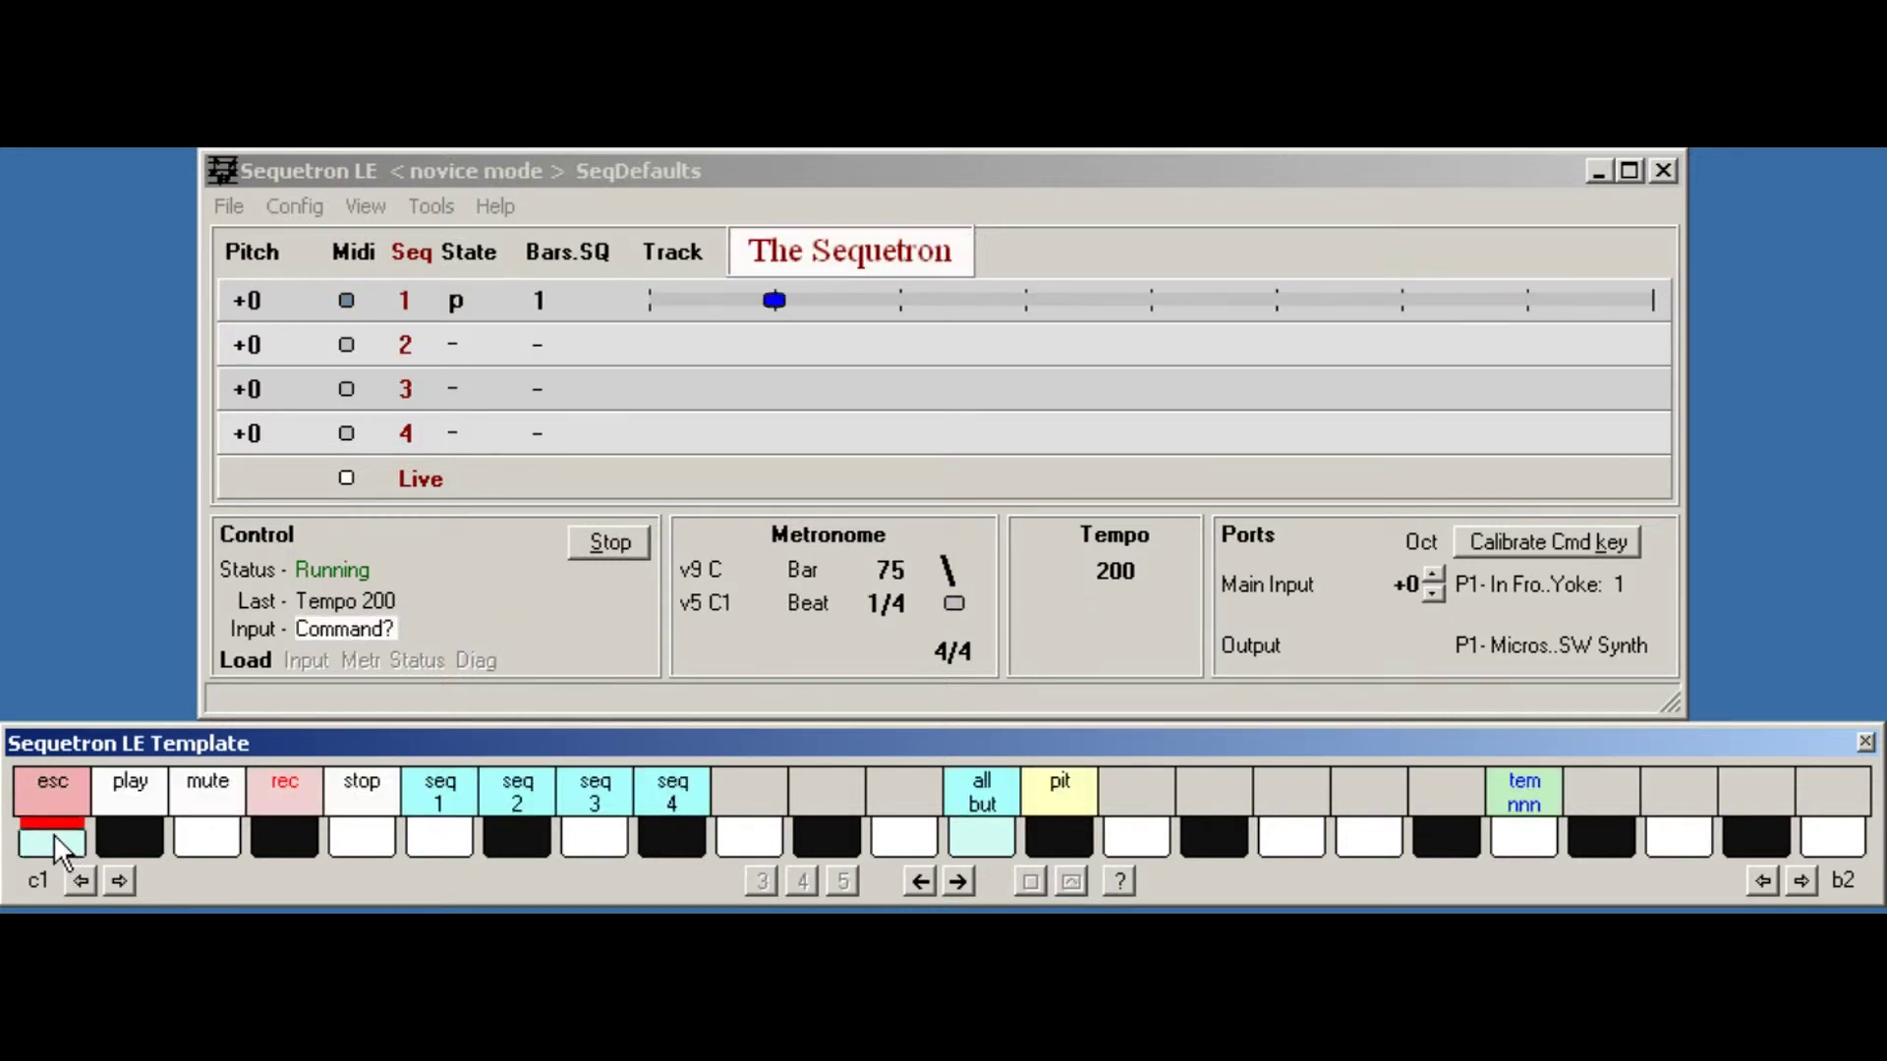
{"action": "left_click", "coordinate": [1497, 833]}
{"action": "left_click", "coordinate": [432, 837]}
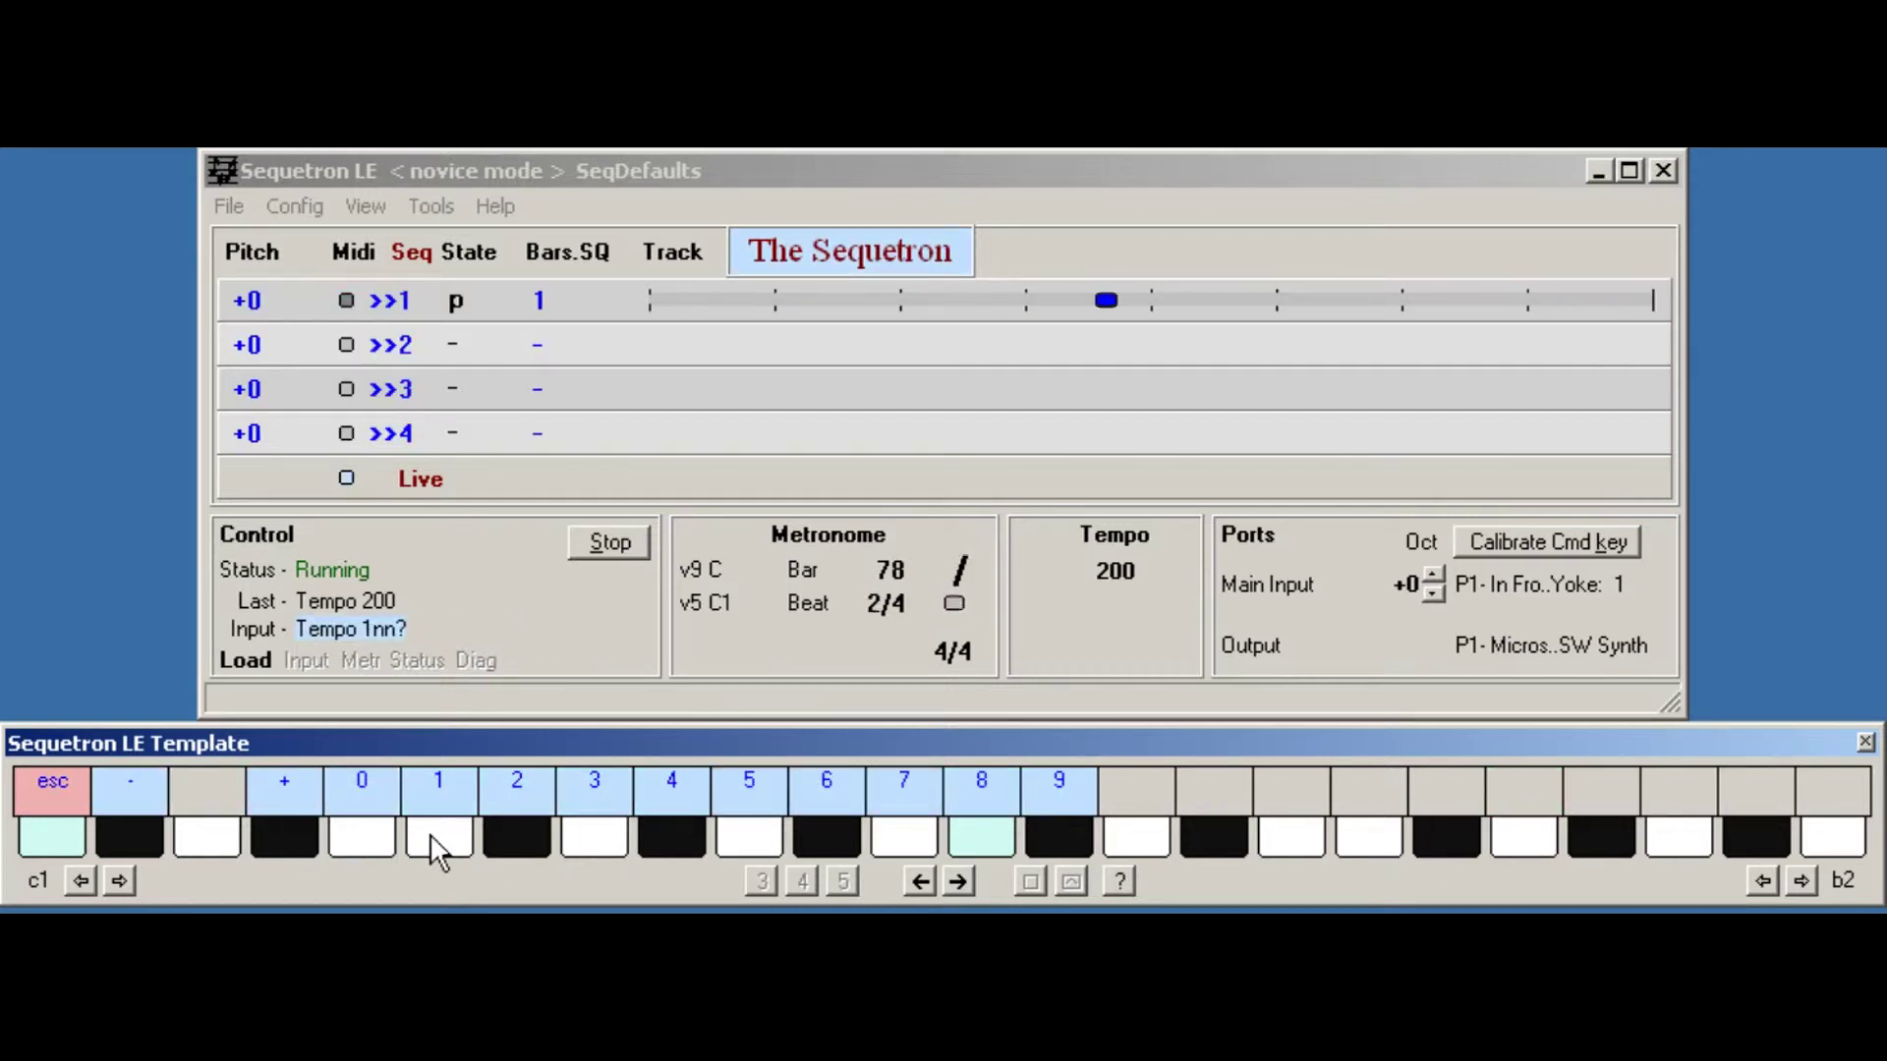
{"action": "left_click", "coordinate": [577, 834]}
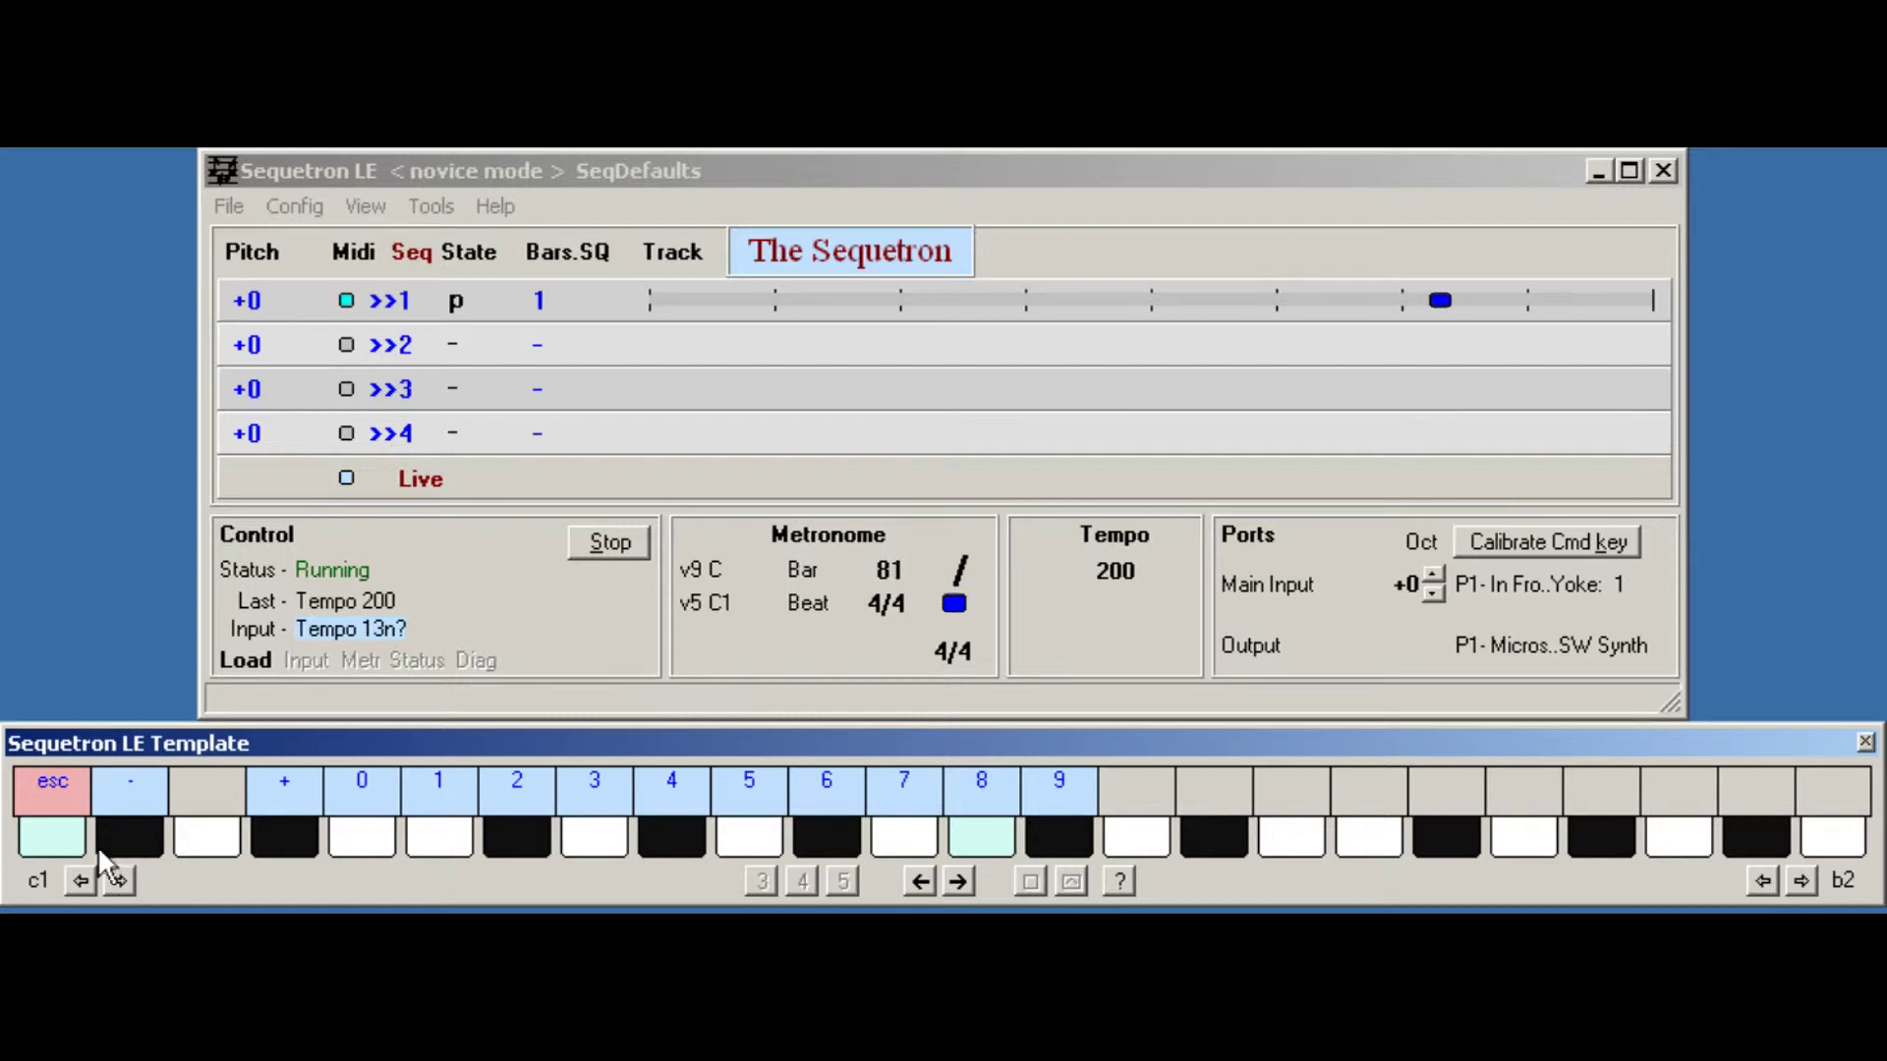
{"action": "left_click", "coordinate": [59, 837]}
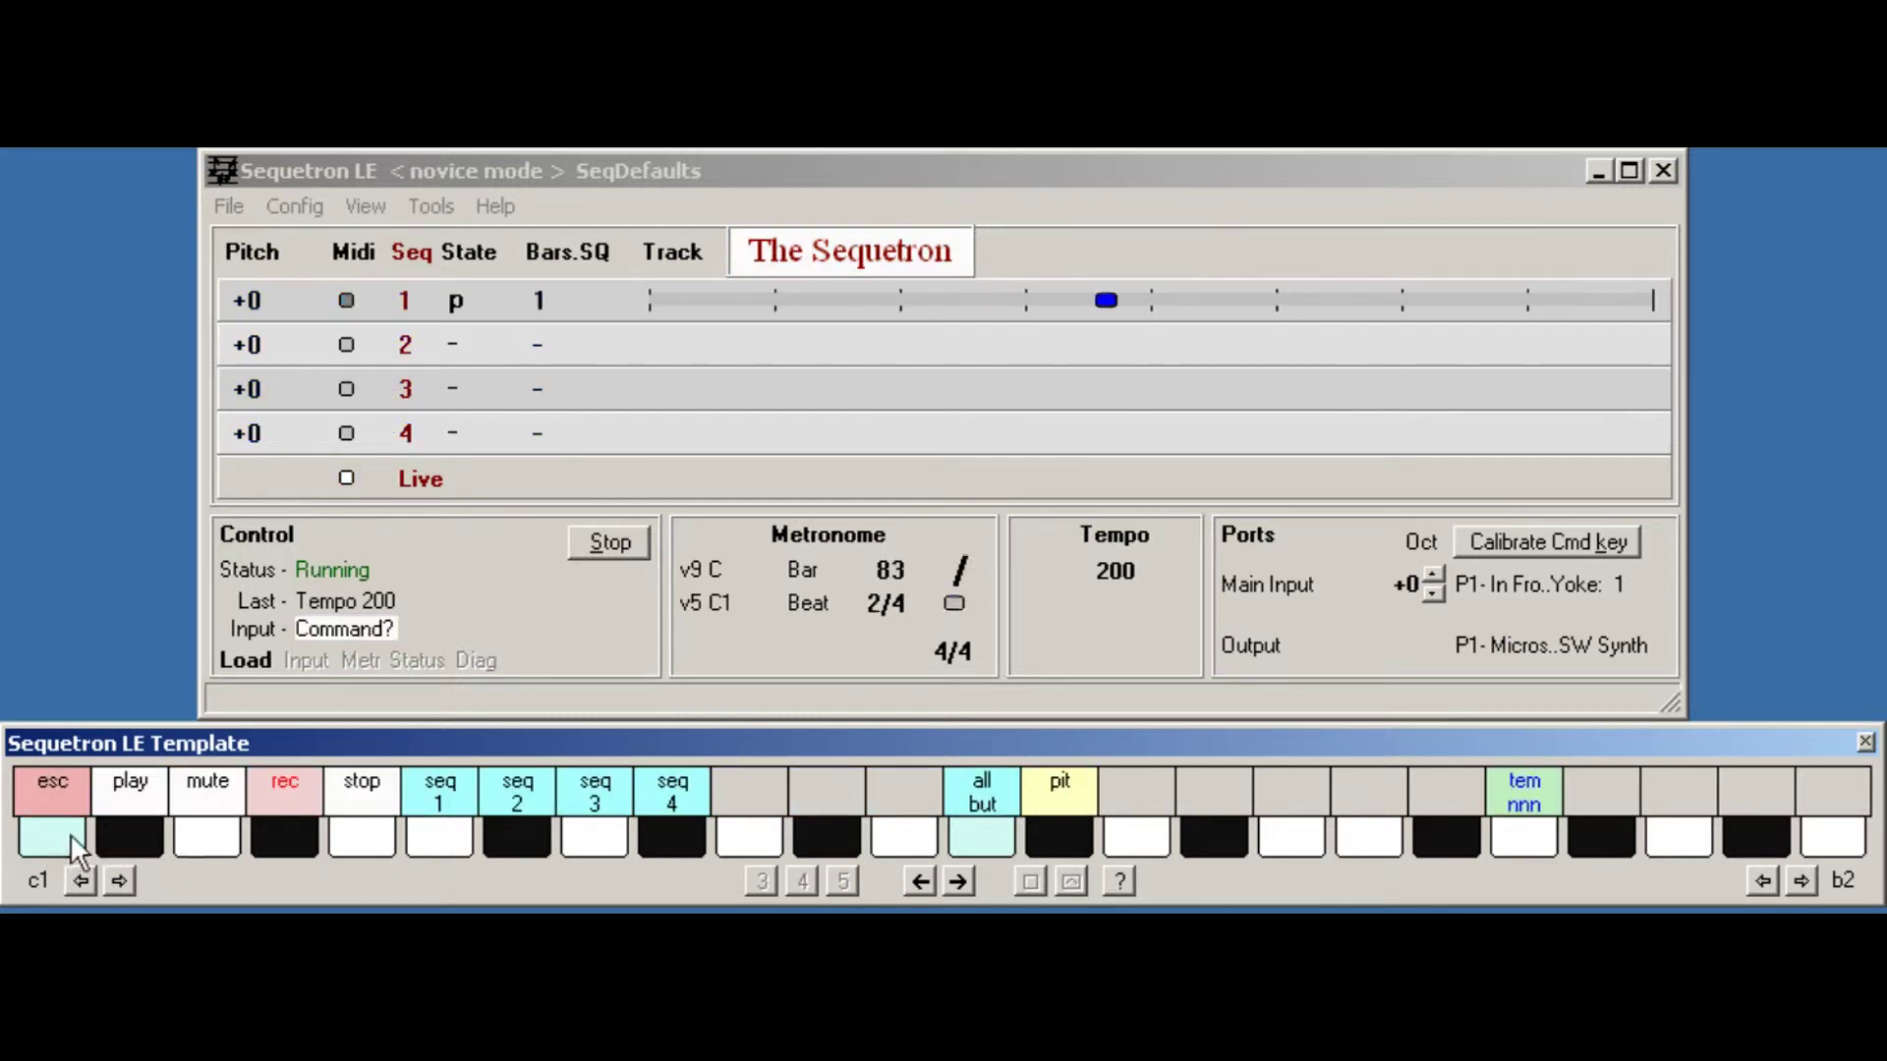
Set the tempo to 120 with a three-digit tempo entry.
{"action": "left_click", "coordinate": [1524, 838]}
{"action": "left_click", "coordinate": [443, 836]}
{"action": "left_click", "coordinate": [494, 832]}
{"action": "left_click", "coordinate": [377, 833]}
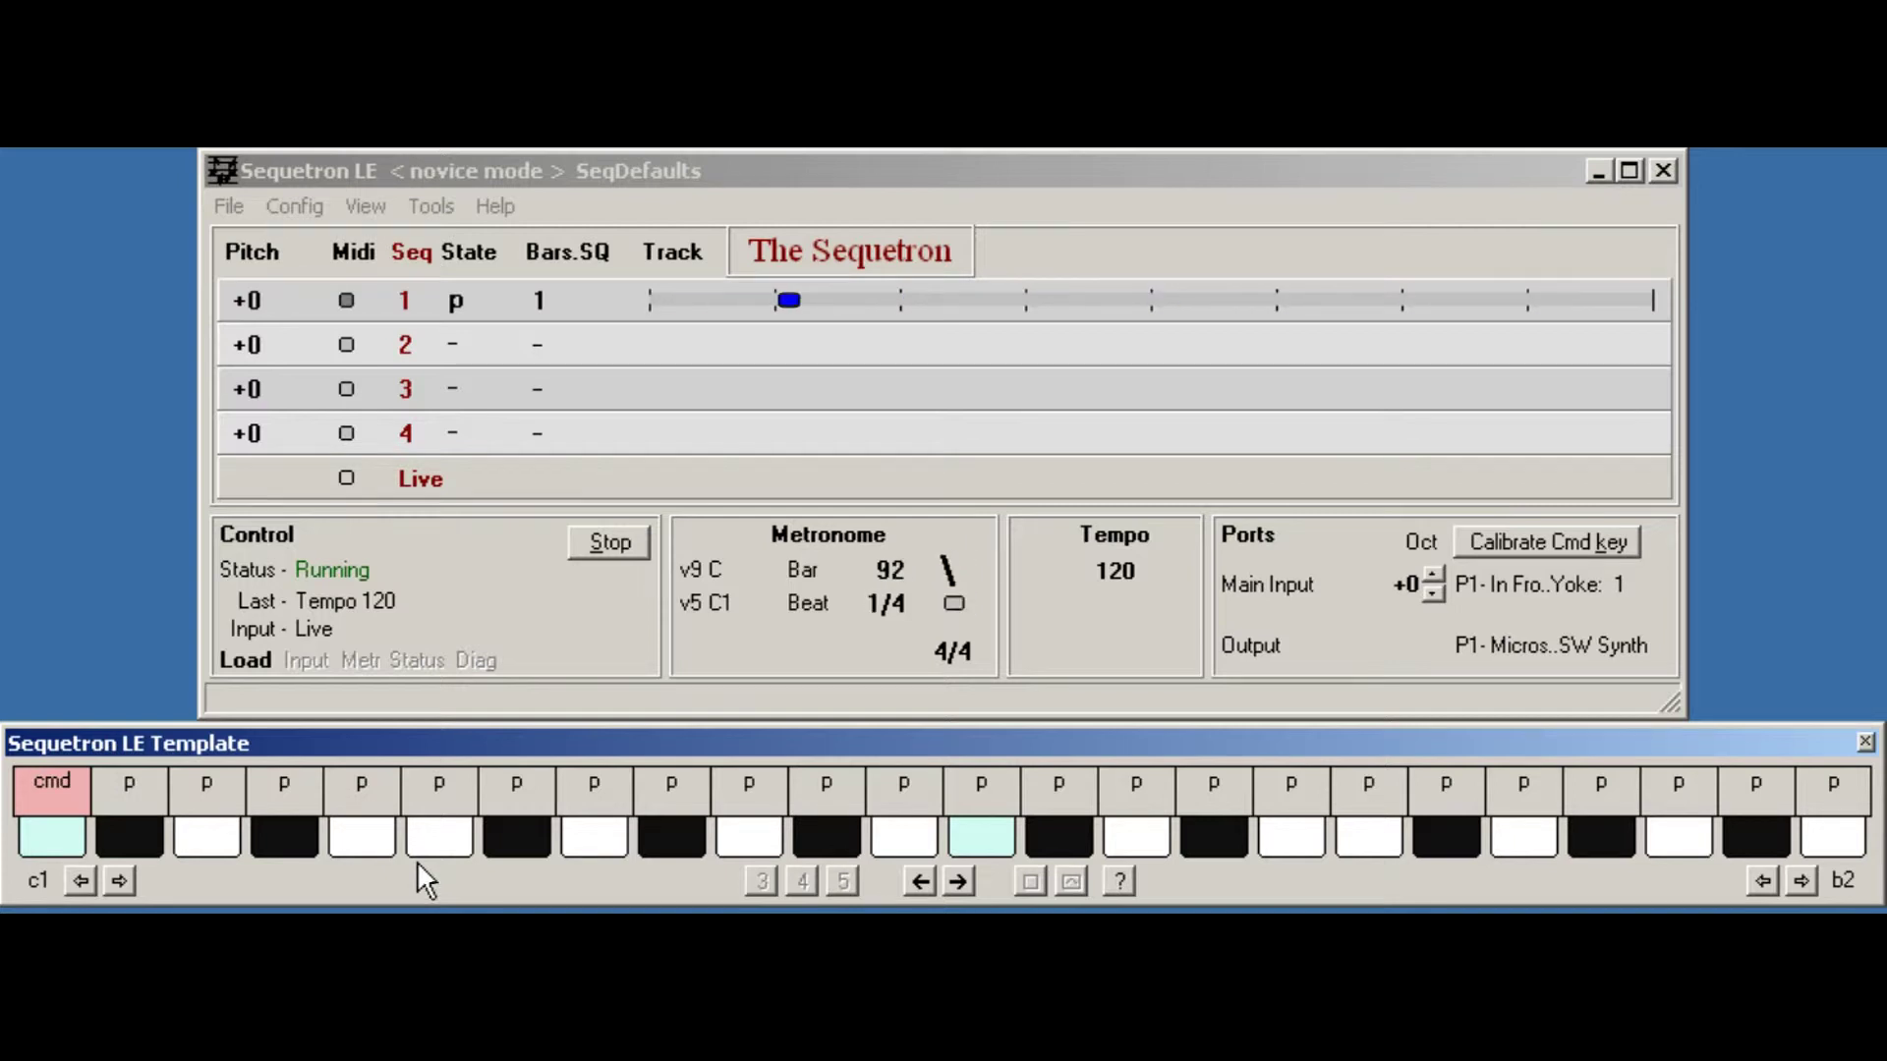
Lower the tempo to 115 with the tempo decrement command.
{"action": "left_click", "coordinate": [38, 843]}
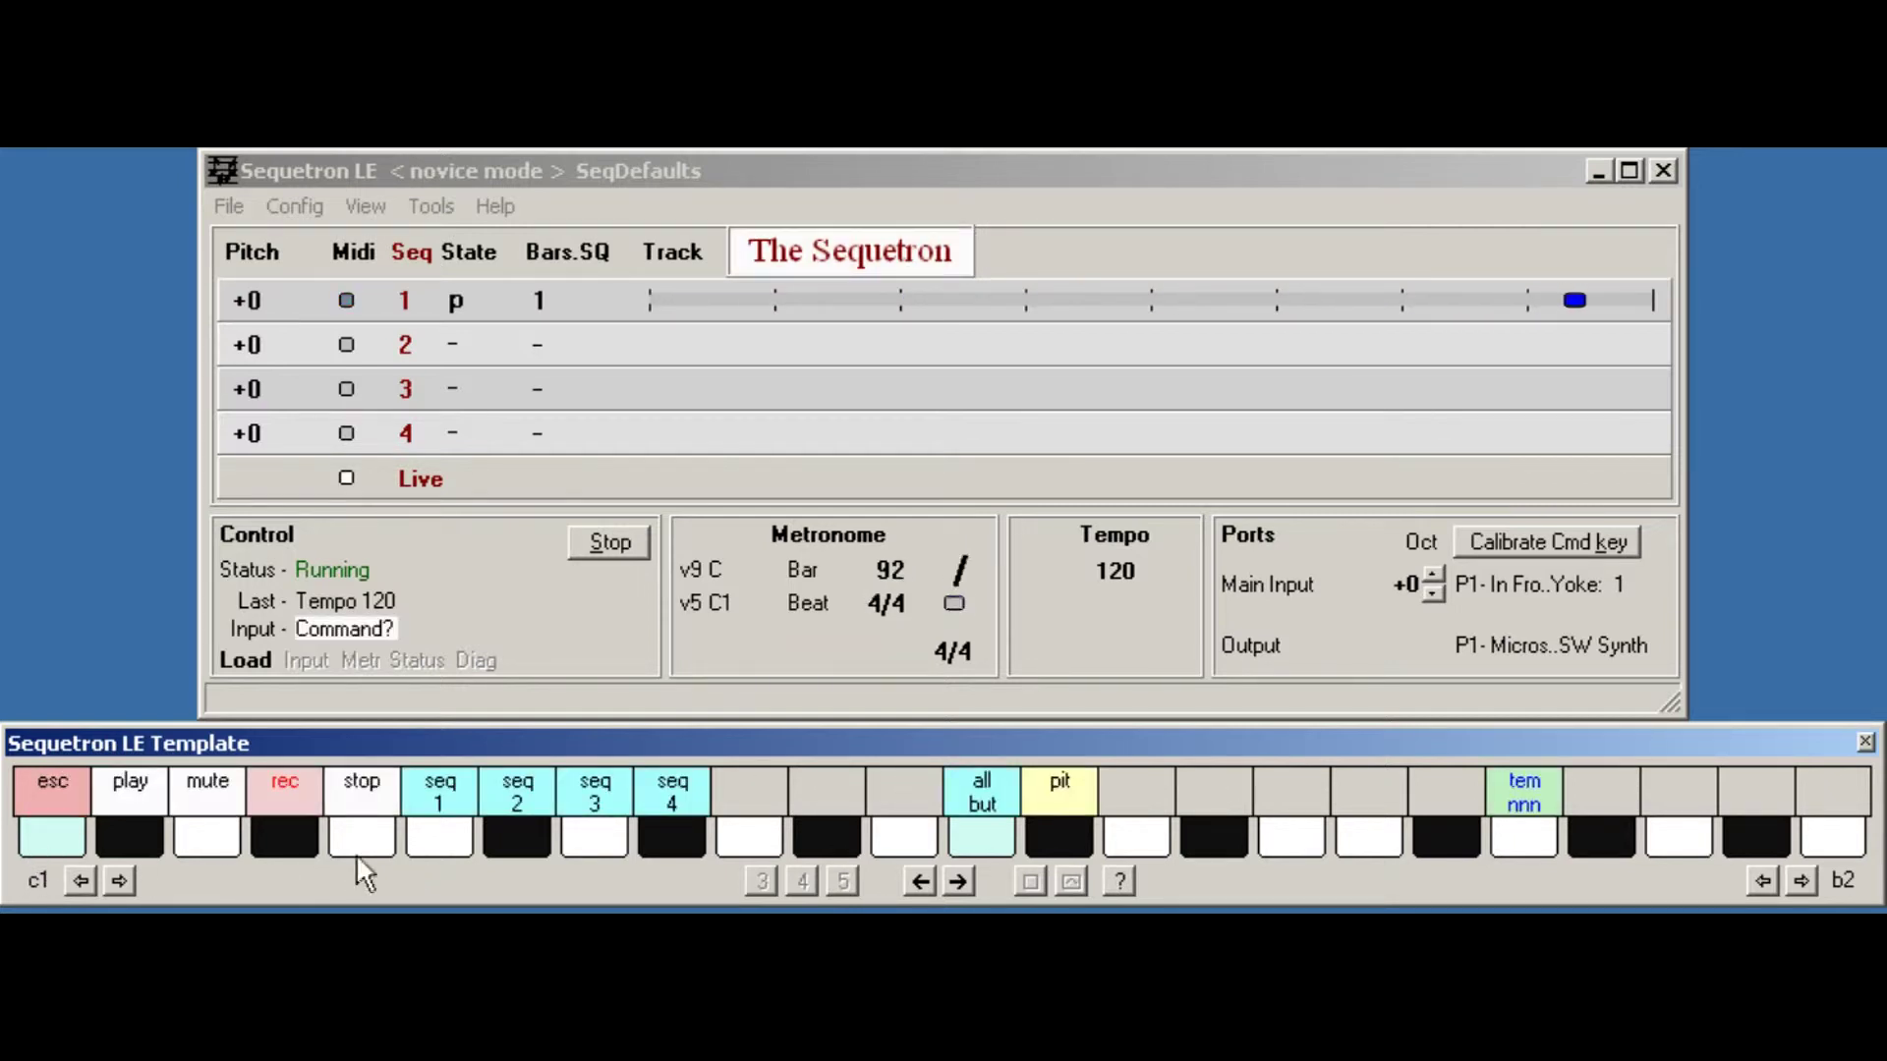
{"action": "left_click", "coordinate": [1522, 838]}
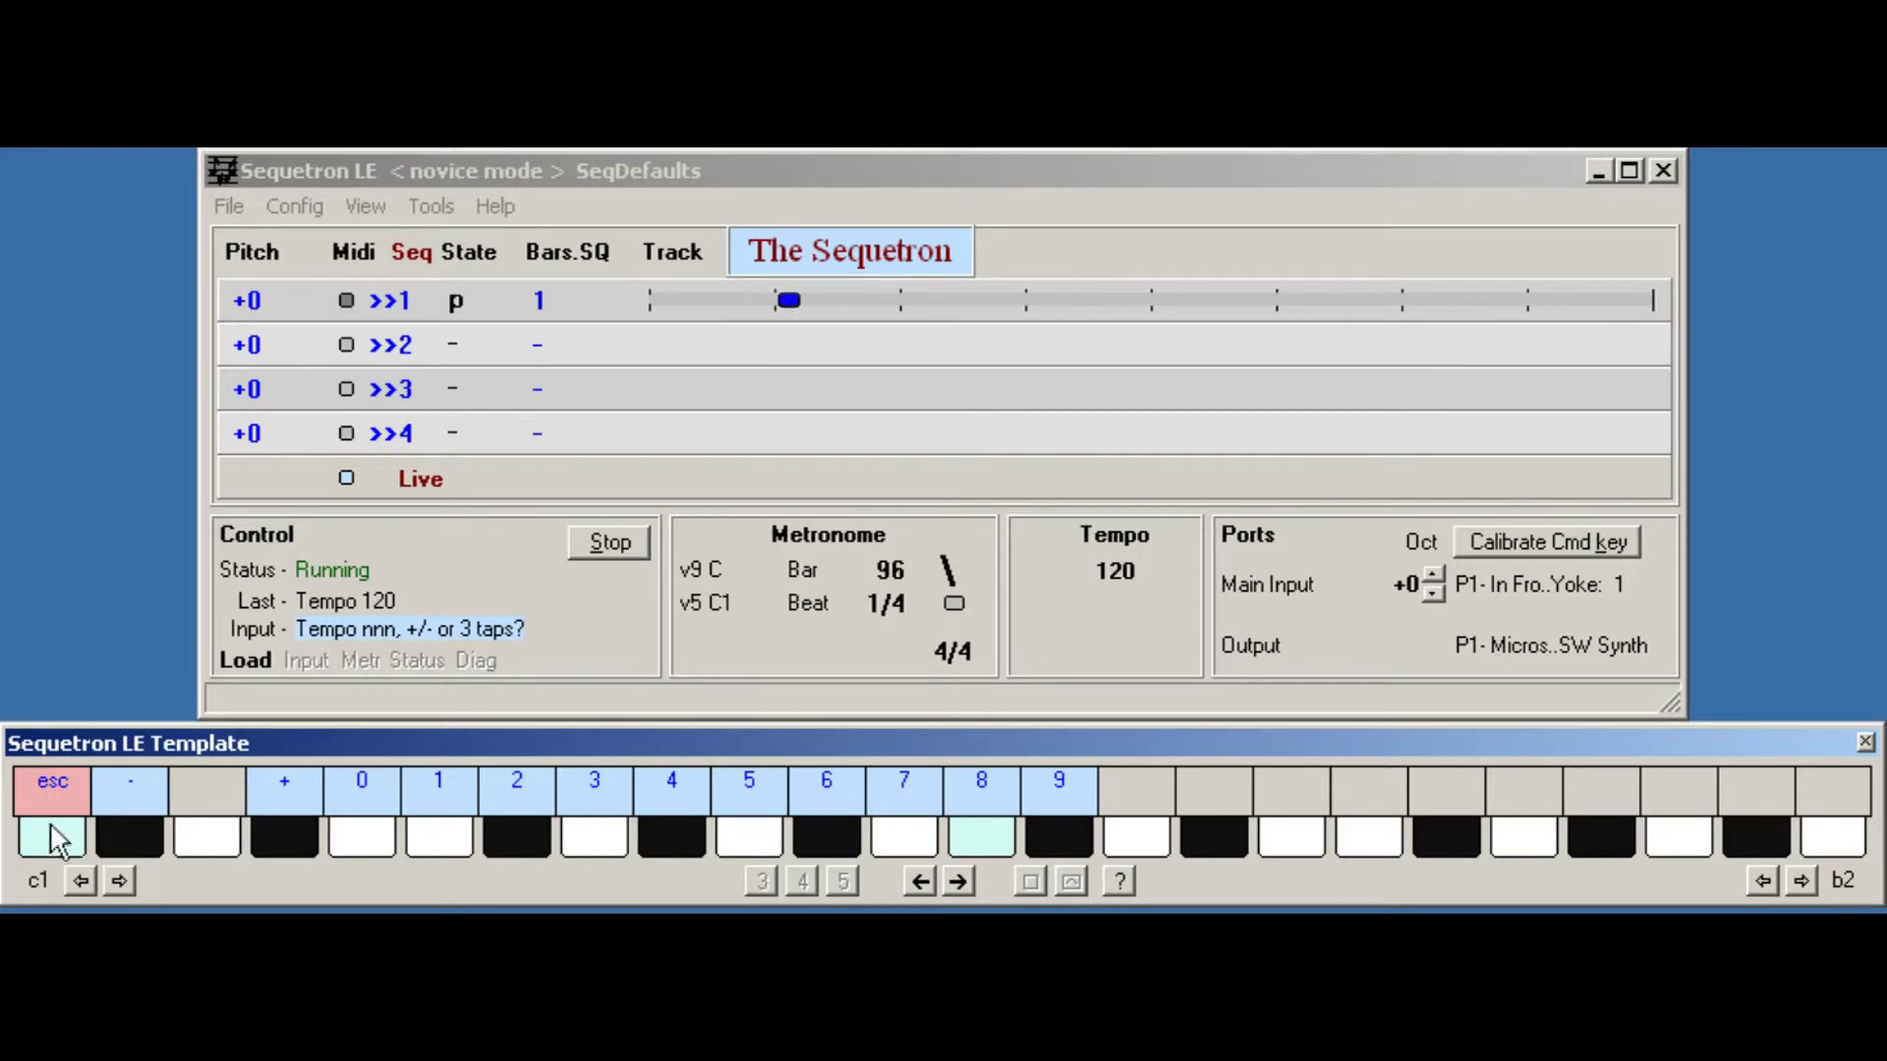
{"action": "left_click", "coordinate": [119, 833]}
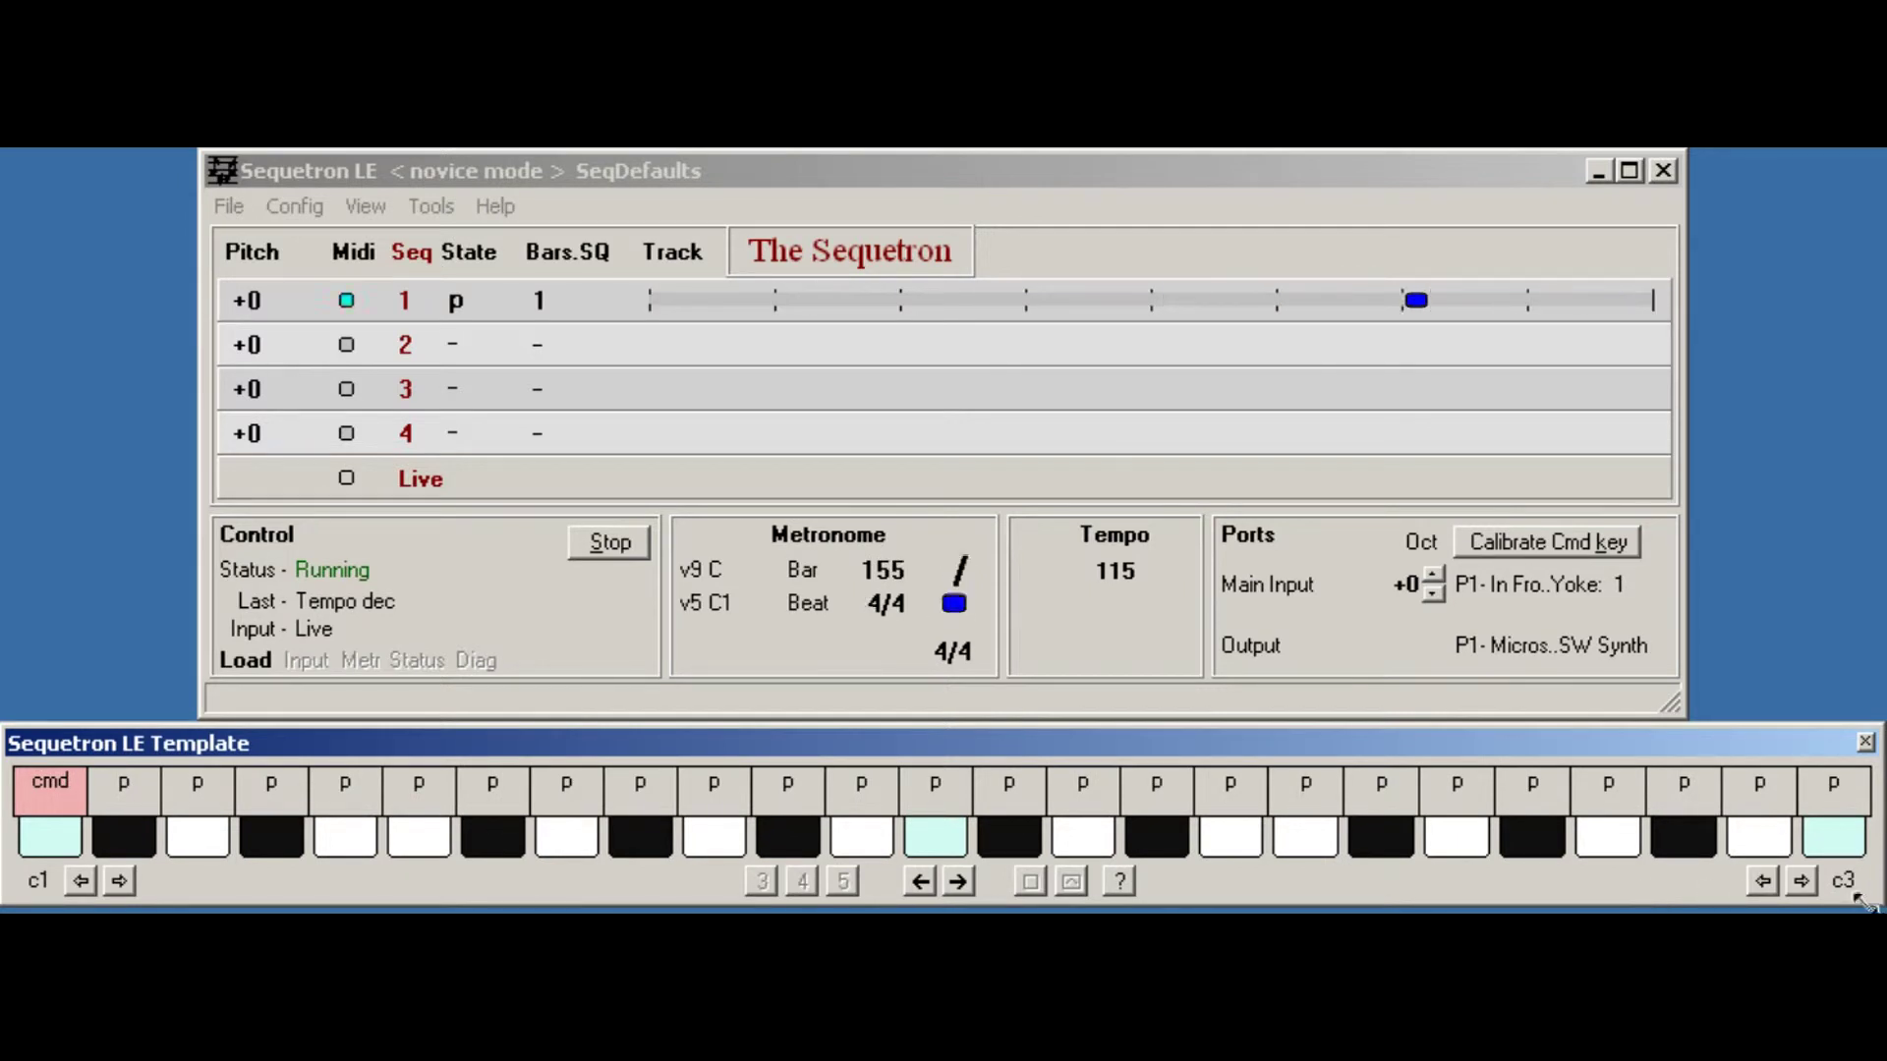
Extend the upper end of the on-screen keyboard template to c4.
{"action": "left_click", "coordinate": [1801, 881]}
{"action": "left_click", "coordinate": [1801, 882]}
{"action": "left_click", "coordinate": [1802, 881]}
{"action": "left_click", "coordinate": [1801, 882]}
{"action": "left_click", "coordinate": [1802, 881]}
{"action": "left_click", "coordinate": [1802, 882]}
{"action": "left_click", "coordinate": [1802, 881]}
{"action": "left_click", "coordinate": [1801, 881]}
{"action": "left_click", "coordinate": [1803, 882]}
{"action": "left_click", "coordinate": [1801, 882]}
{"action": "left_click", "coordinate": [1802, 881]}
{"action": "left_click", "coordinate": [1802, 881]}
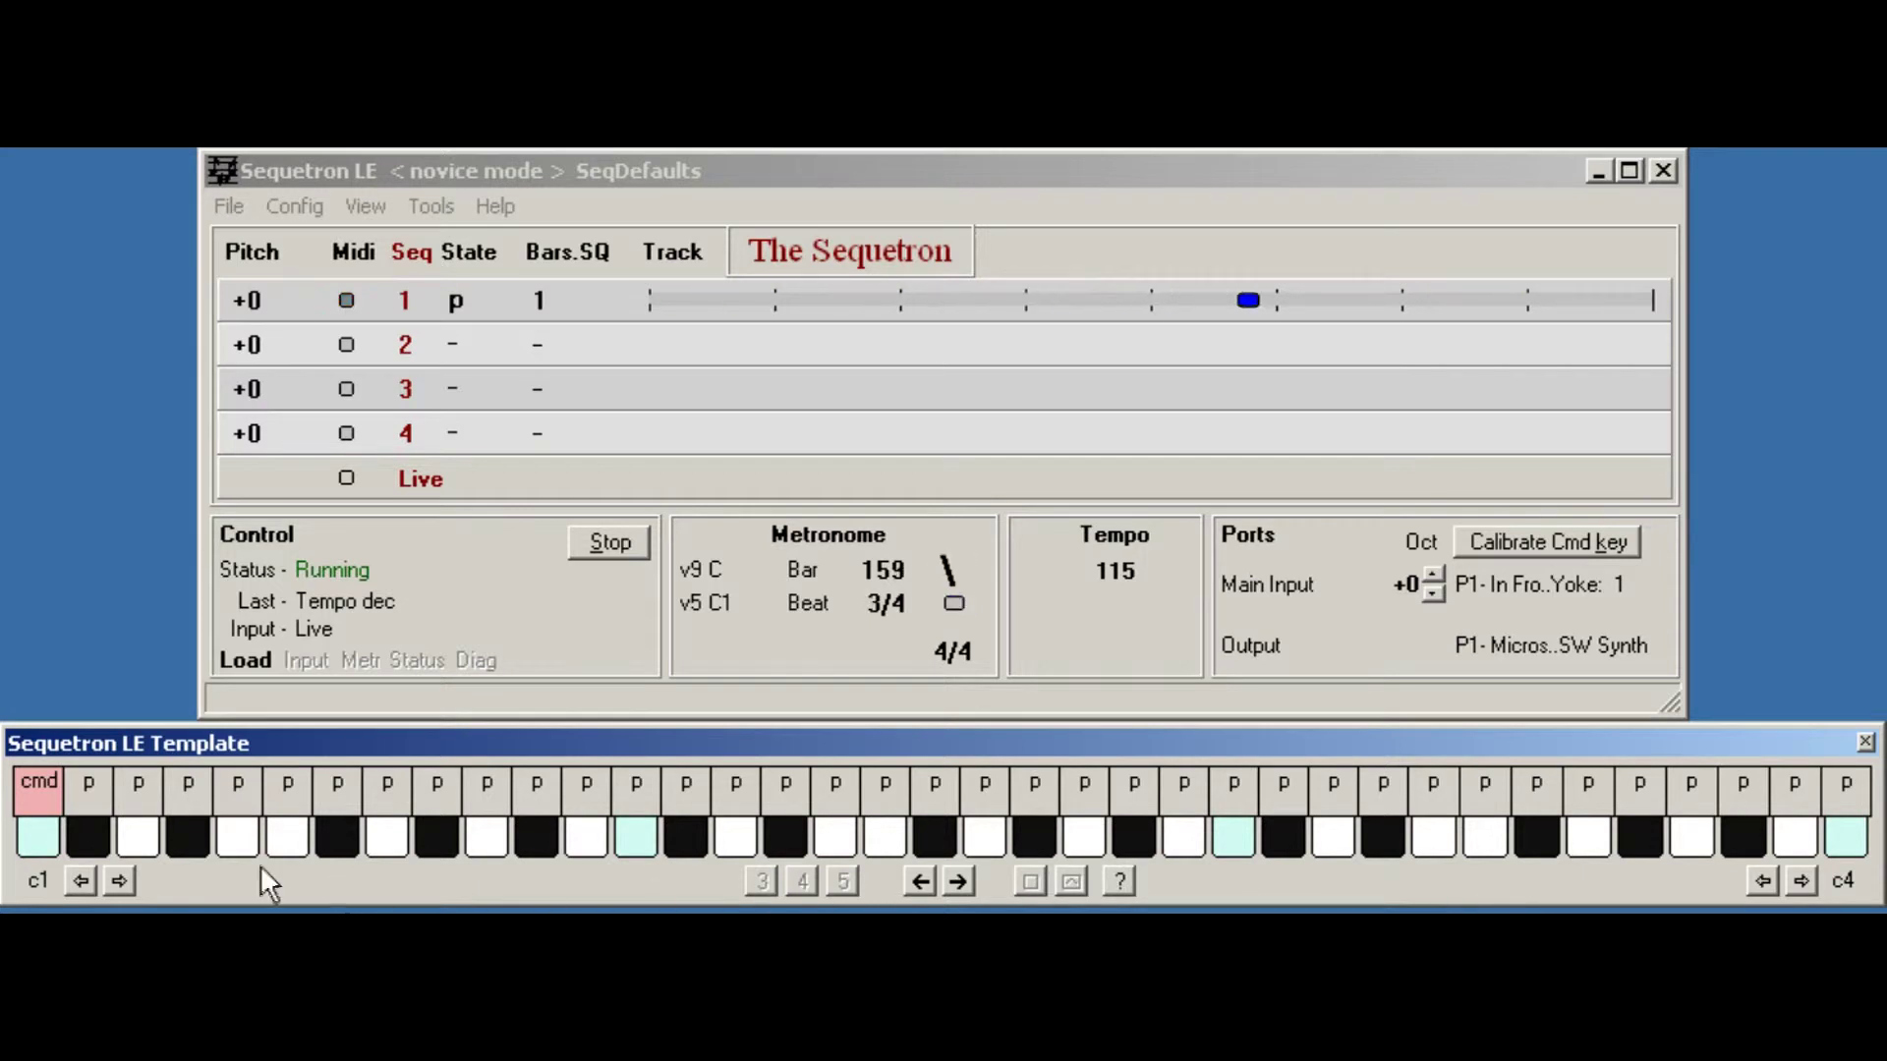
Transpose all sequences with a pitch offset of +5.
{"action": "left_click", "coordinate": [37, 835]}
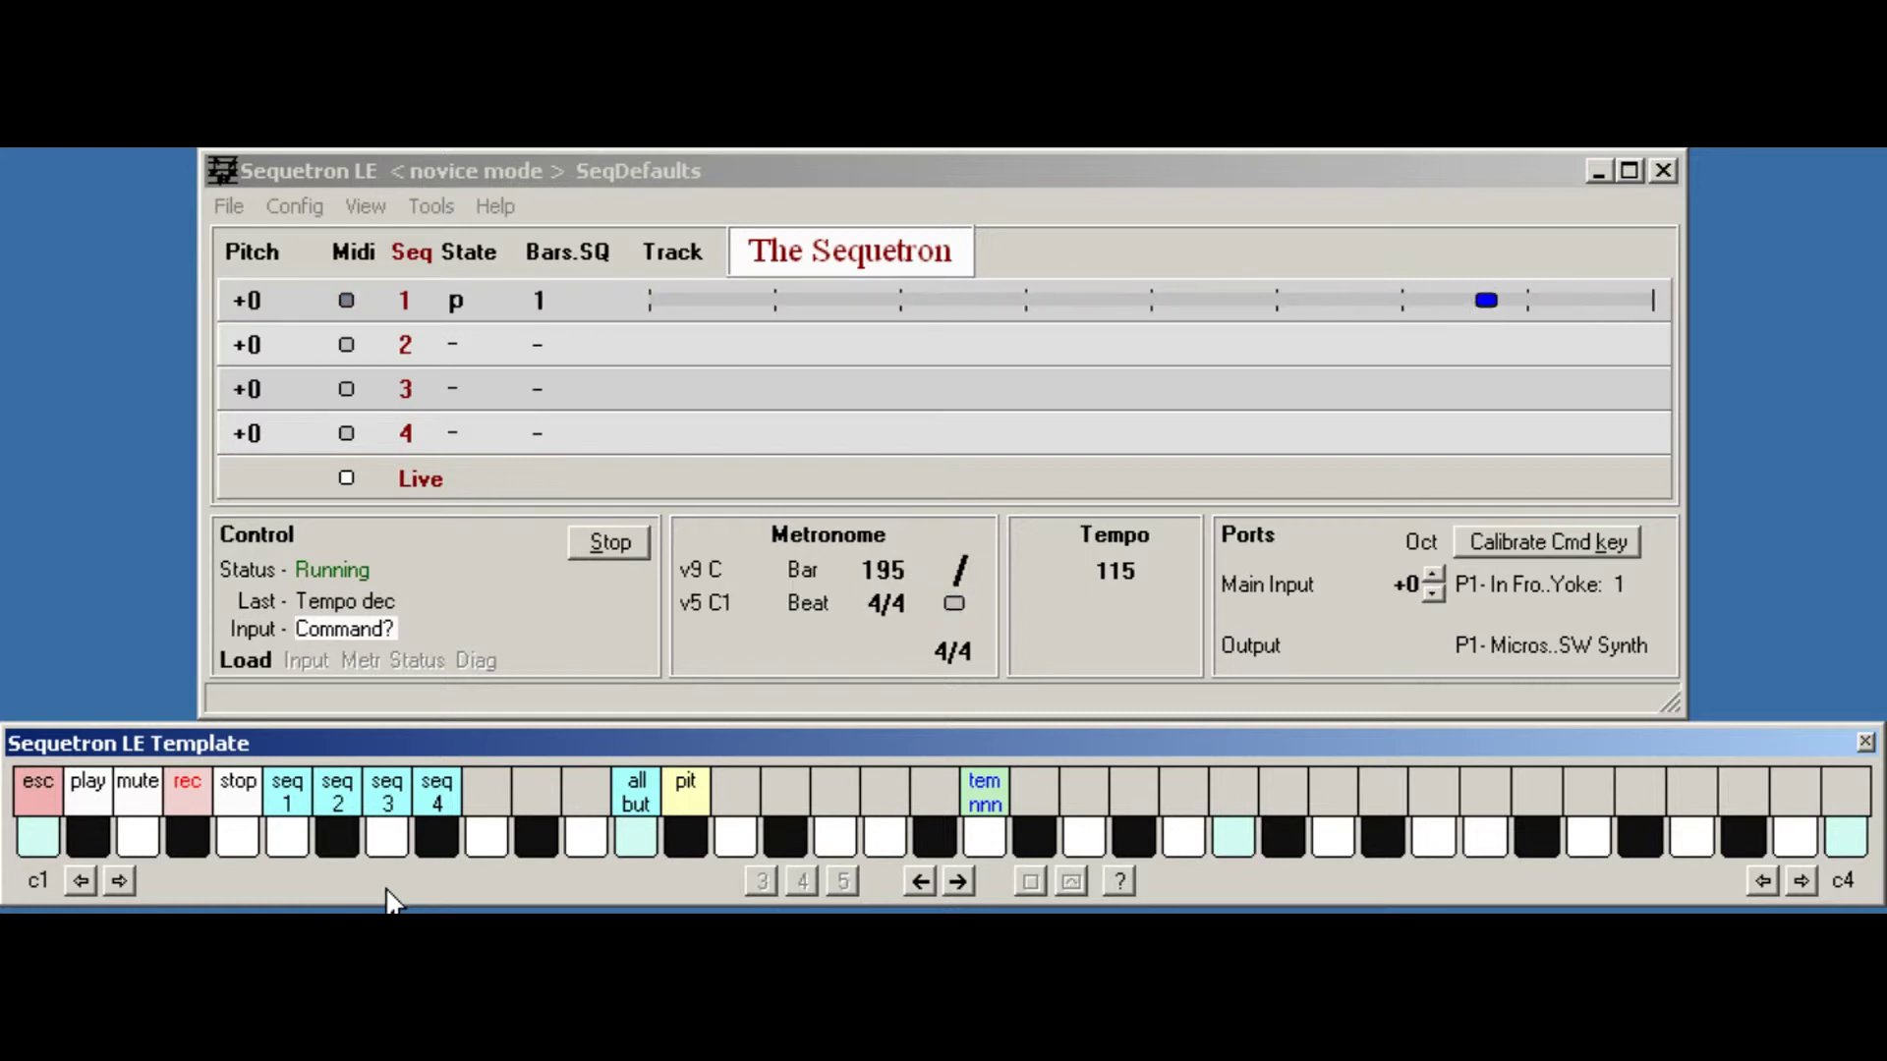
{"action": "left_click", "coordinate": [684, 833]}
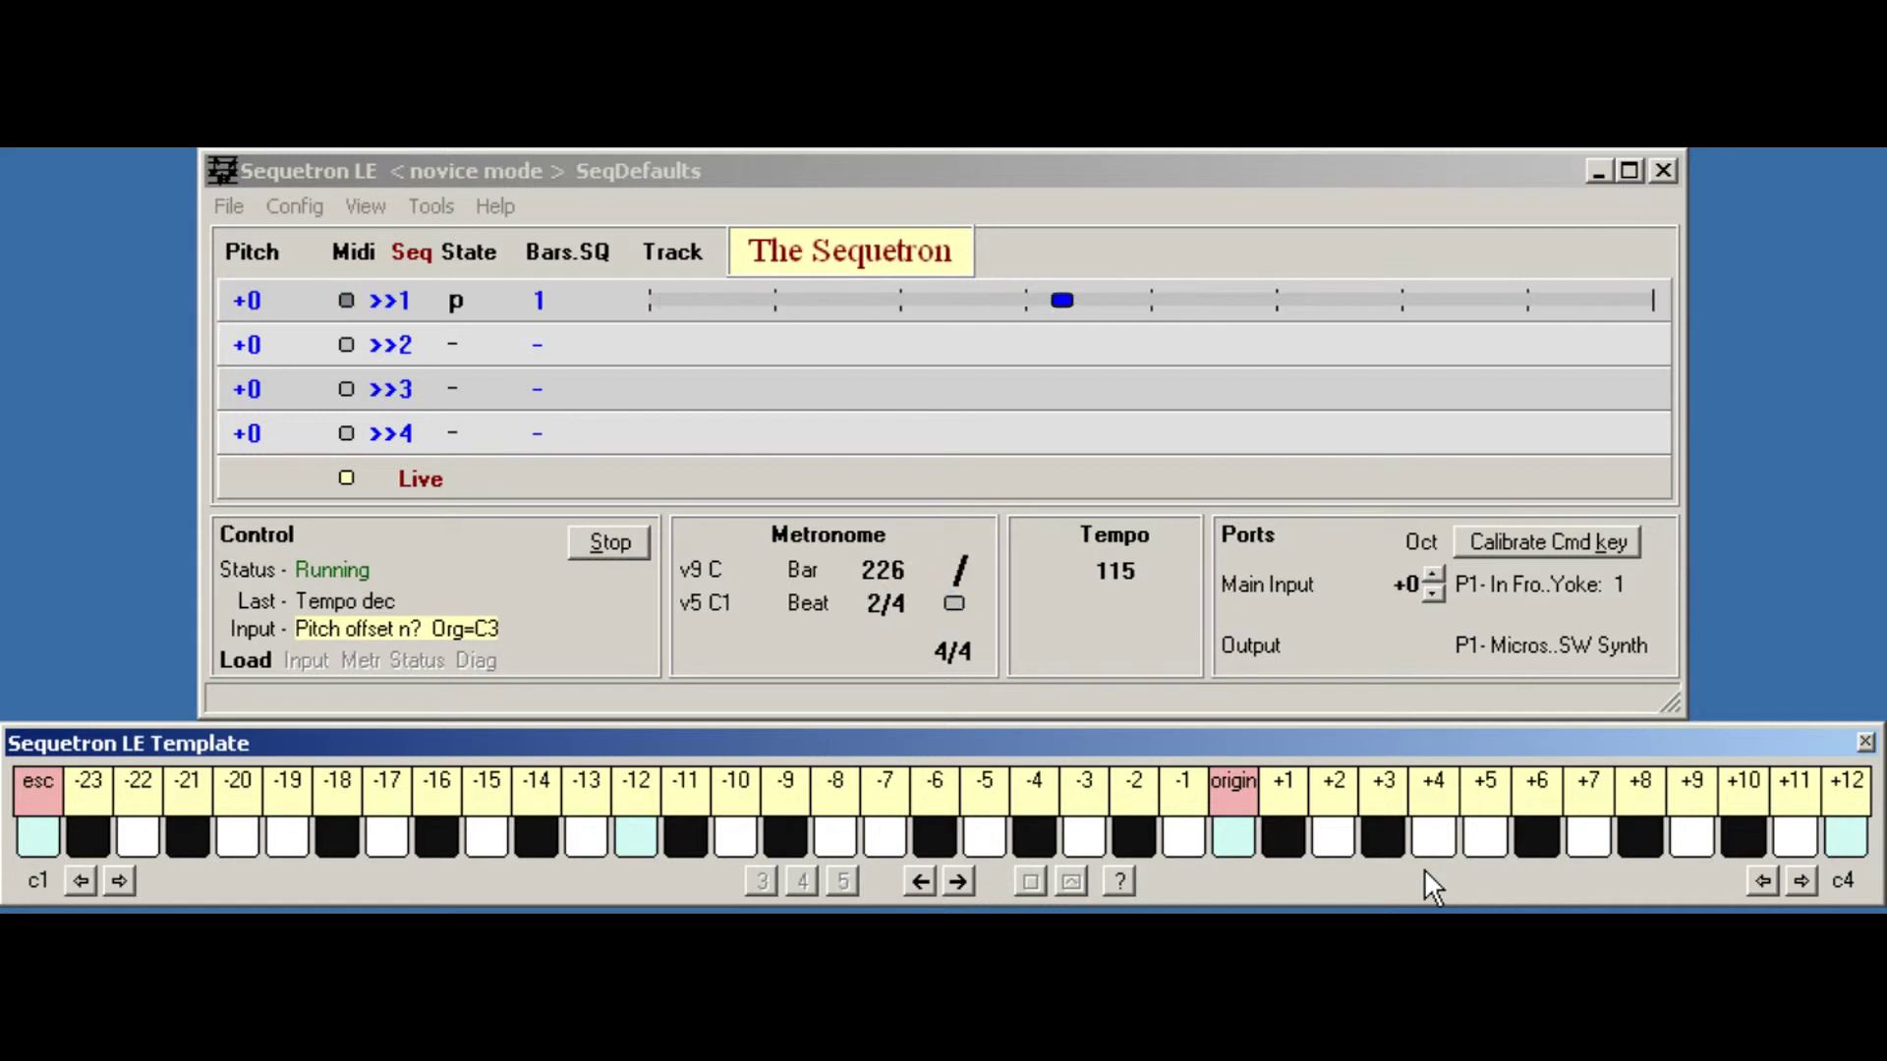
{"action": "left_click", "coordinate": [1484, 838]}
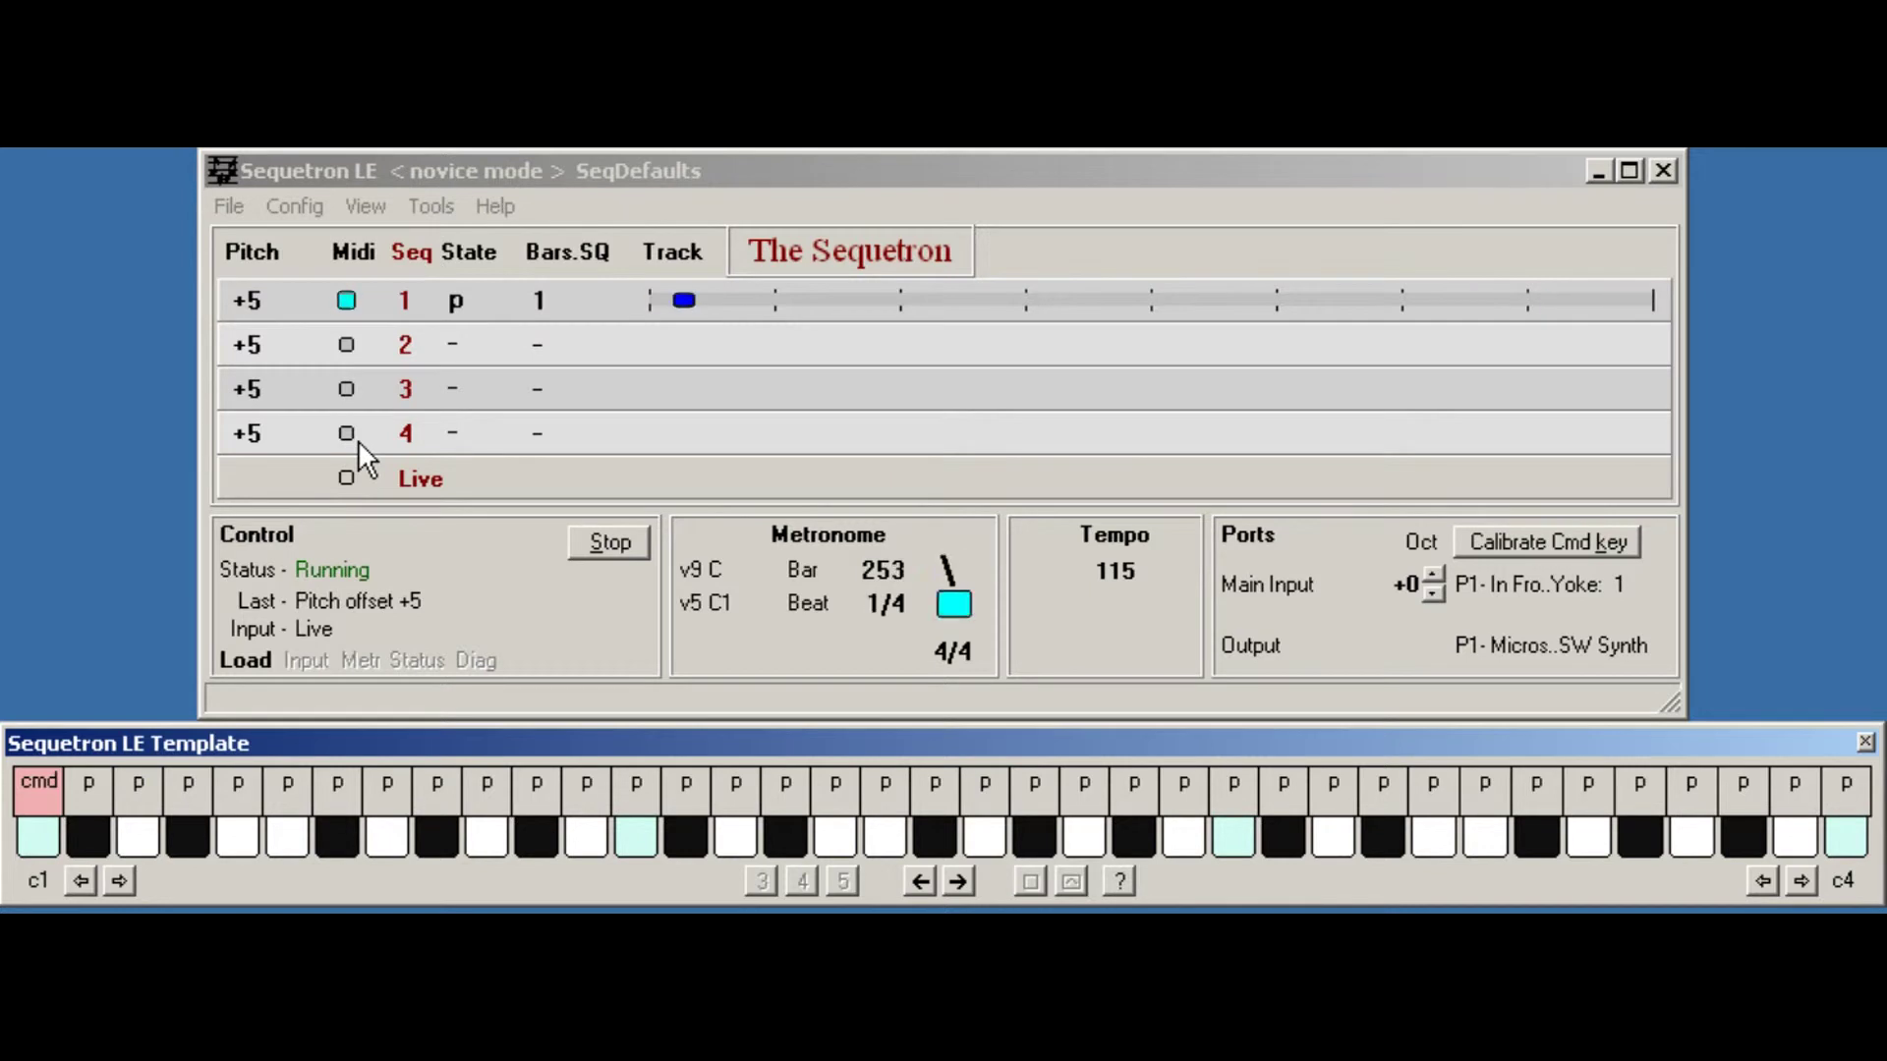
Change the pitch offset of all sequences to +7.
{"action": "left_click", "coordinate": [30, 834]}
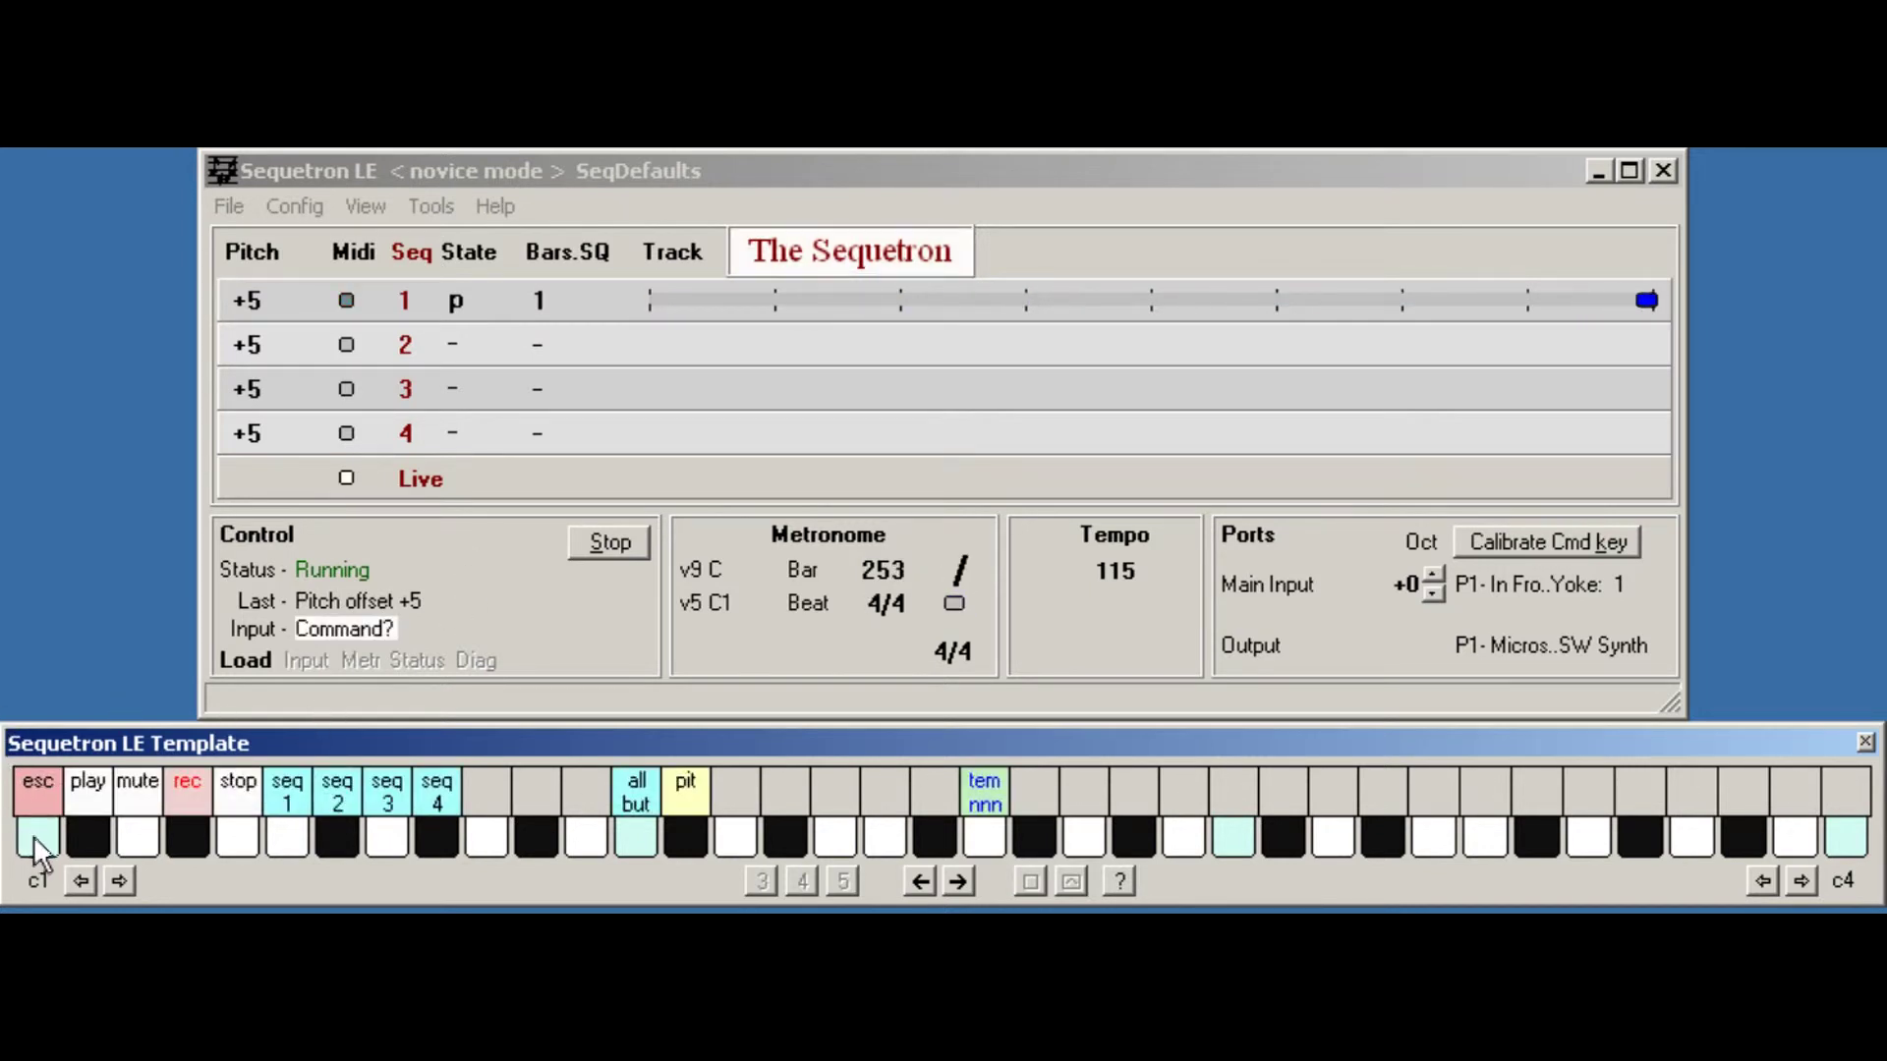
{"action": "left_click", "coordinate": [693, 840]}
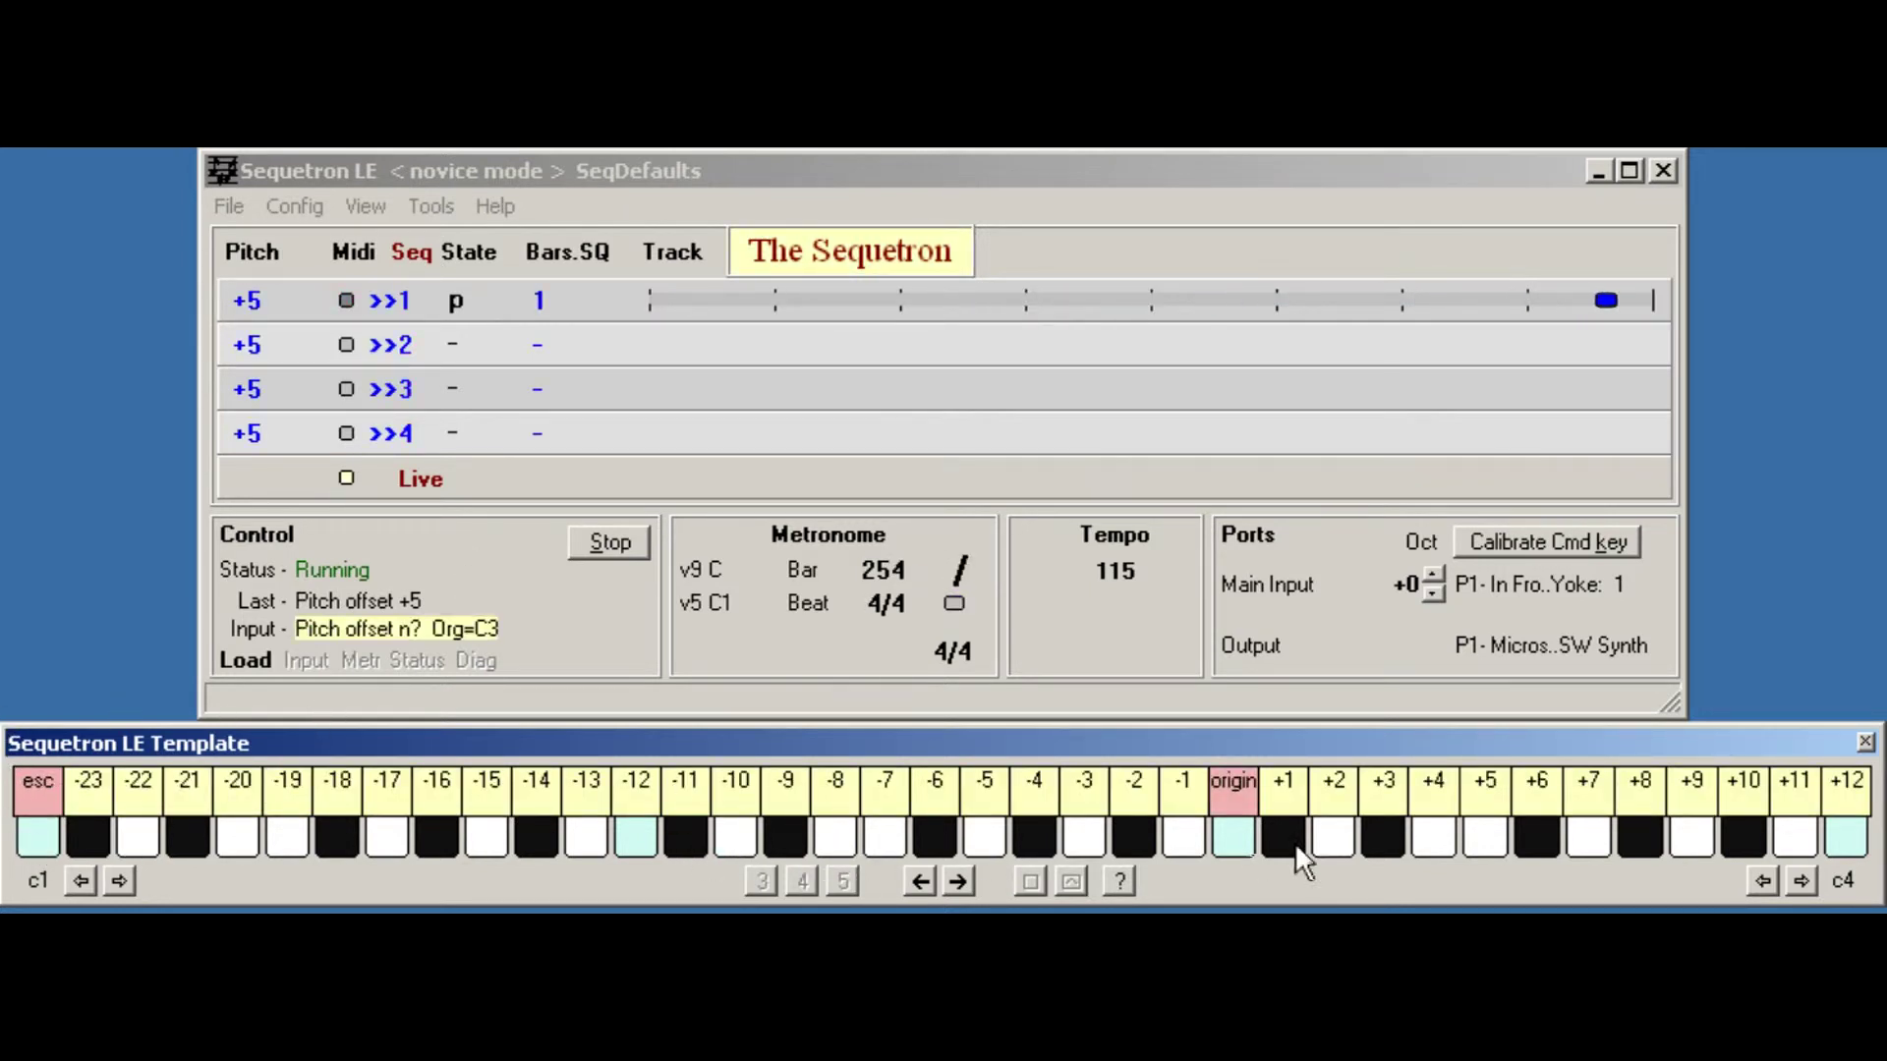
{"action": "left_click", "coordinate": [1592, 843]}
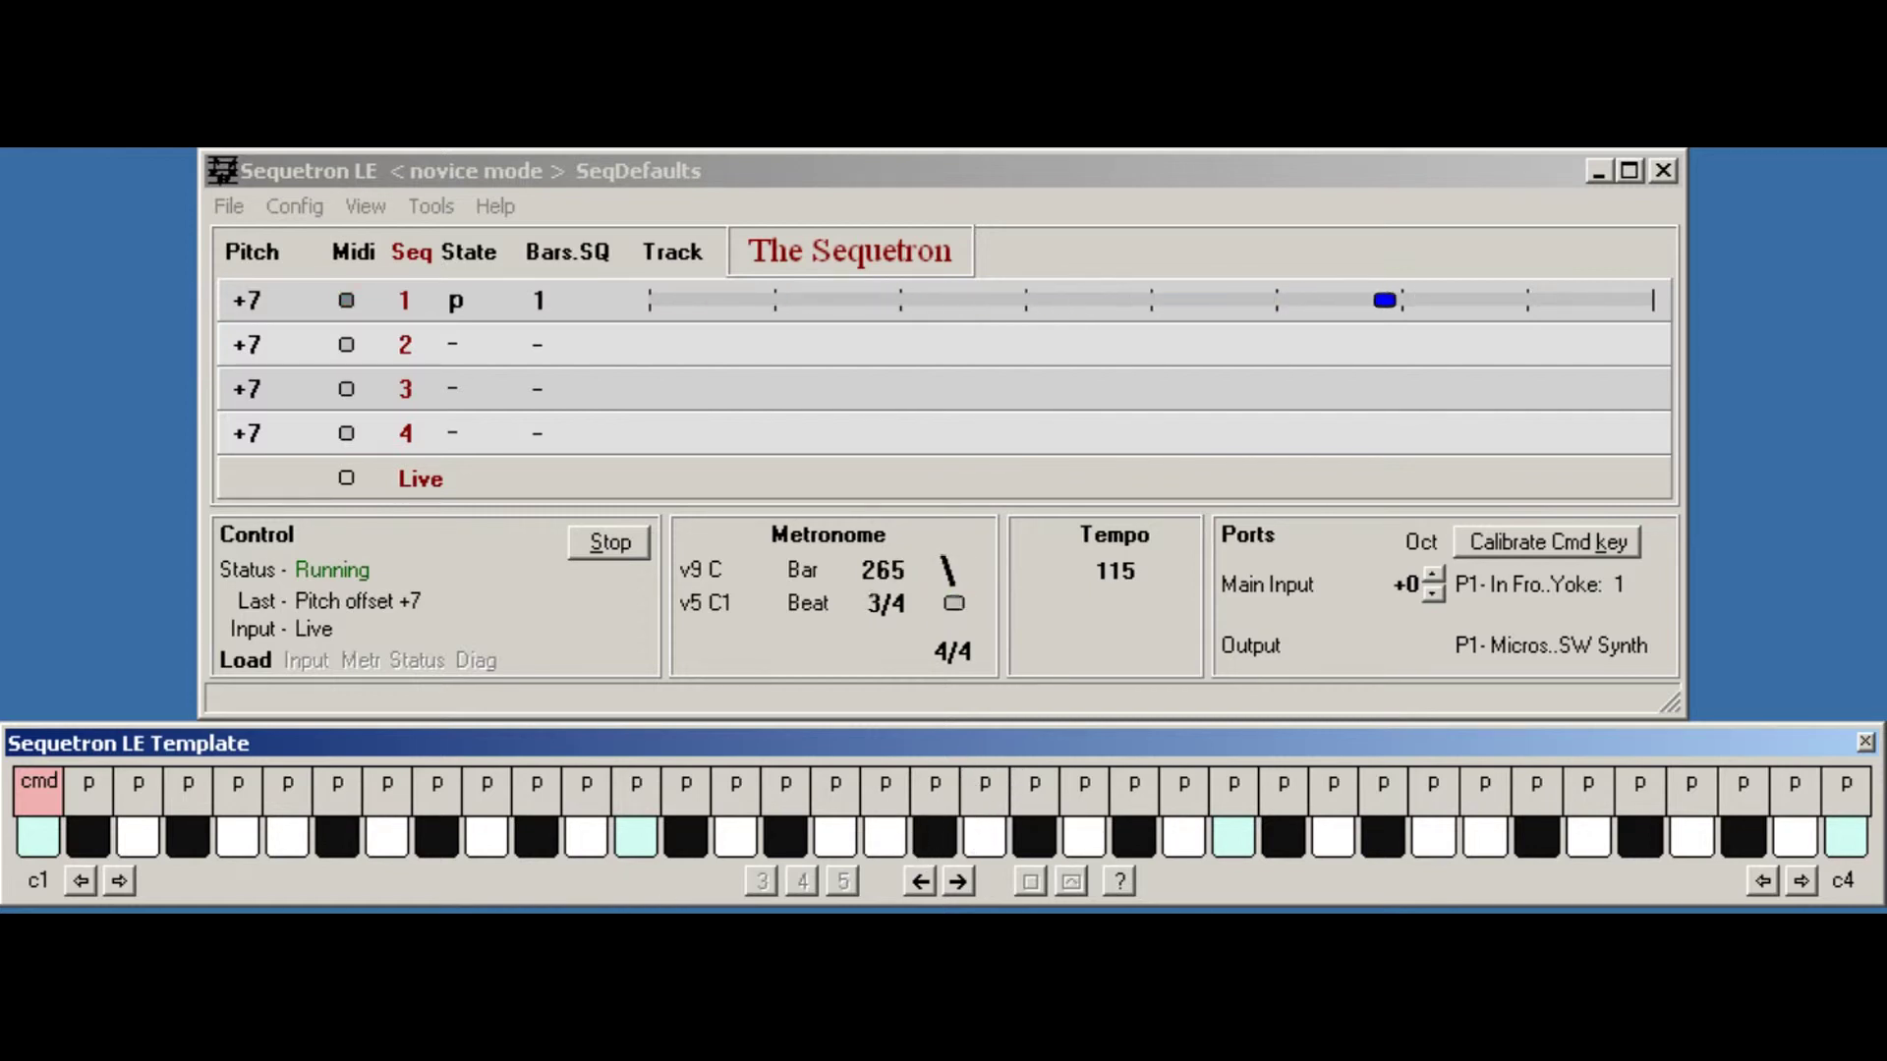
Reset the pitch offset of all sequences to the origin, +0.
{"action": "left_click", "coordinate": [35, 840]}
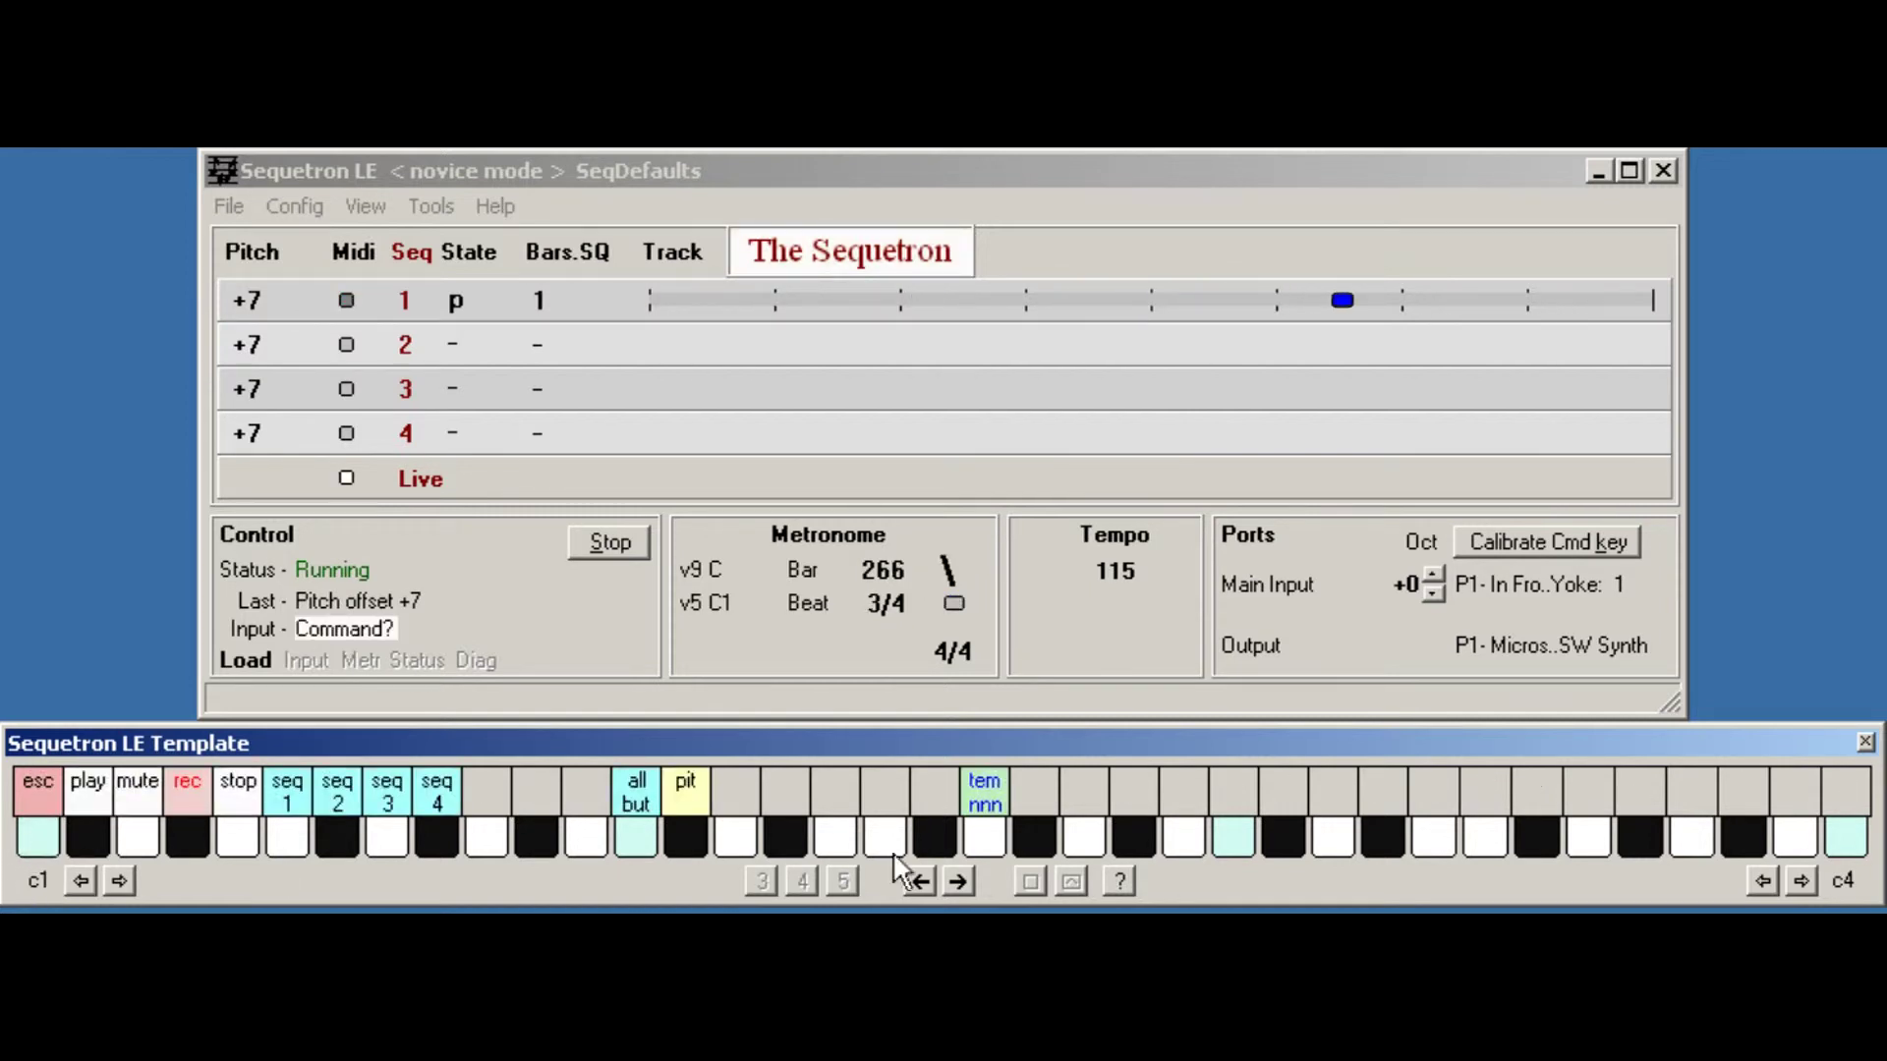
{"action": "left_click", "coordinate": [687, 833]}
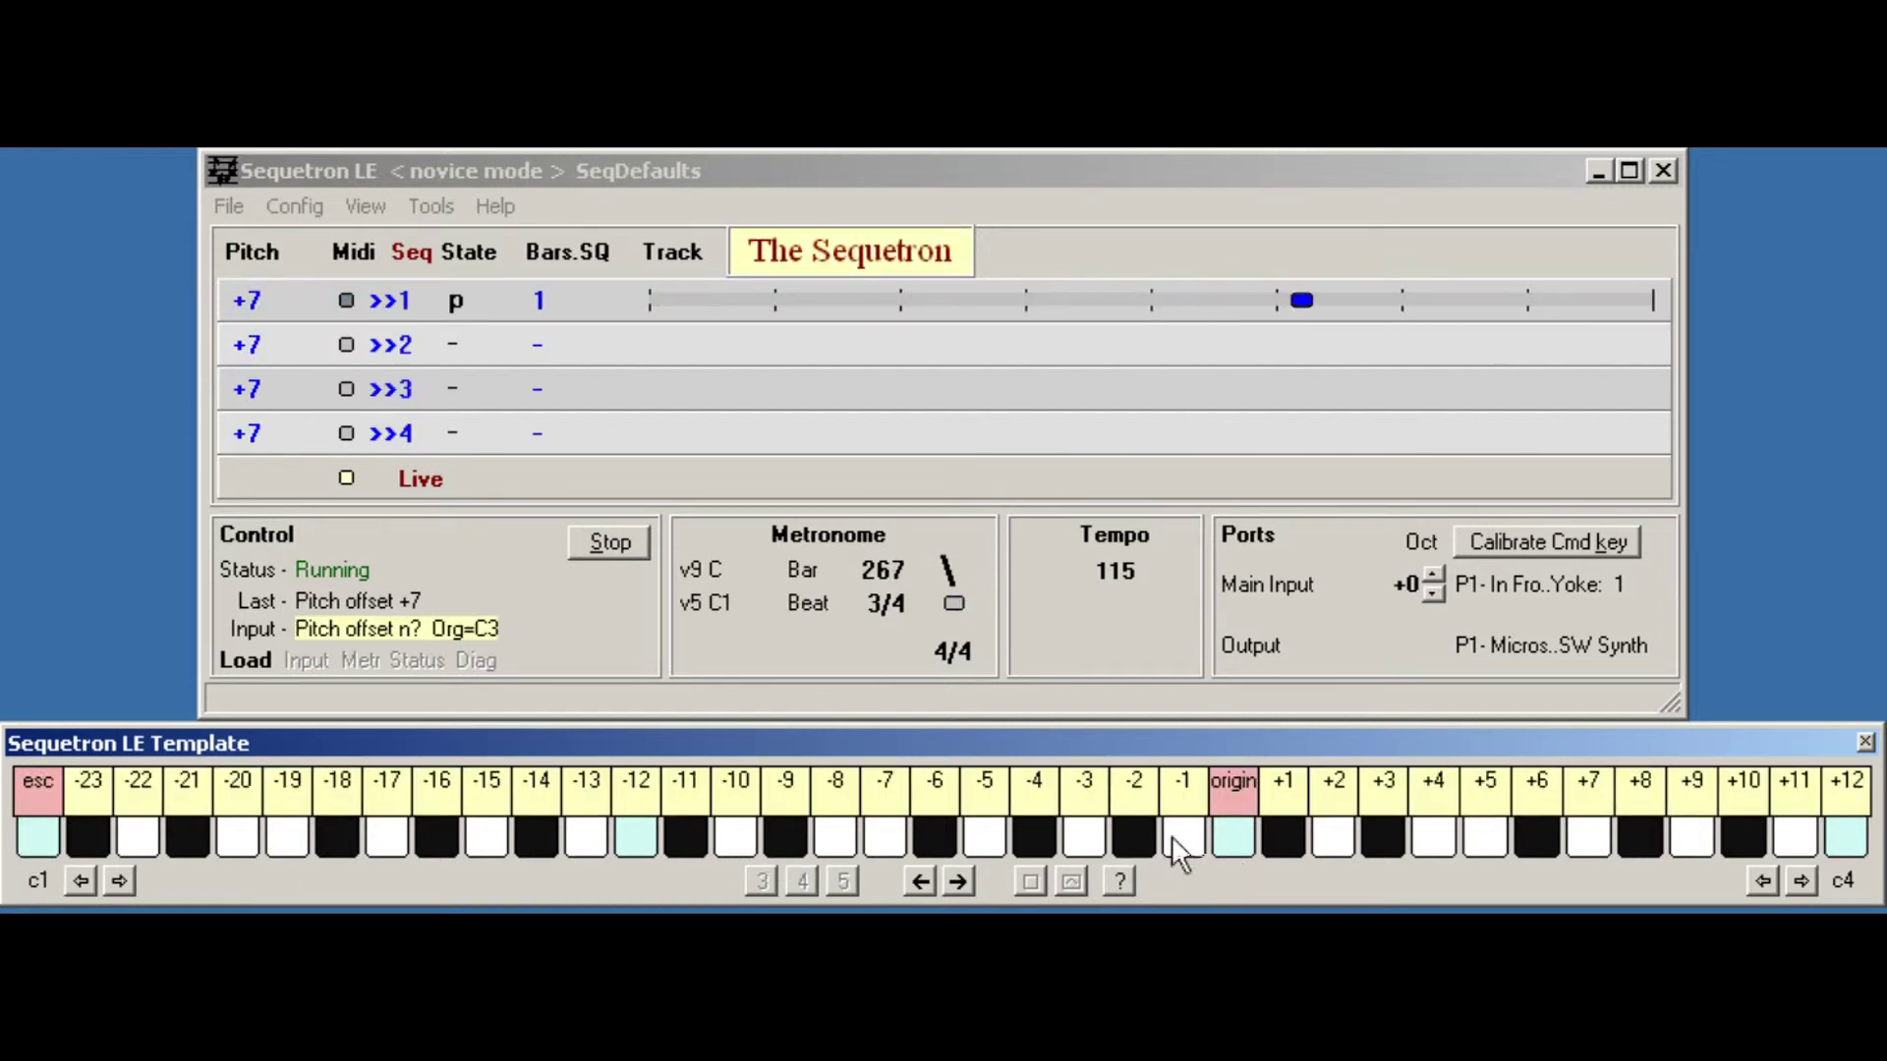
{"action": "left_click", "coordinate": [1228, 838]}
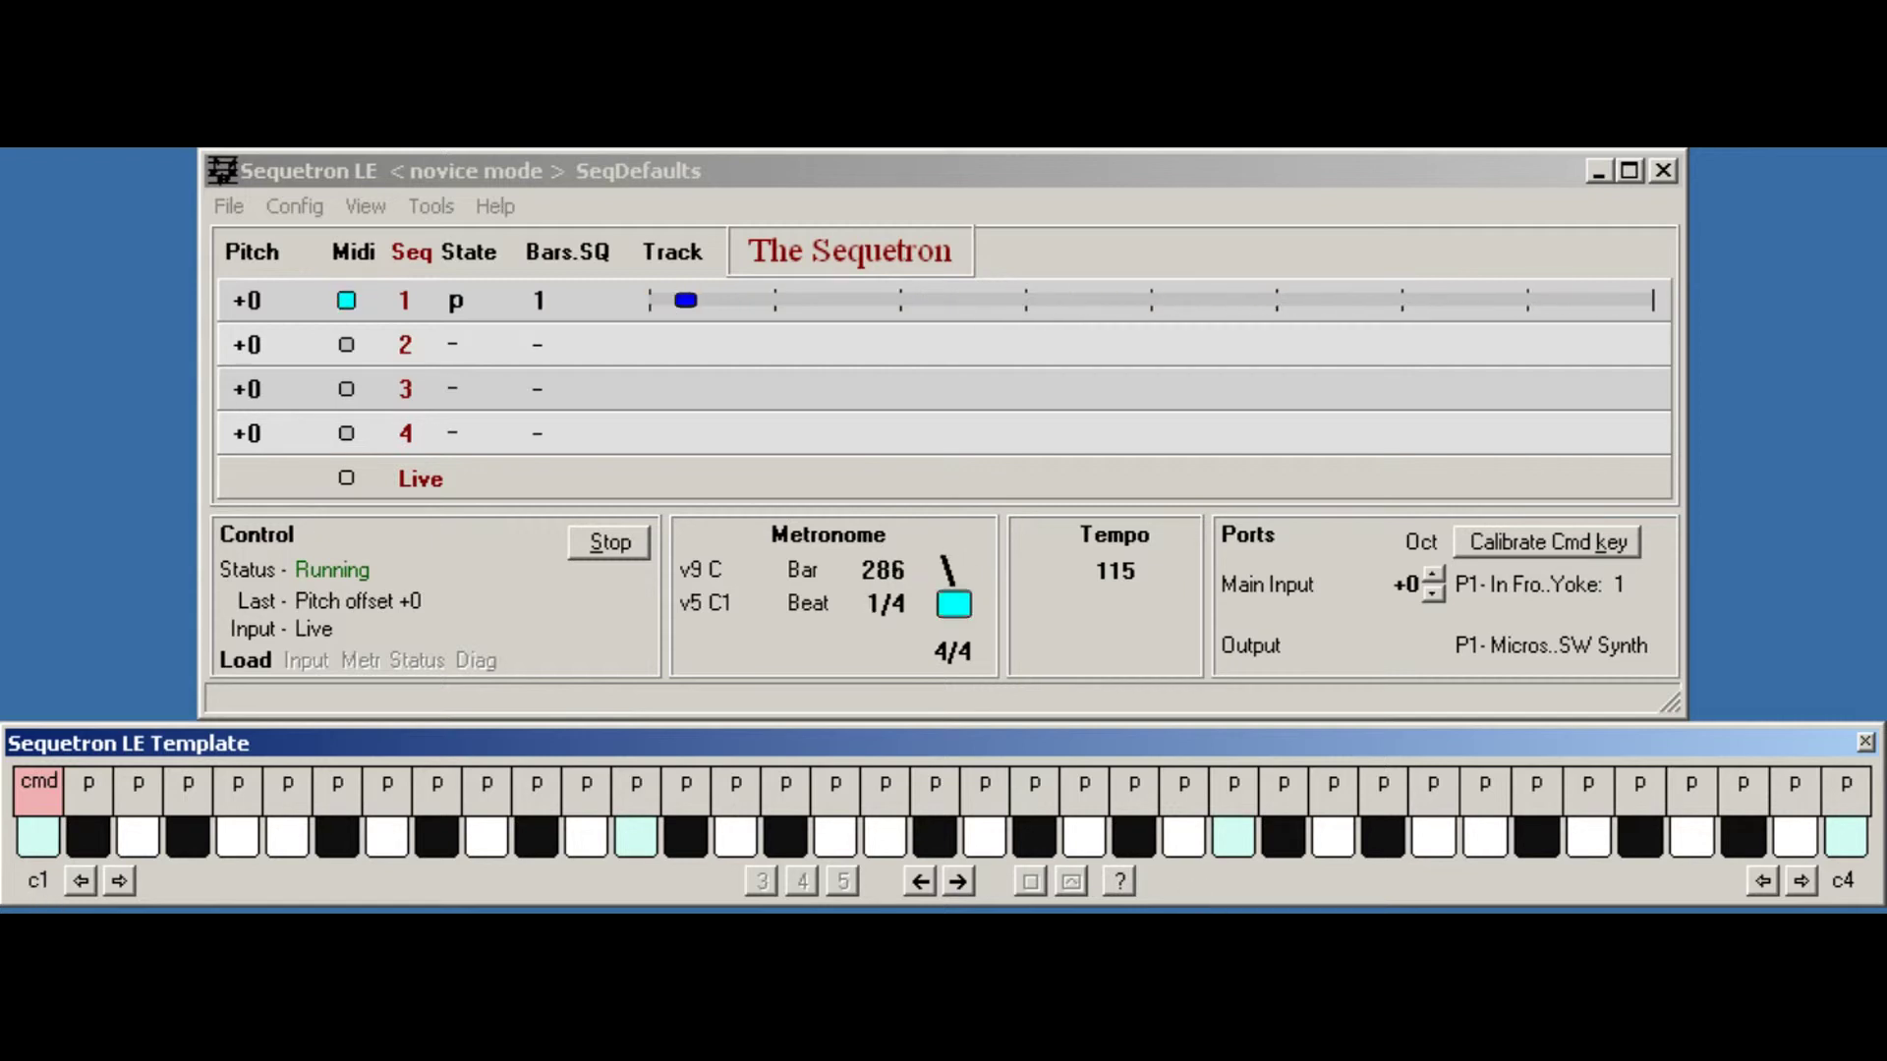
Stop playback and load the built-in pattern set Different octaves ascending.
{"action": "left_click", "coordinate": [30, 844]}
{"action": "left_click", "coordinate": [249, 836]}
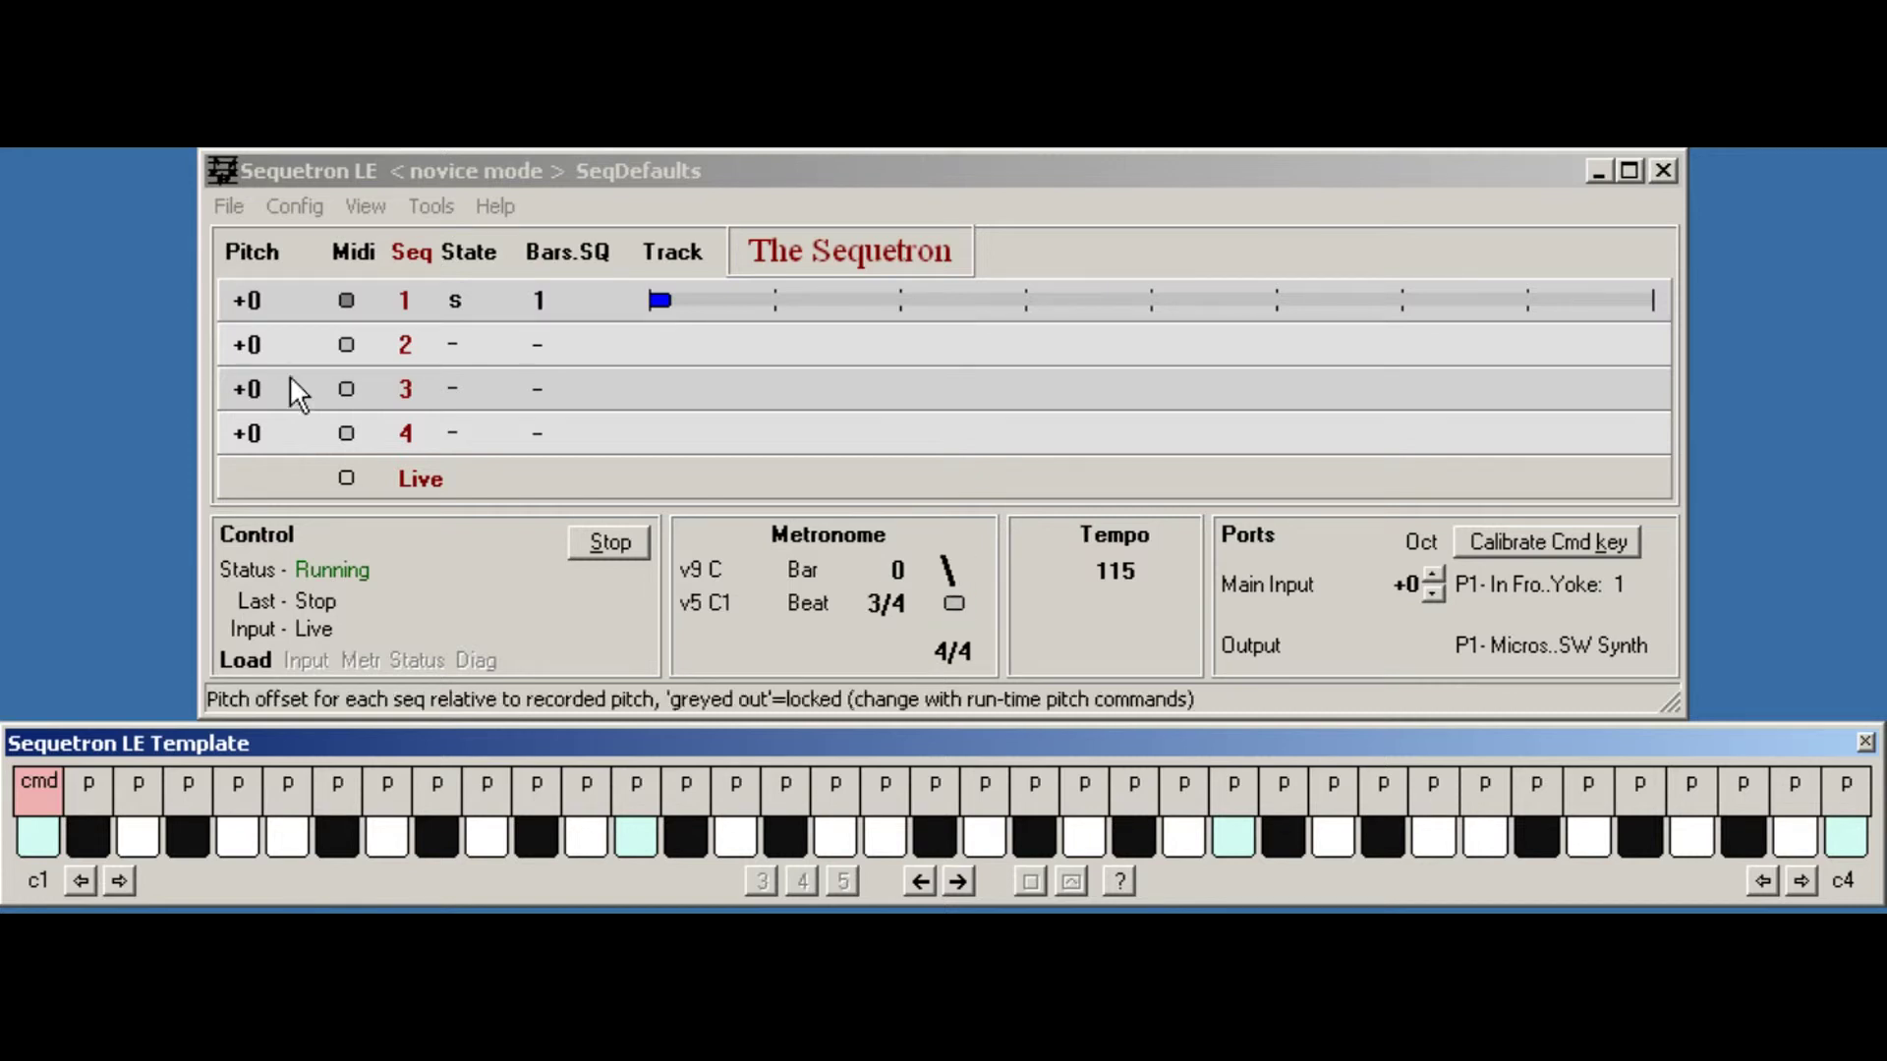
{"action": "left_click", "coordinate": [227, 205]}
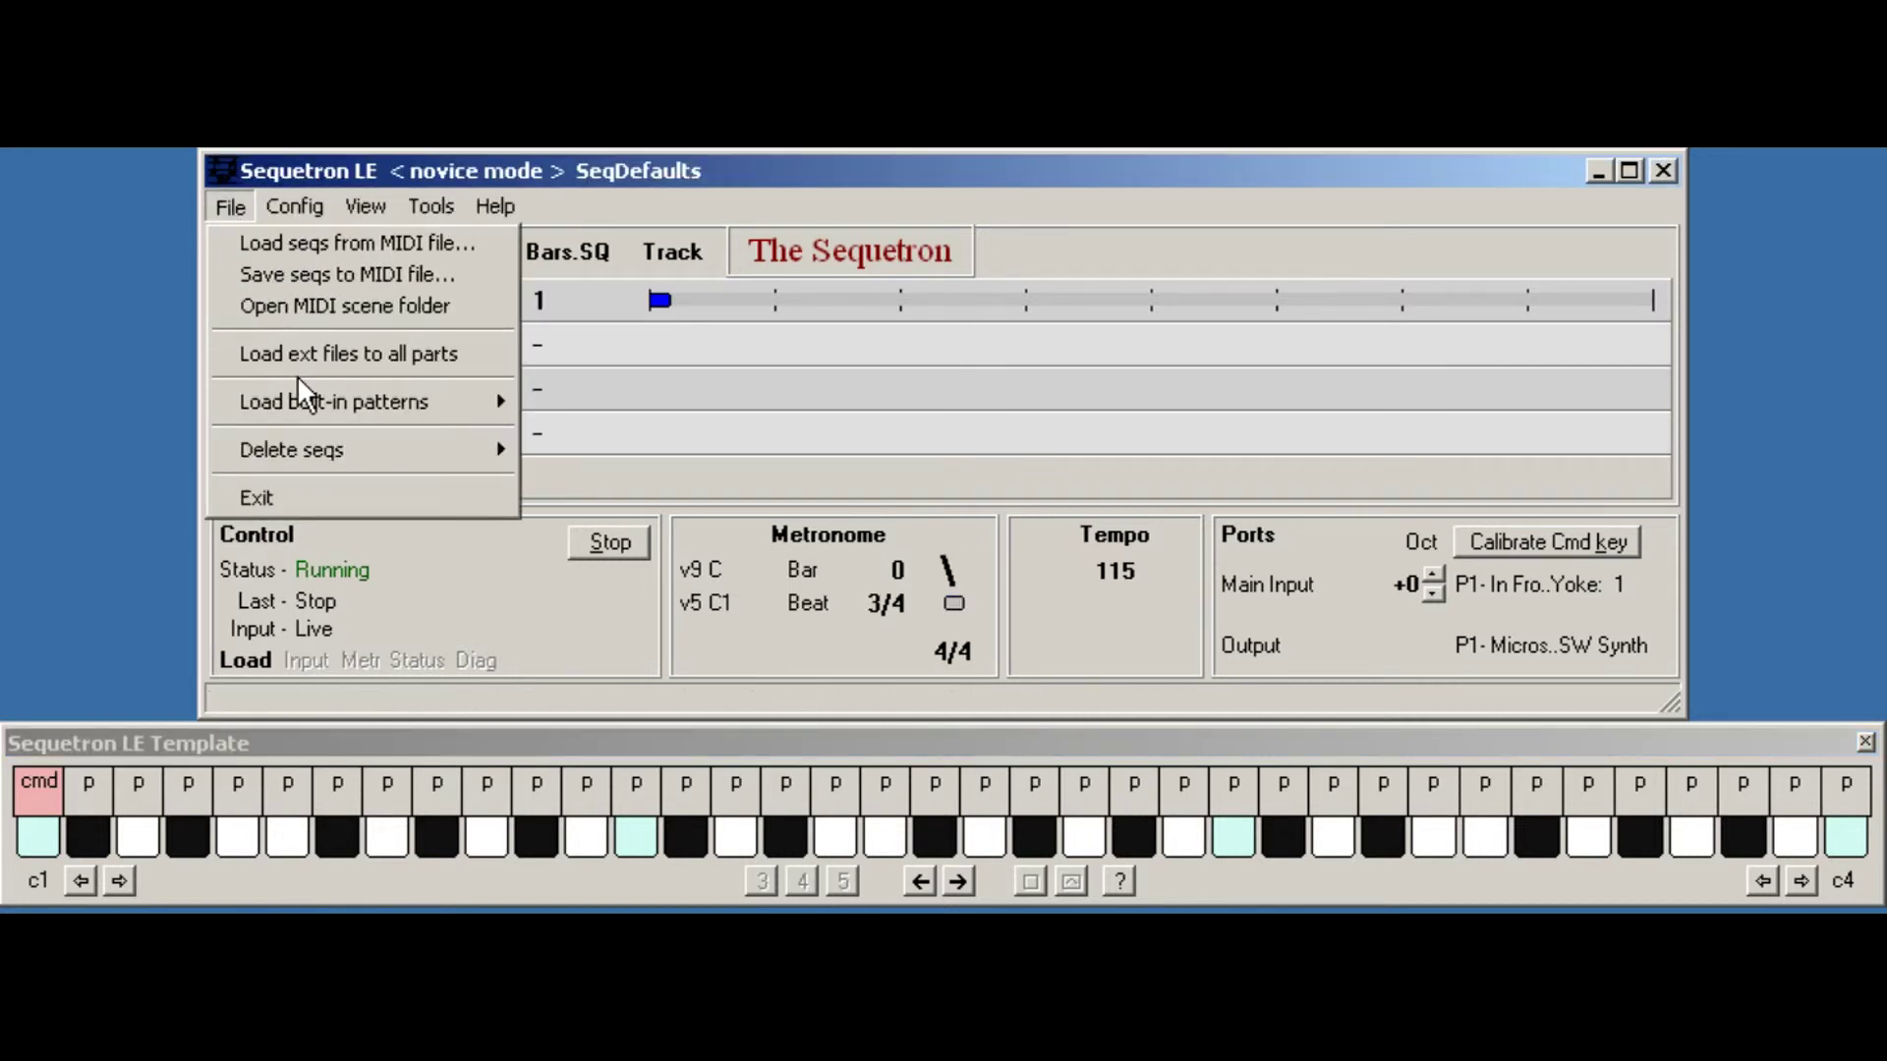
{"action": "mouse_move", "coordinate": [396, 406]}
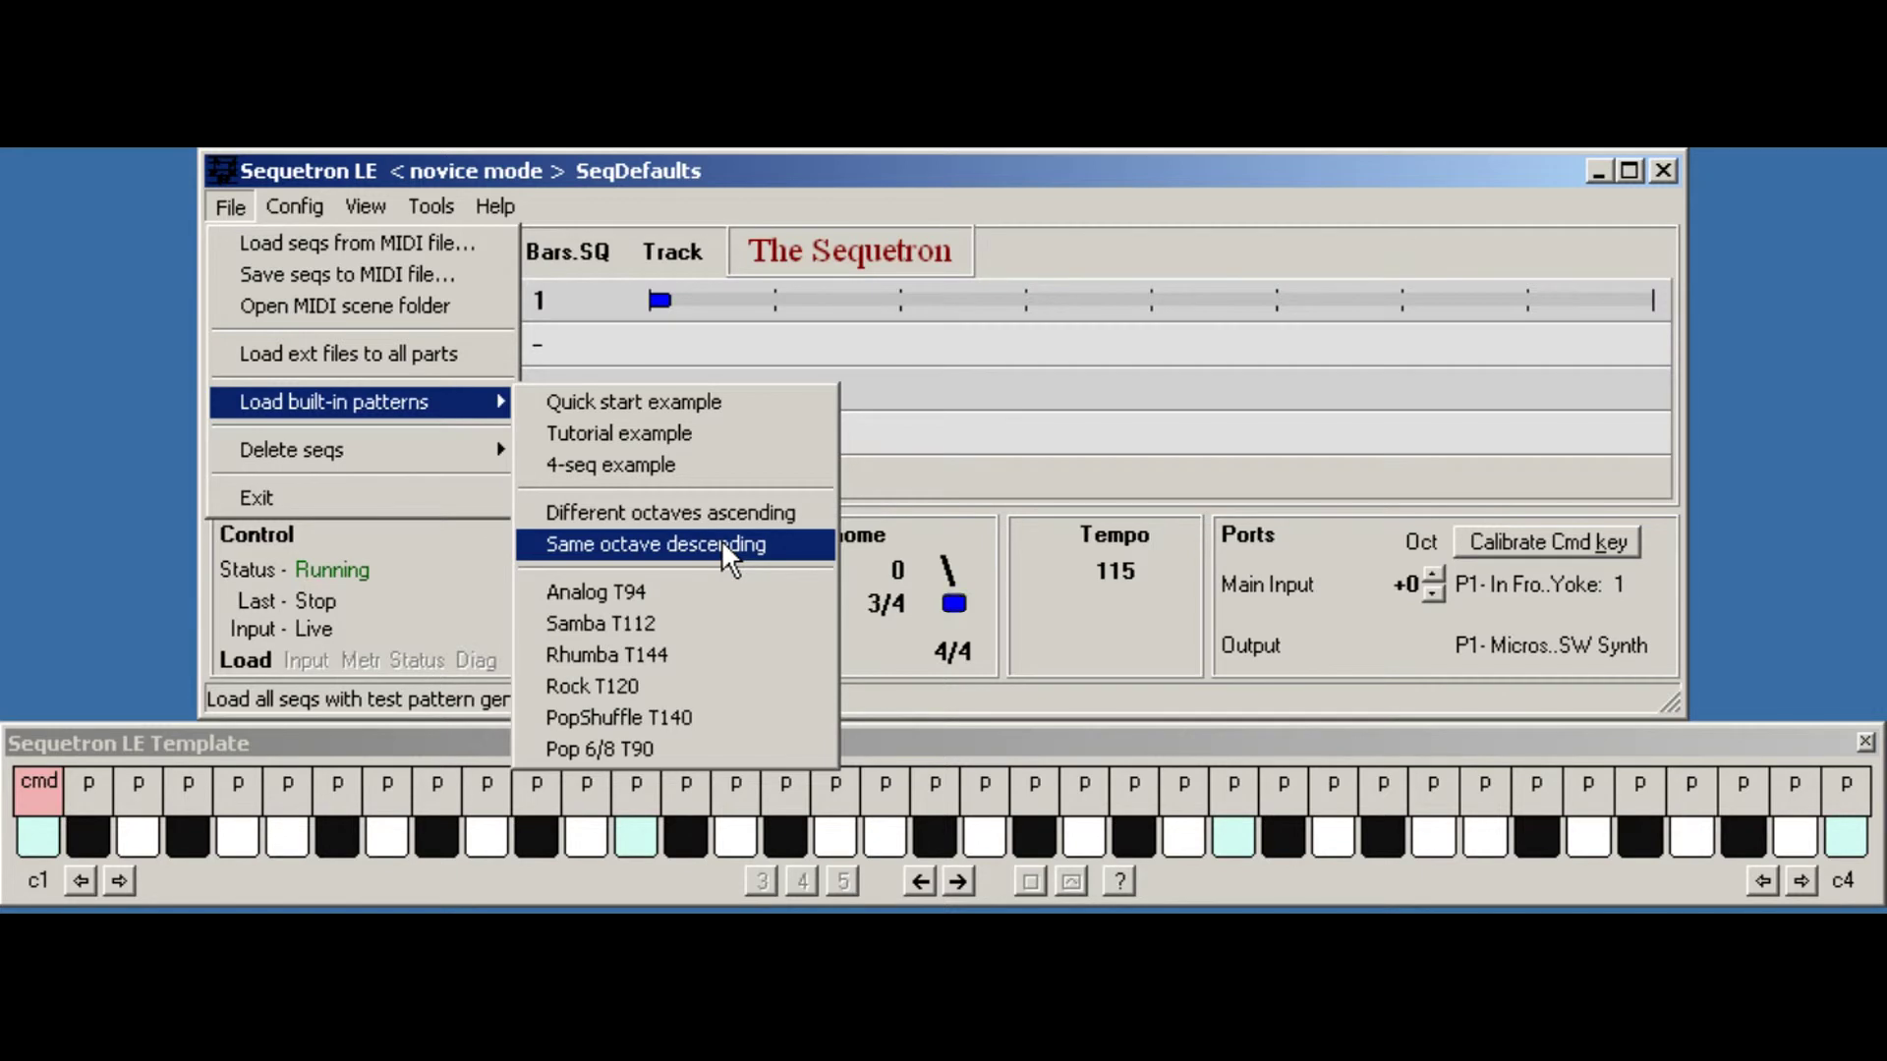
{"action": "left_click", "coordinate": [720, 515]}
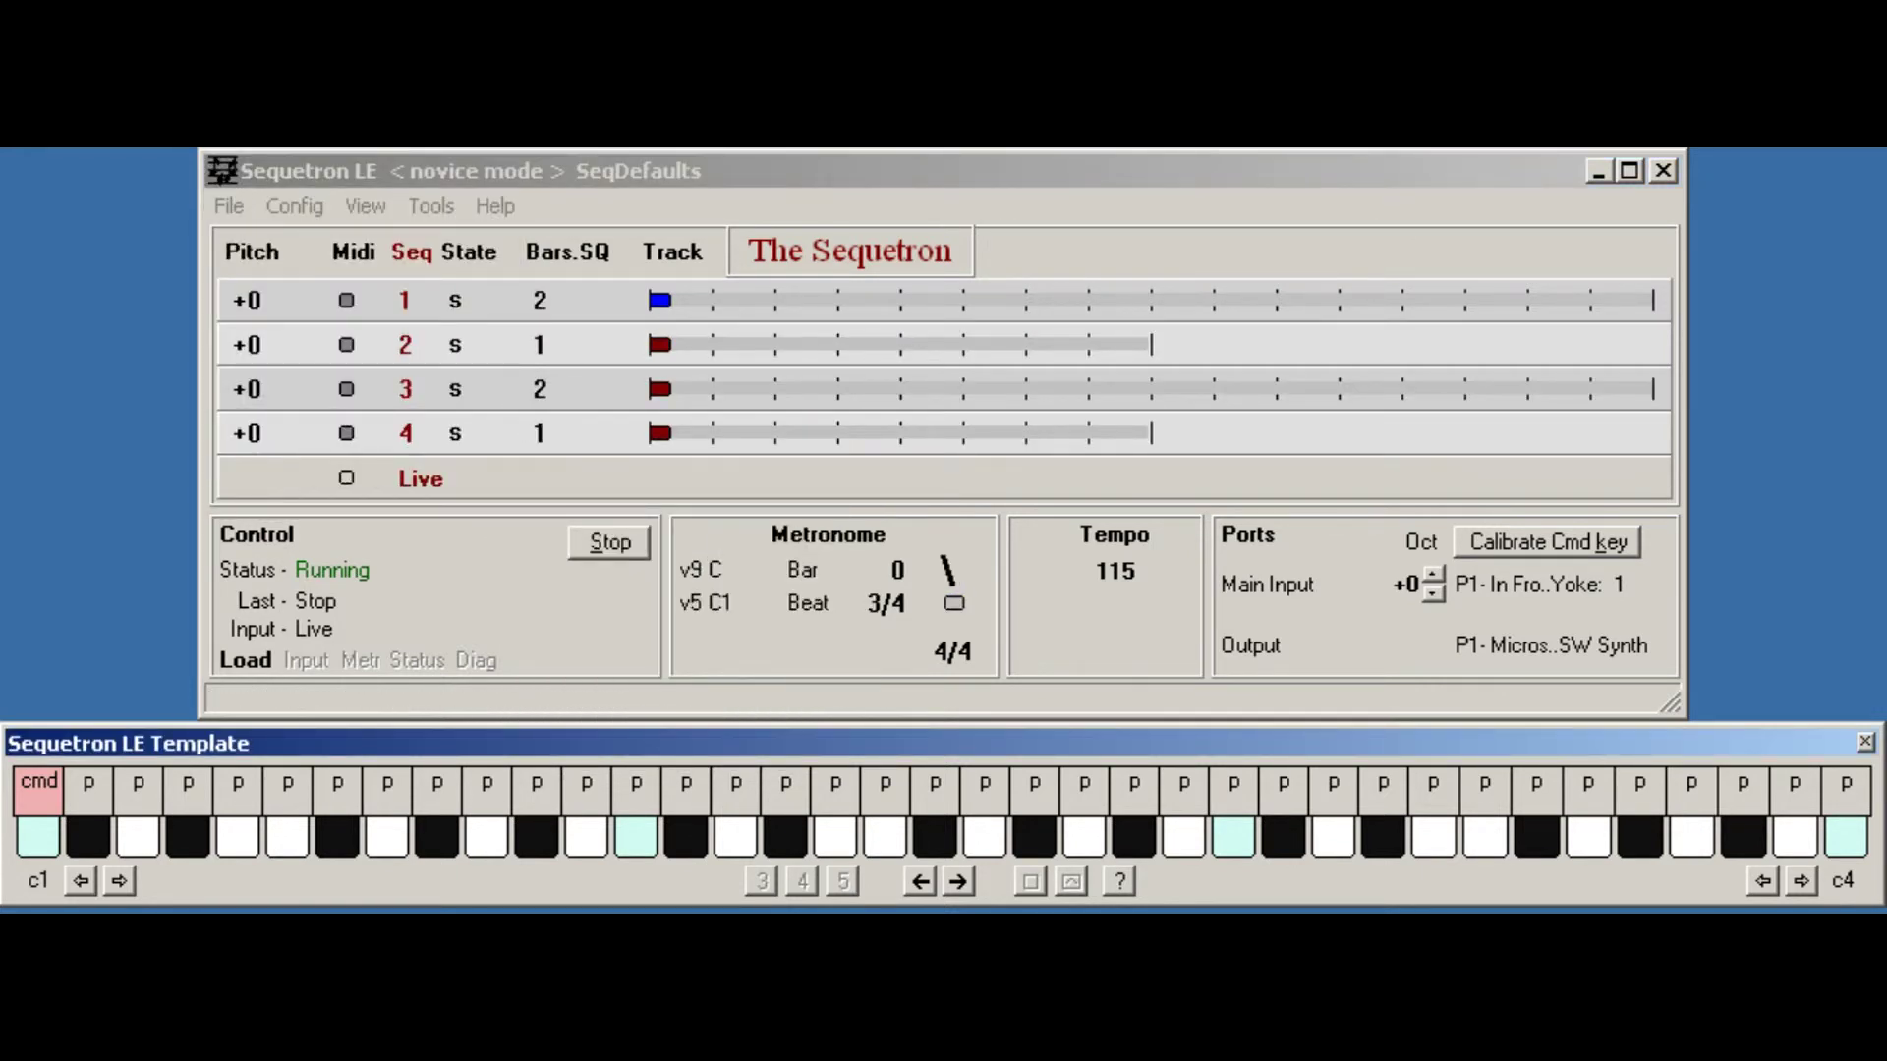
Try out sequence selection by toggling individual sequences and inverting the selection to sequences 1 and 4, and clear the selection.
{"action": "left_click", "coordinate": [31, 829]}
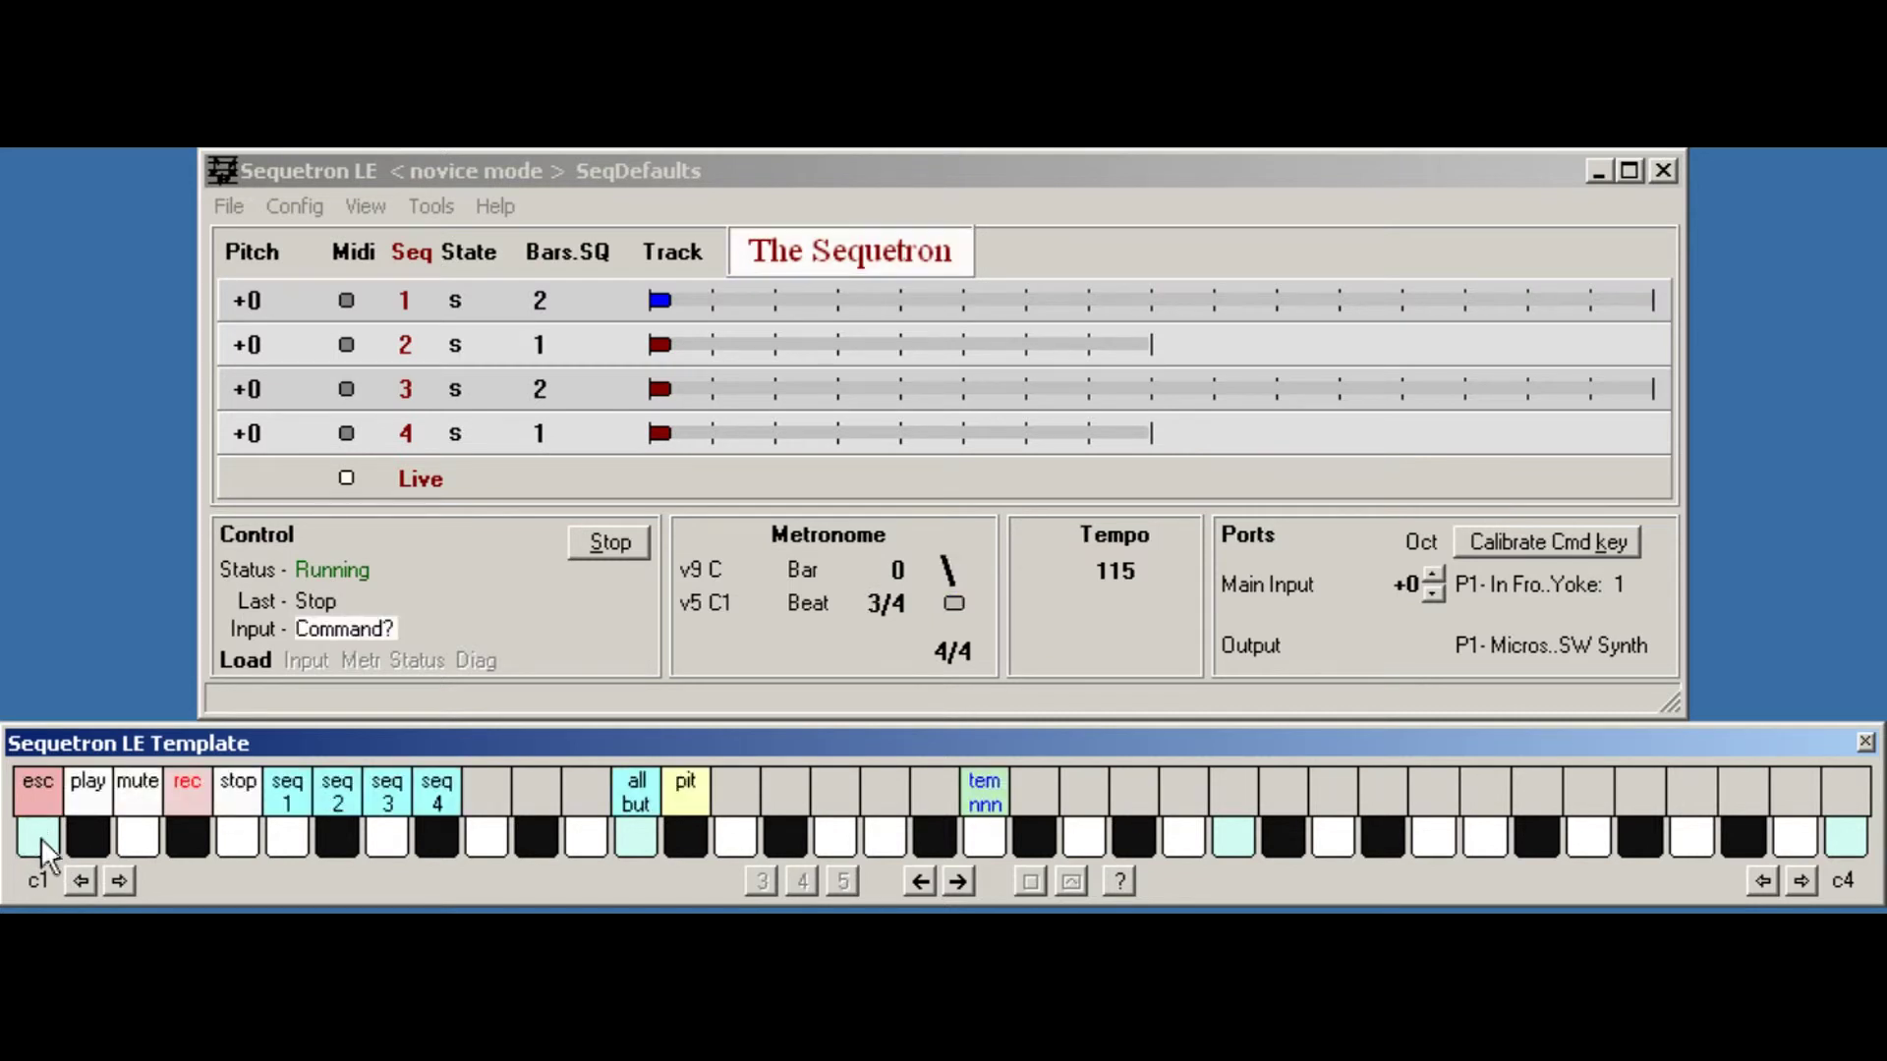
{"action": "left_click", "coordinate": [277, 838]}
{"action": "left_click", "coordinate": [344, 828]}
{"action": "left_click", "coordinate": [385, 831]}
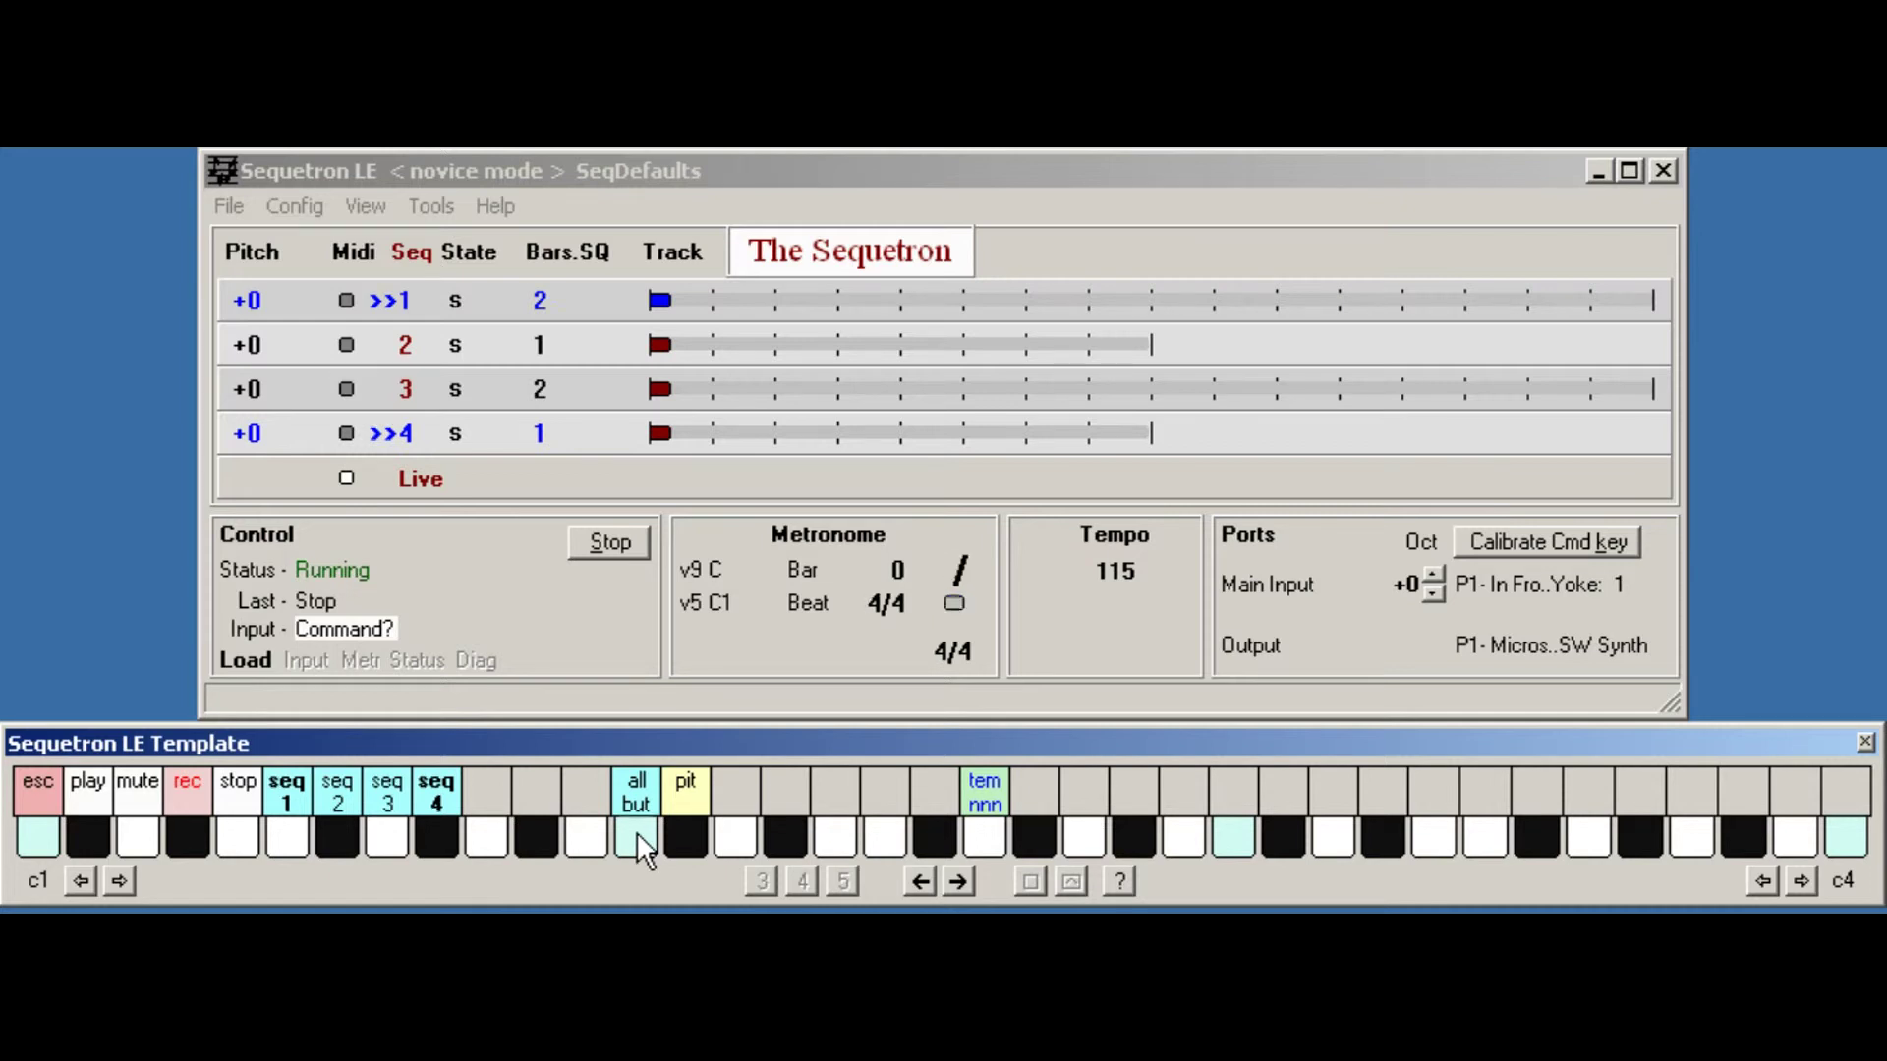
{"action": "left_click", "coordinate": [340, 833]}
{"action": "left_click", "coordinate": [375, 839]}
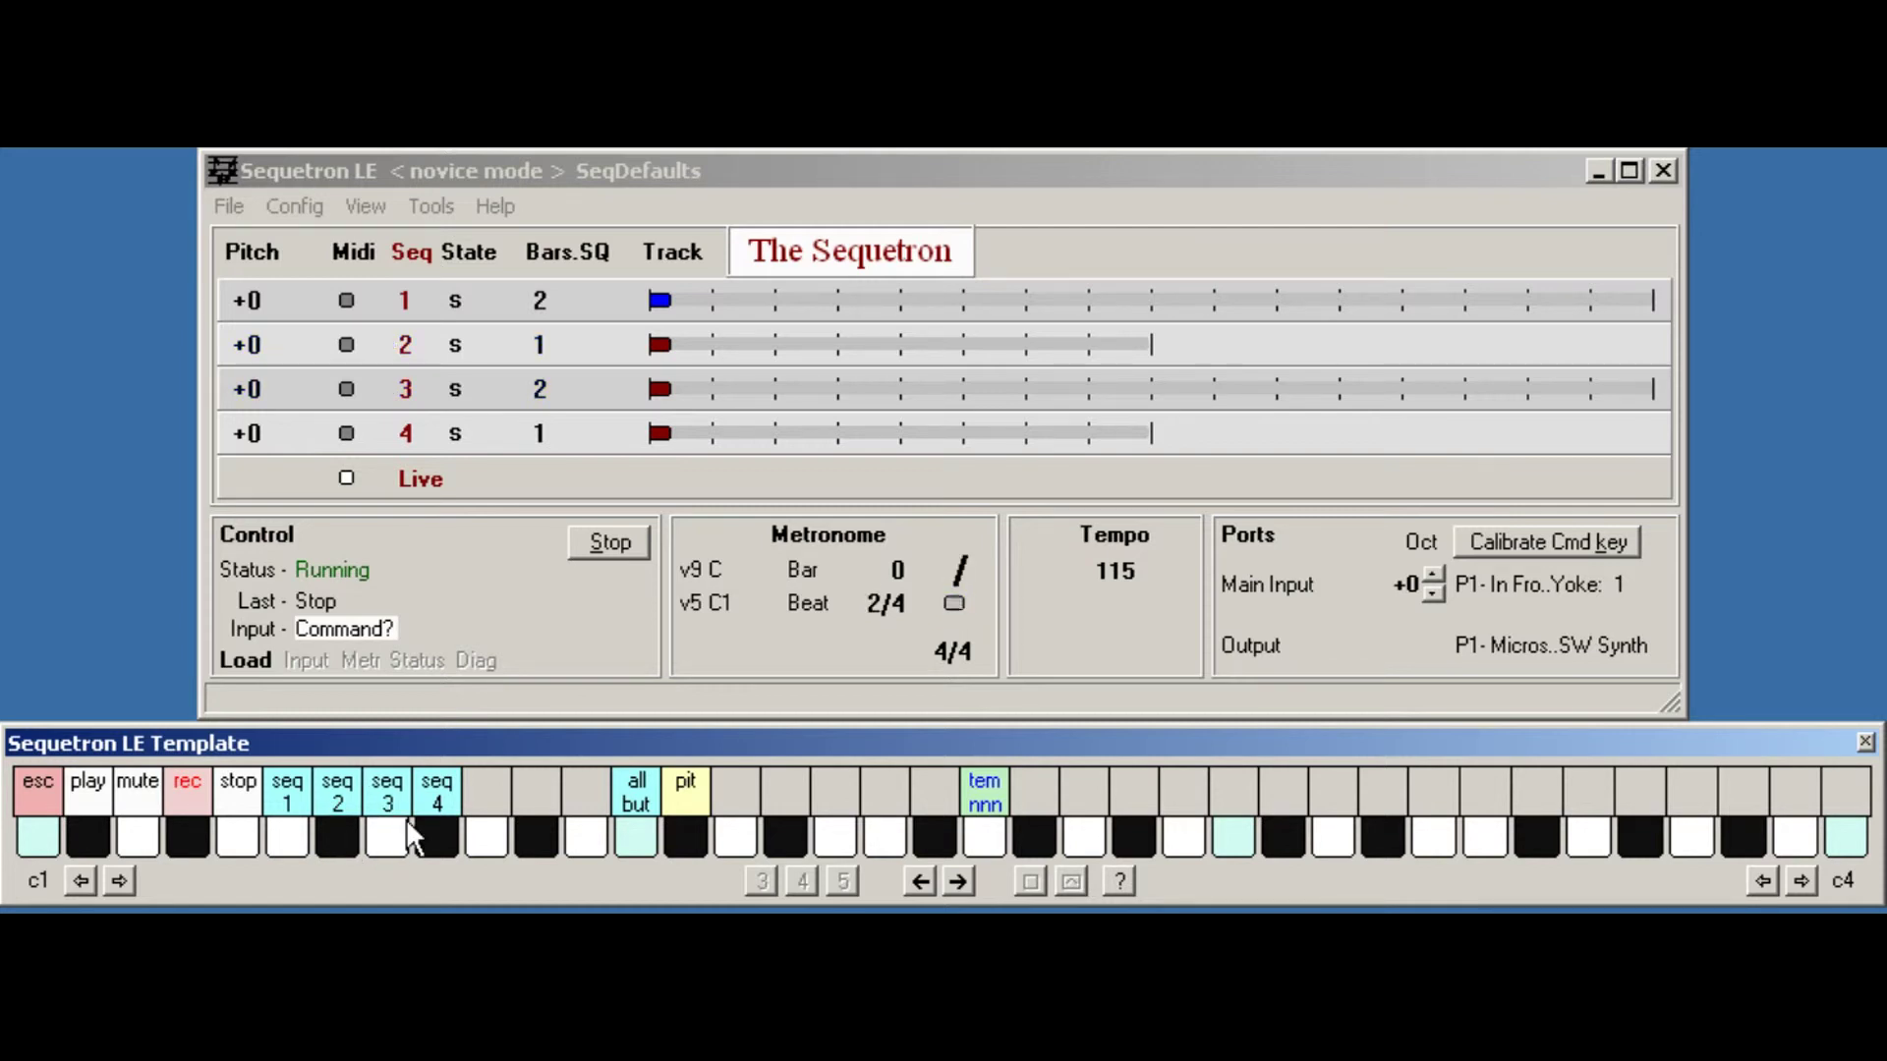
Select all four sequences with the all-but command and start playing them together.
{"action": "left_click", "coordinate": [644, 838]}
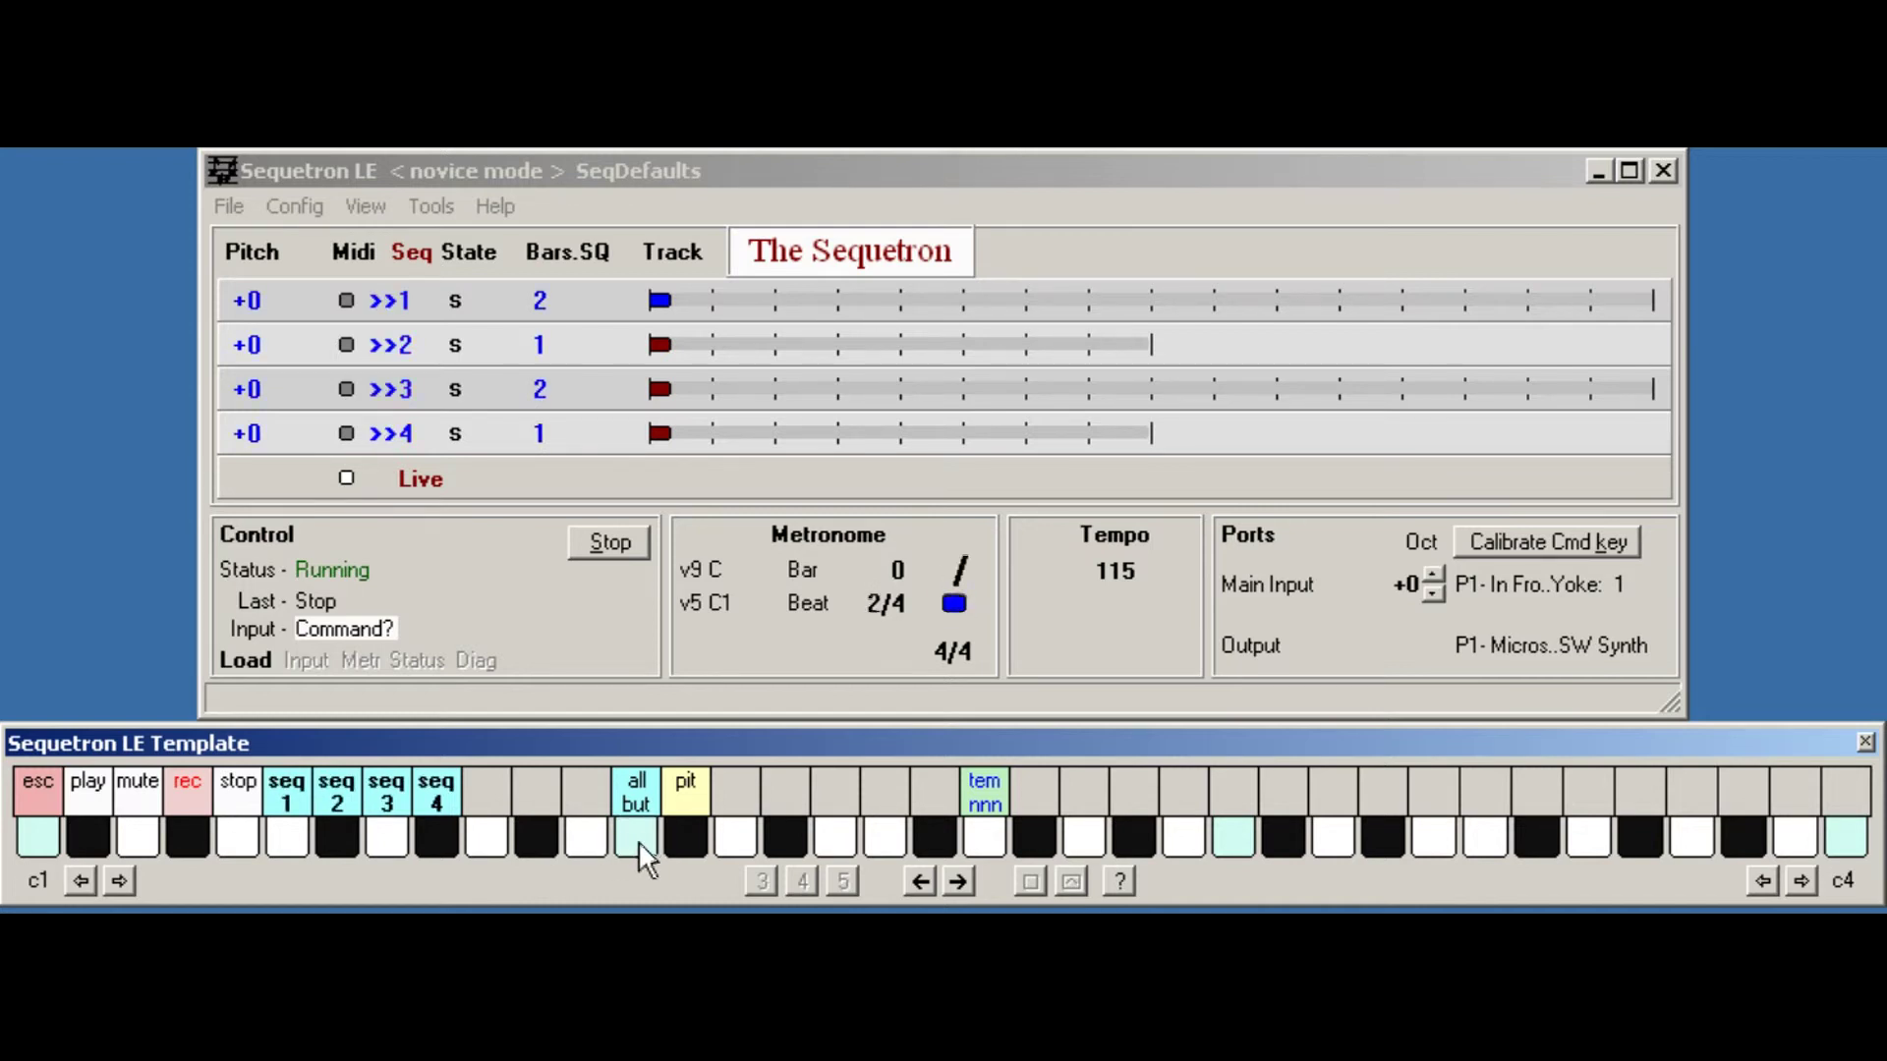
{"action": "left_click", "coordinate": [87, 834]}
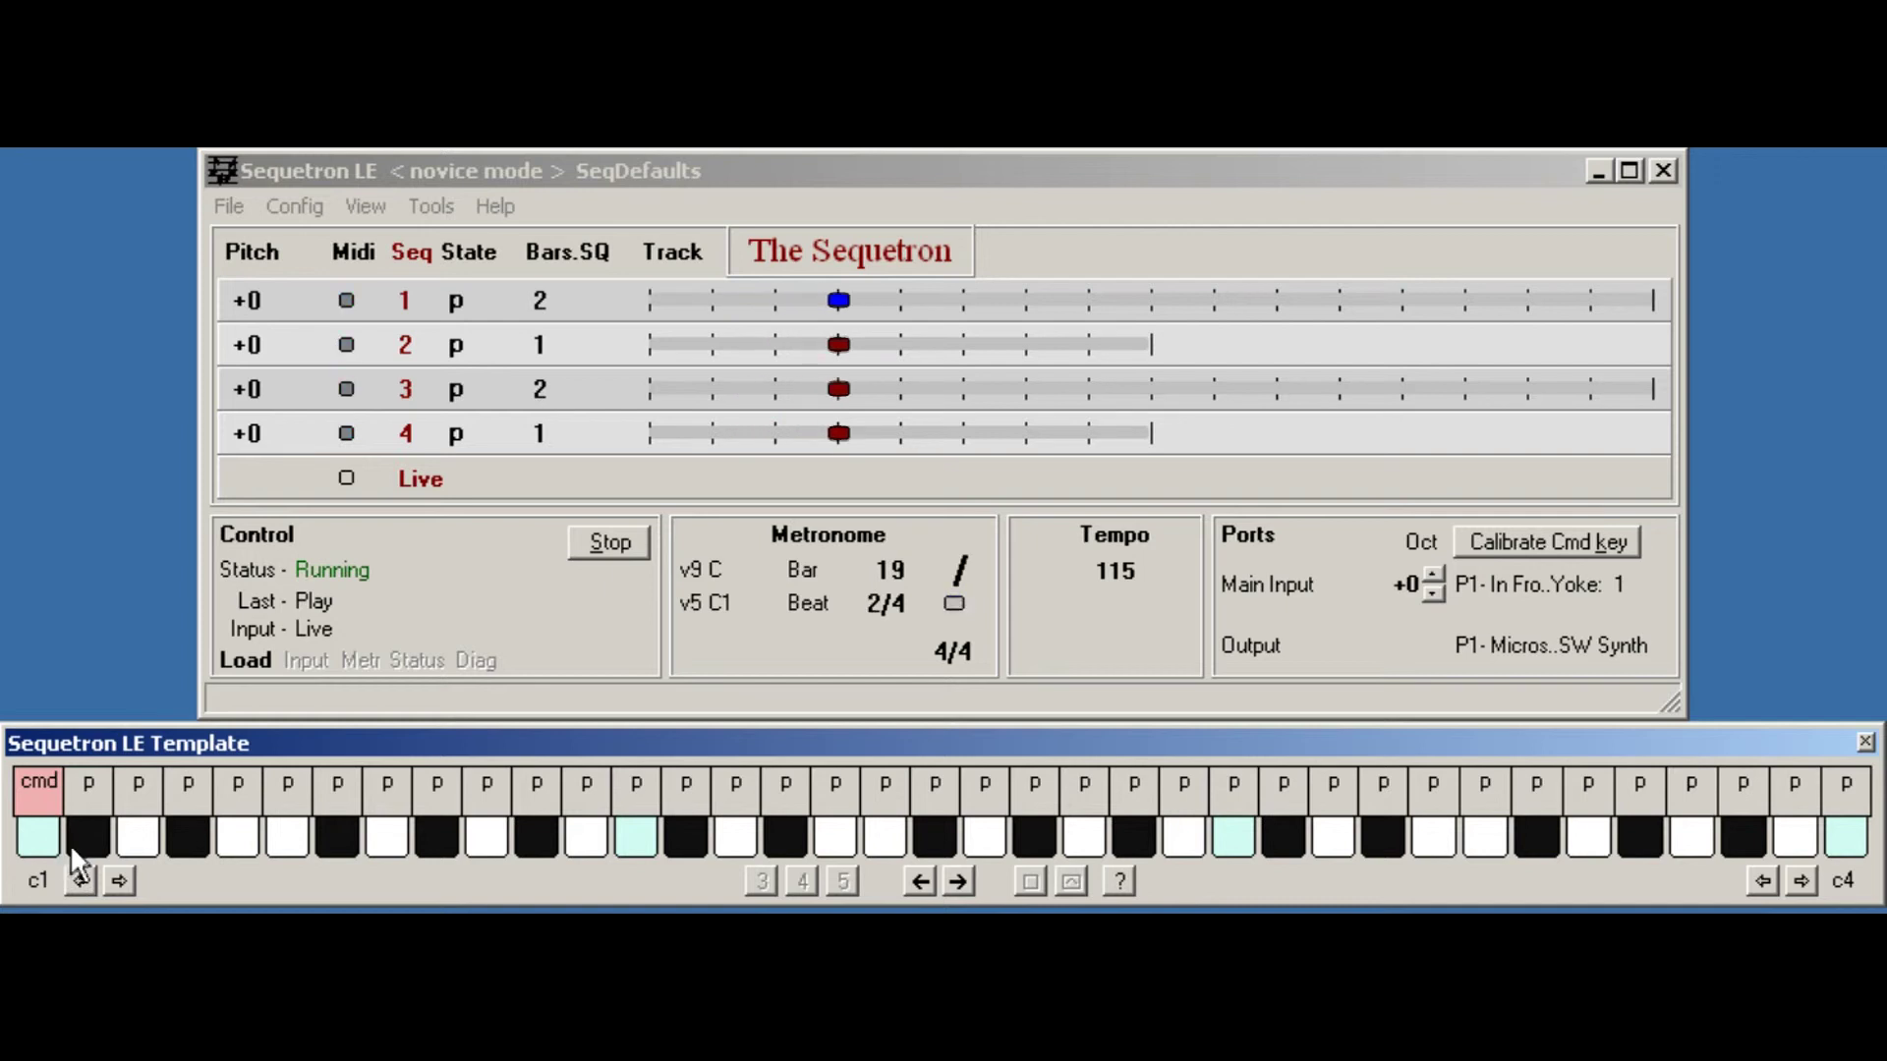
Select all four playing sequences with the all-but command and stop them together.
{"action": "left_click", "coordinate": [43, 832]}
{"action": "left_click", "coordinate": [626, 836]}
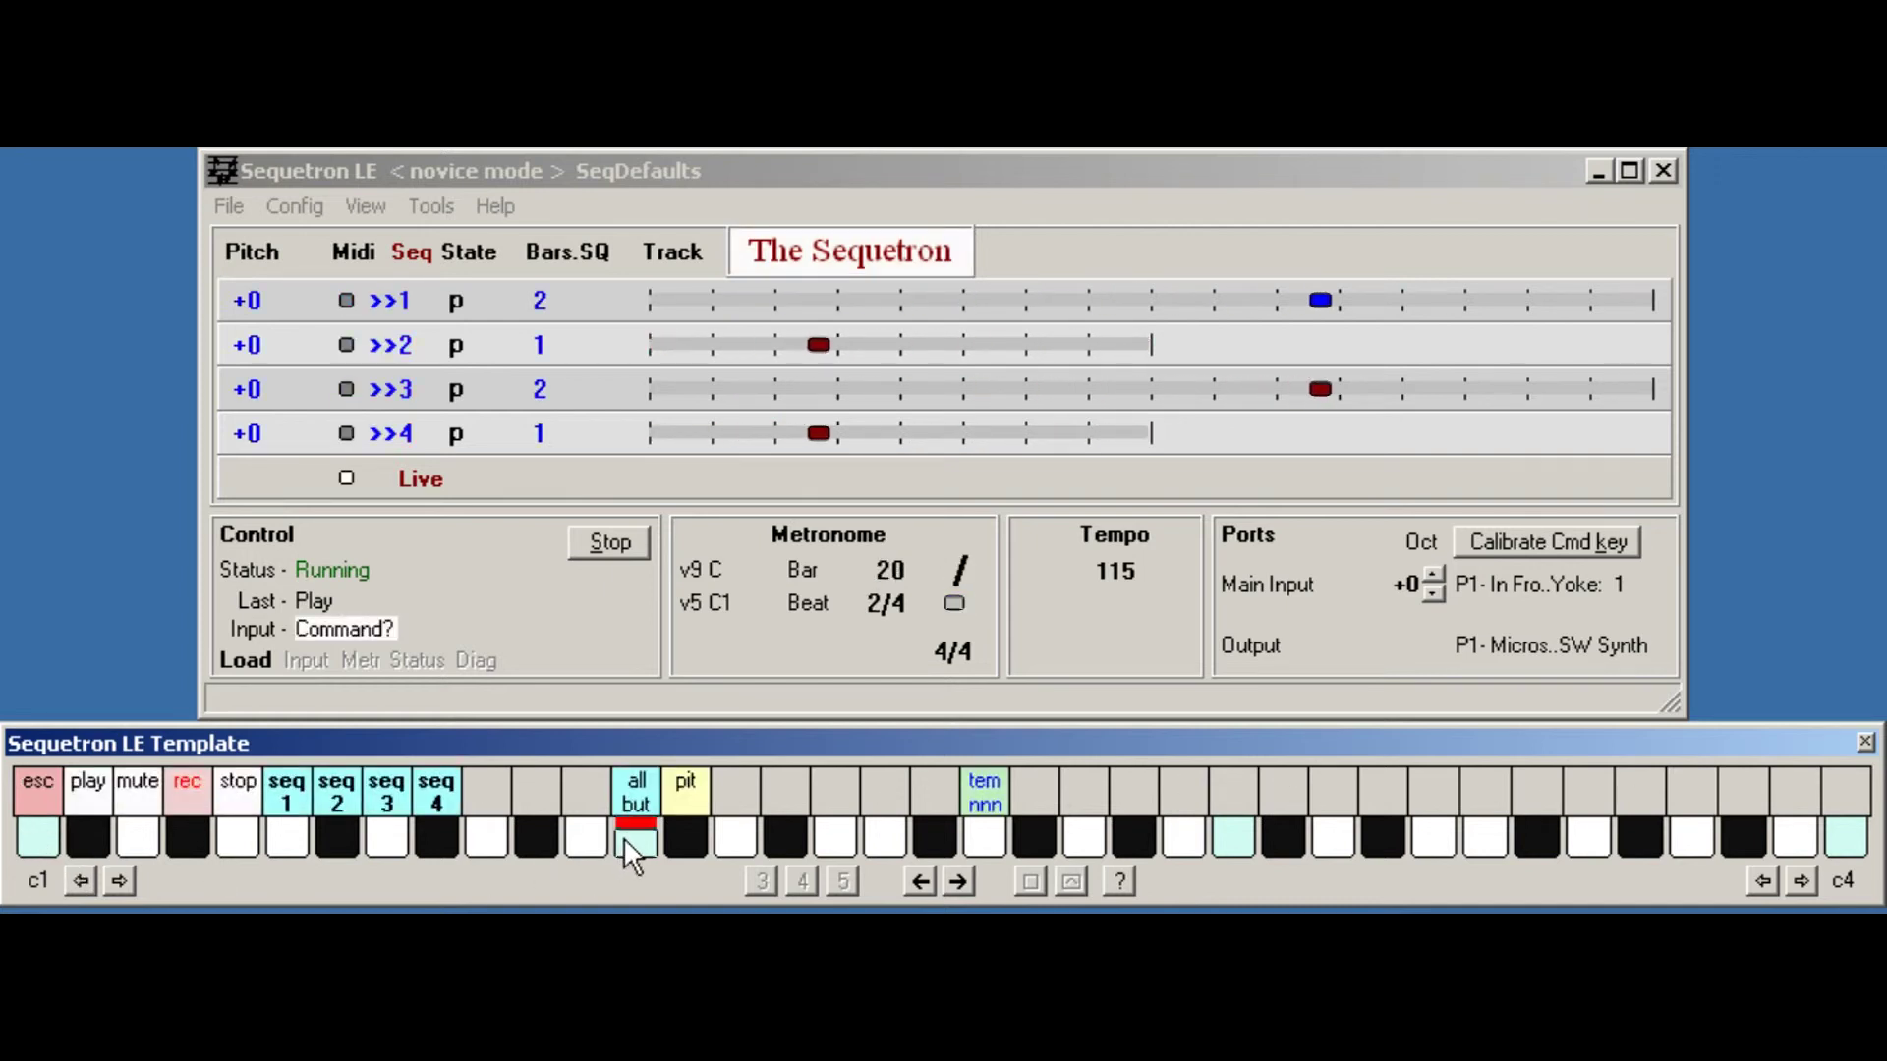
{"action": "left_click", "coordinate": [243, 837]}
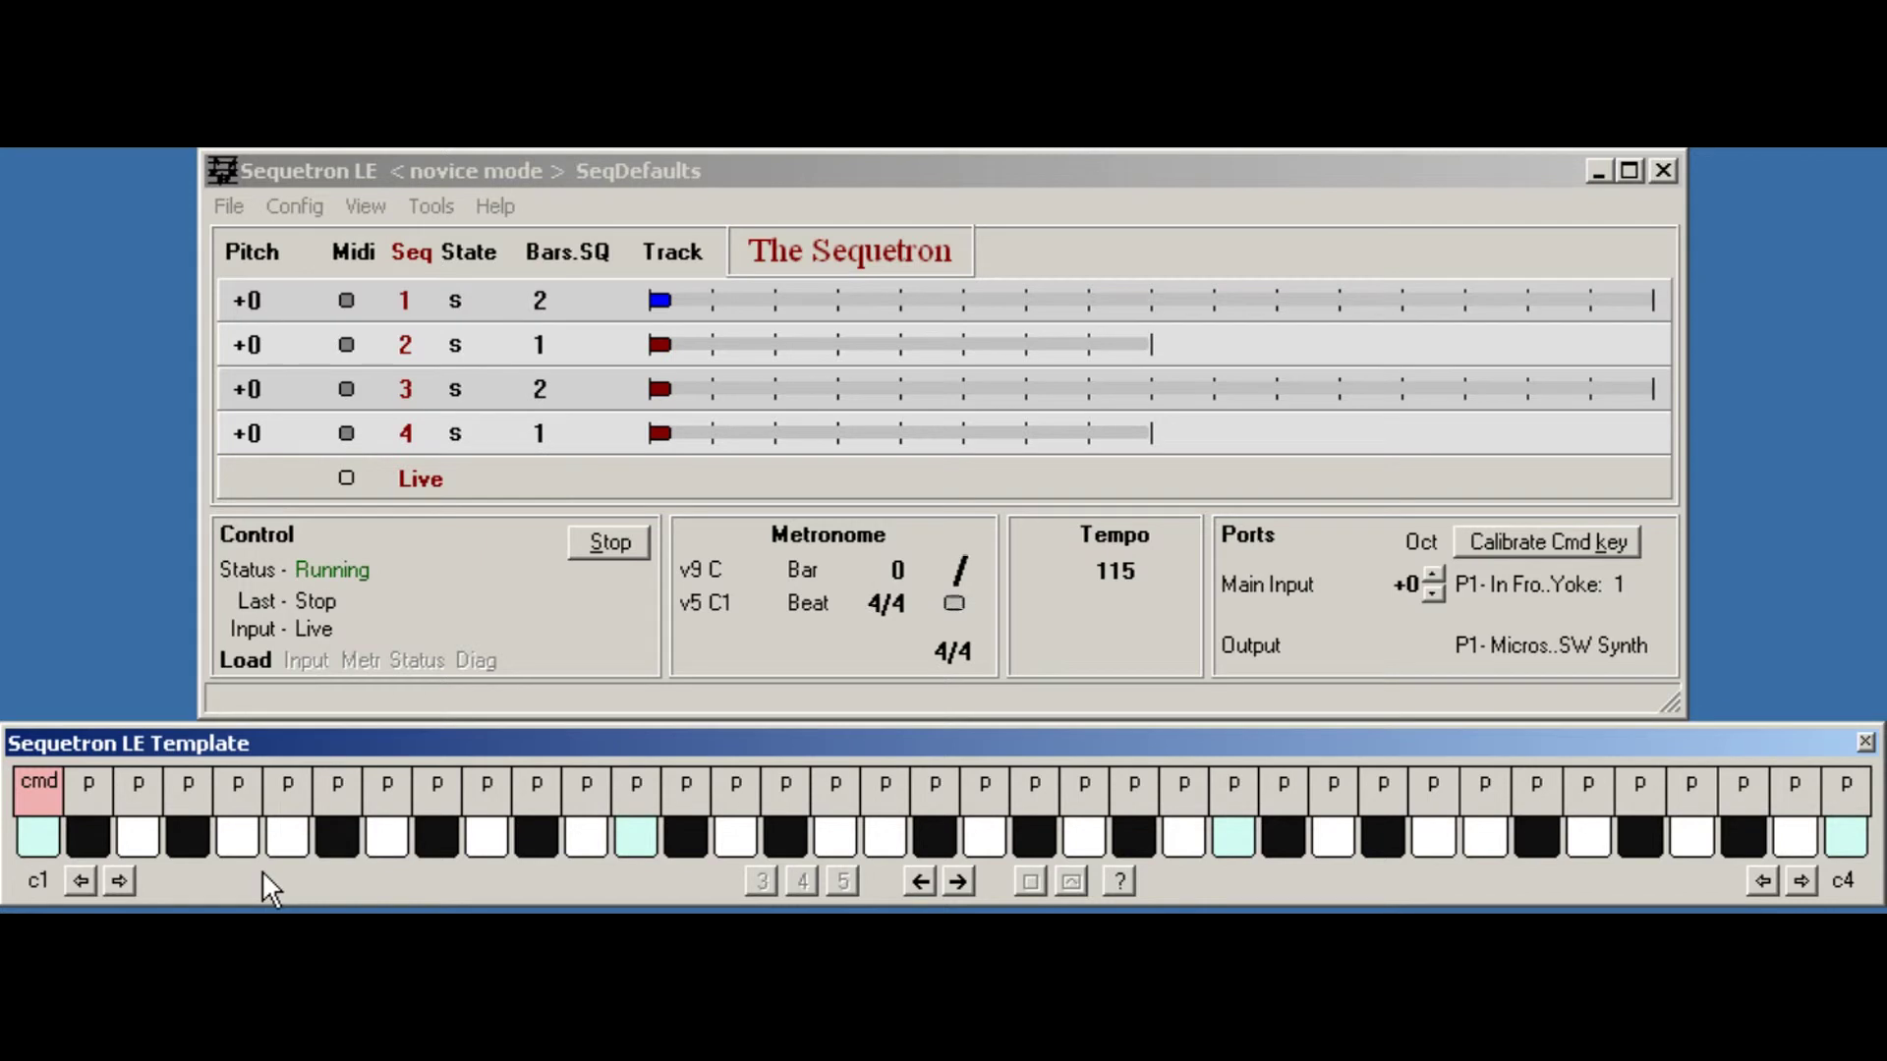
Start sequences 1, 2 and 3 playing one after another at staggered times.
{"action": "left_click", "coordinate": [42, 839]}
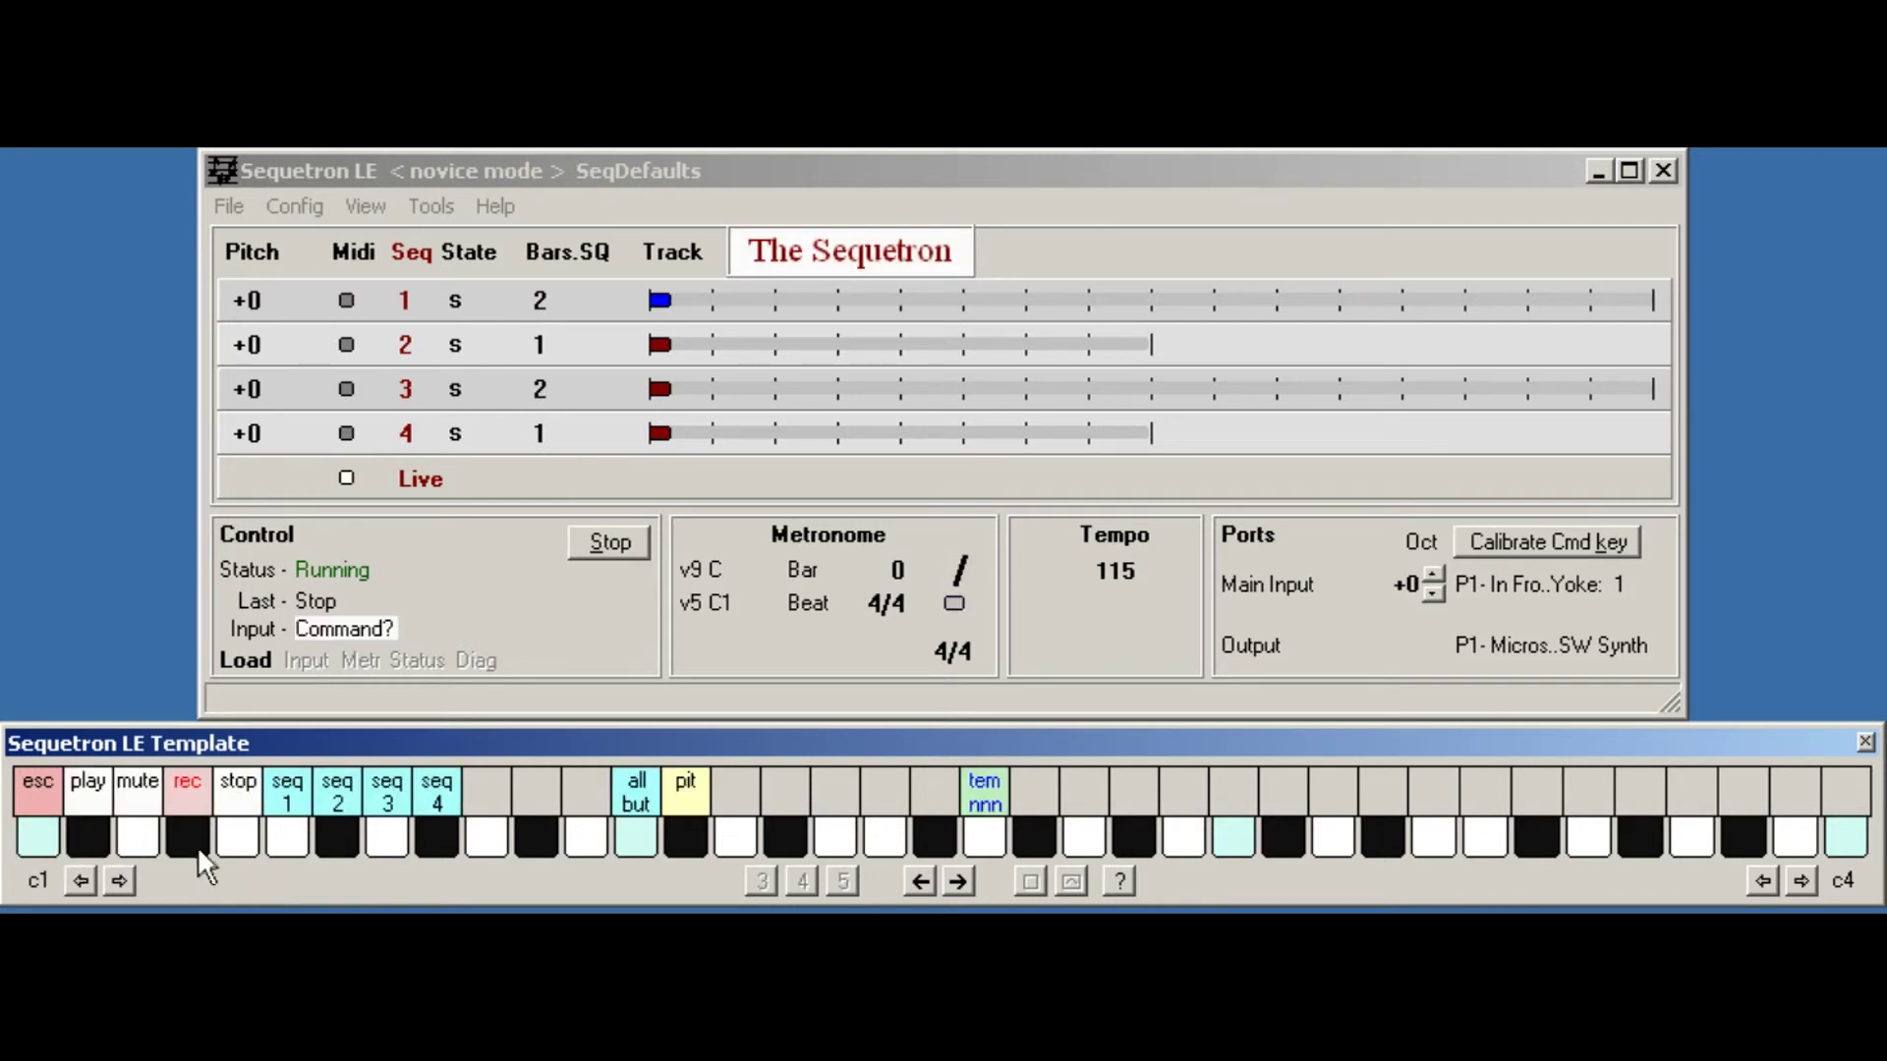
{"action": "left_click", "coordinate": [294, 833]}
{"action": "left_click", "coordinate": [88, 839]}
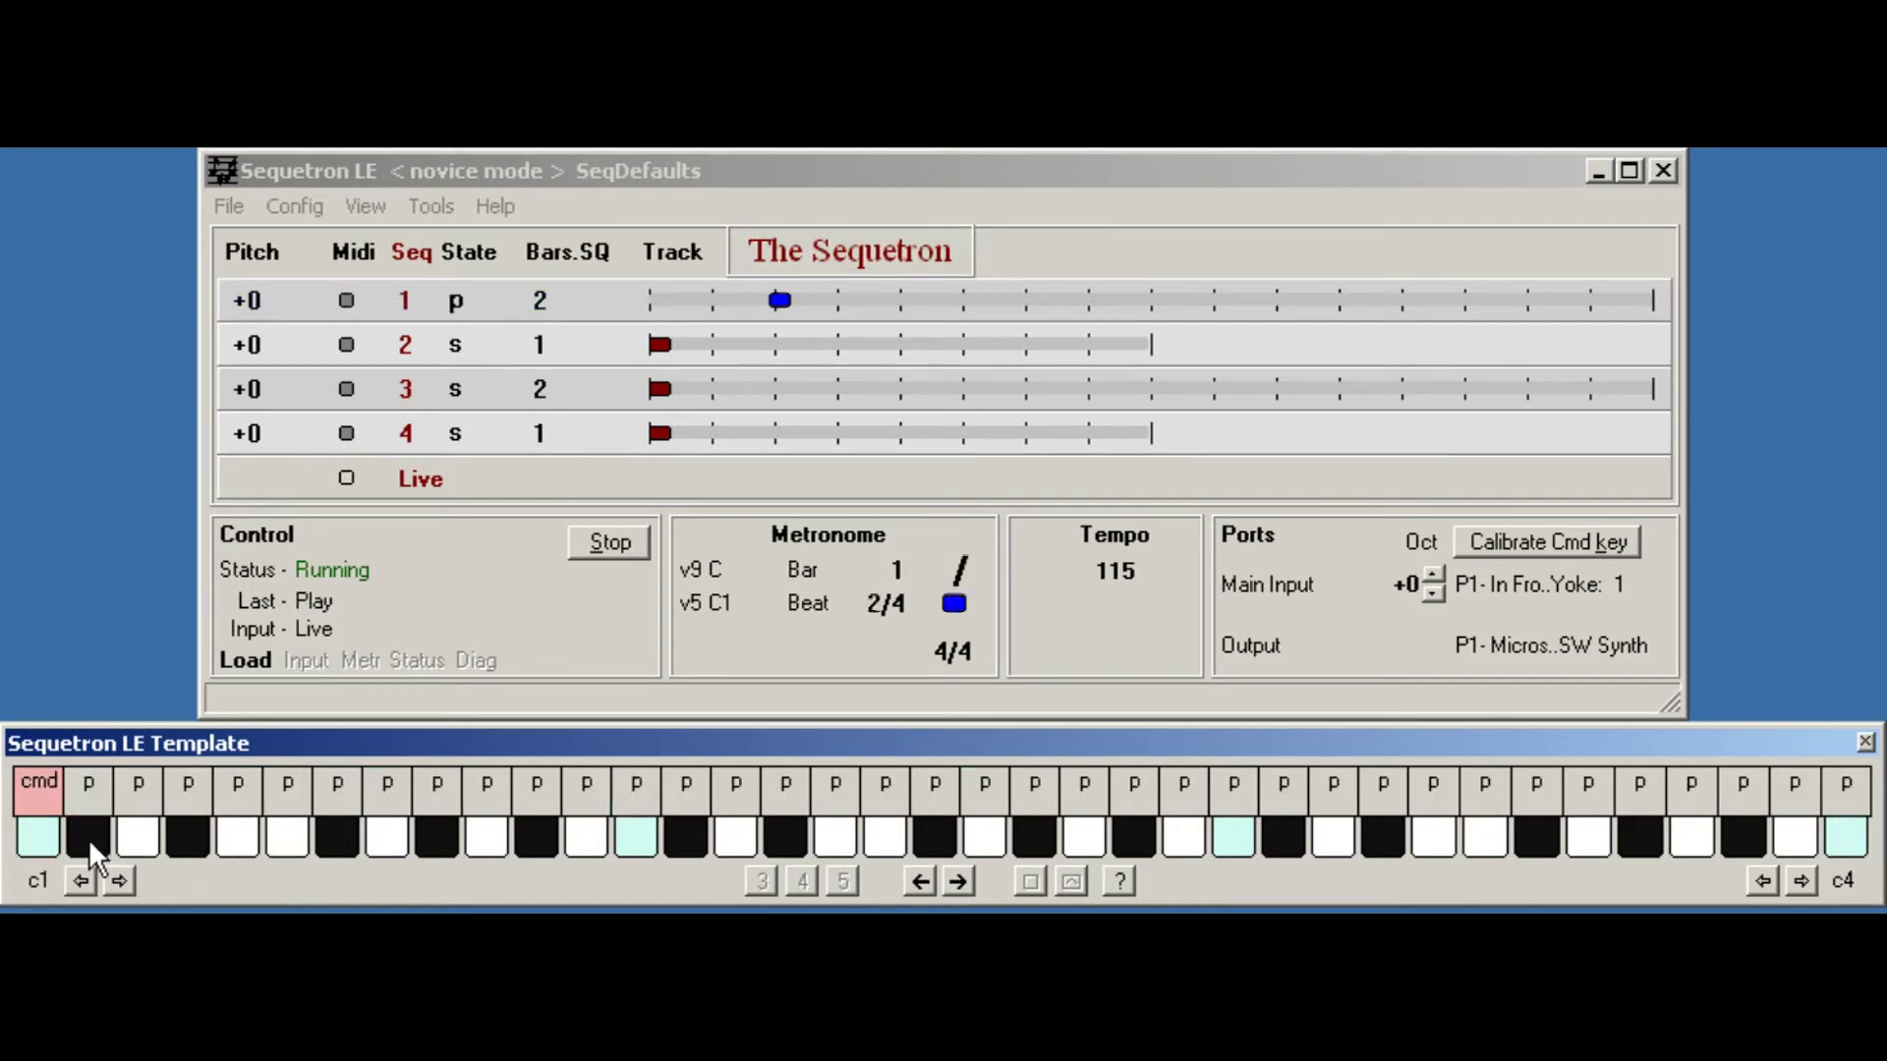
{"action": "left_click", "coordinate": [41, 838]}
{"action": "left_click", "coordinate": [335, 836]}
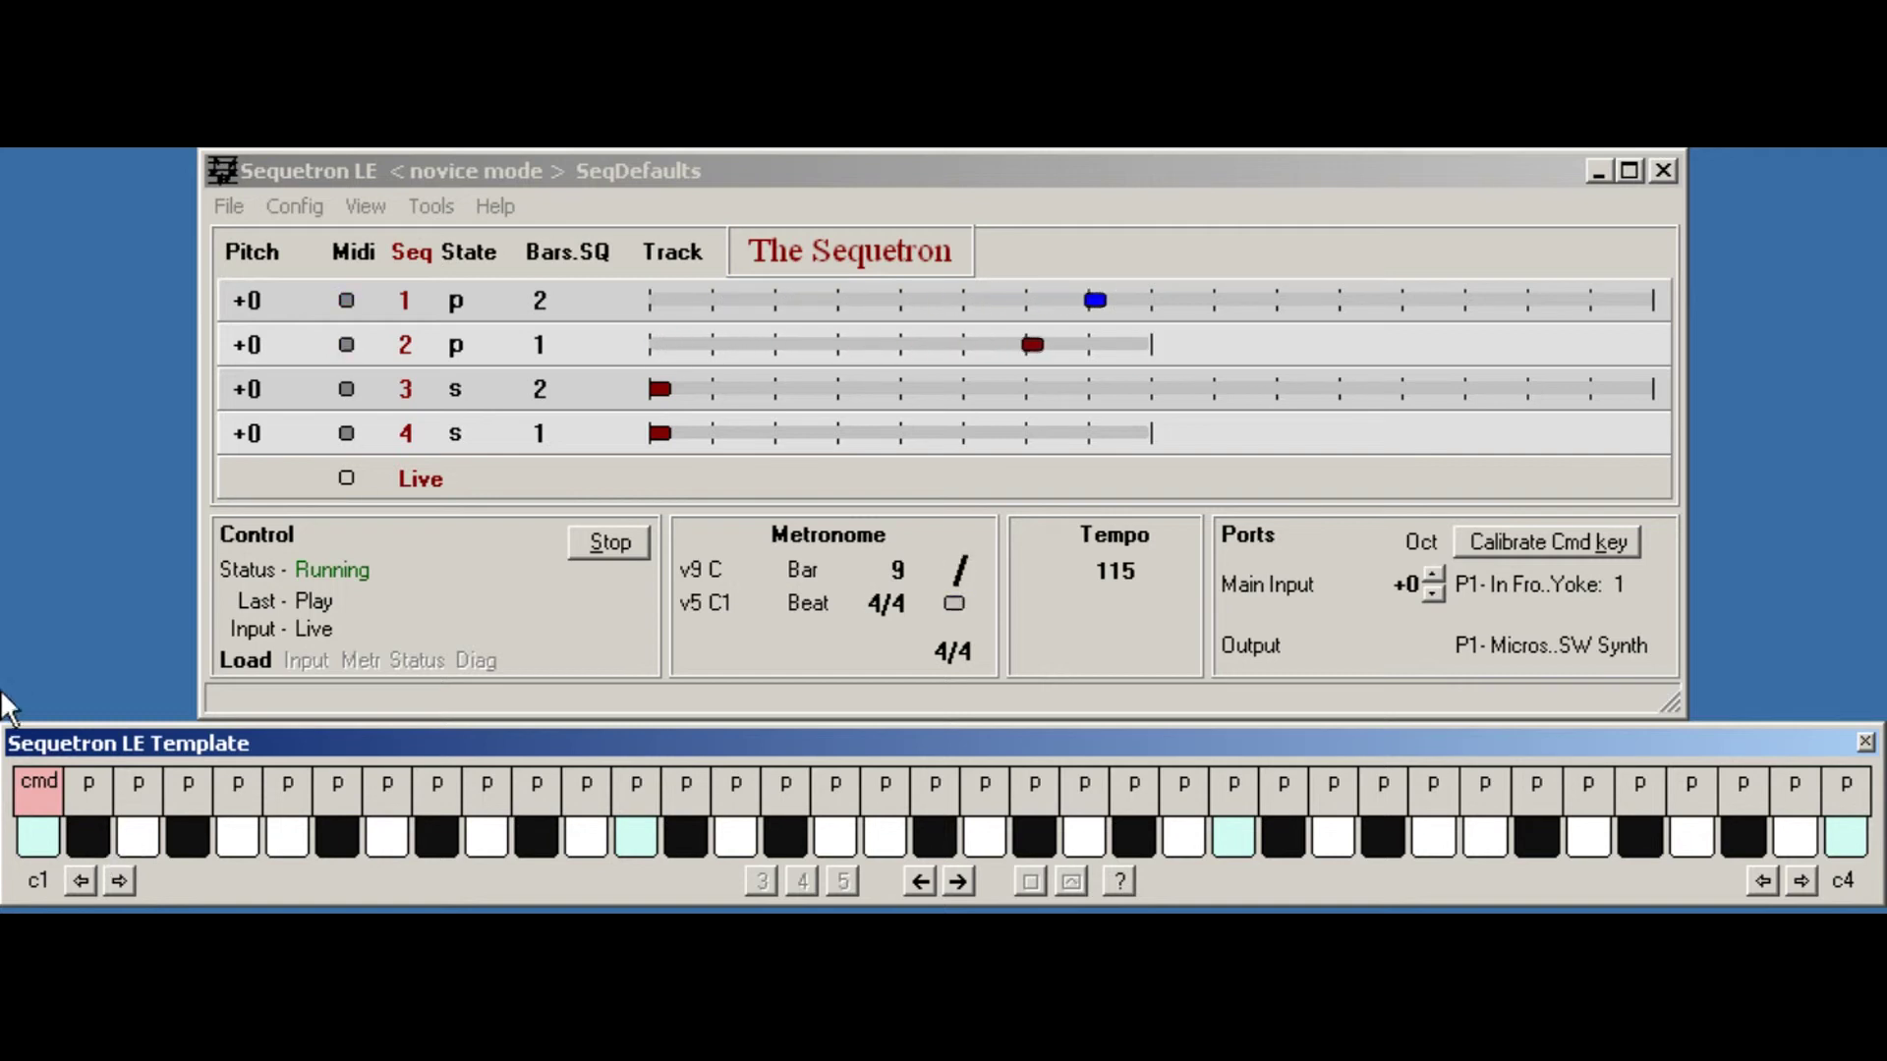
{"action": "left_click", "coordinate": [43, 807]}
{"action": "left_click", "coordinate": [374, 837]}
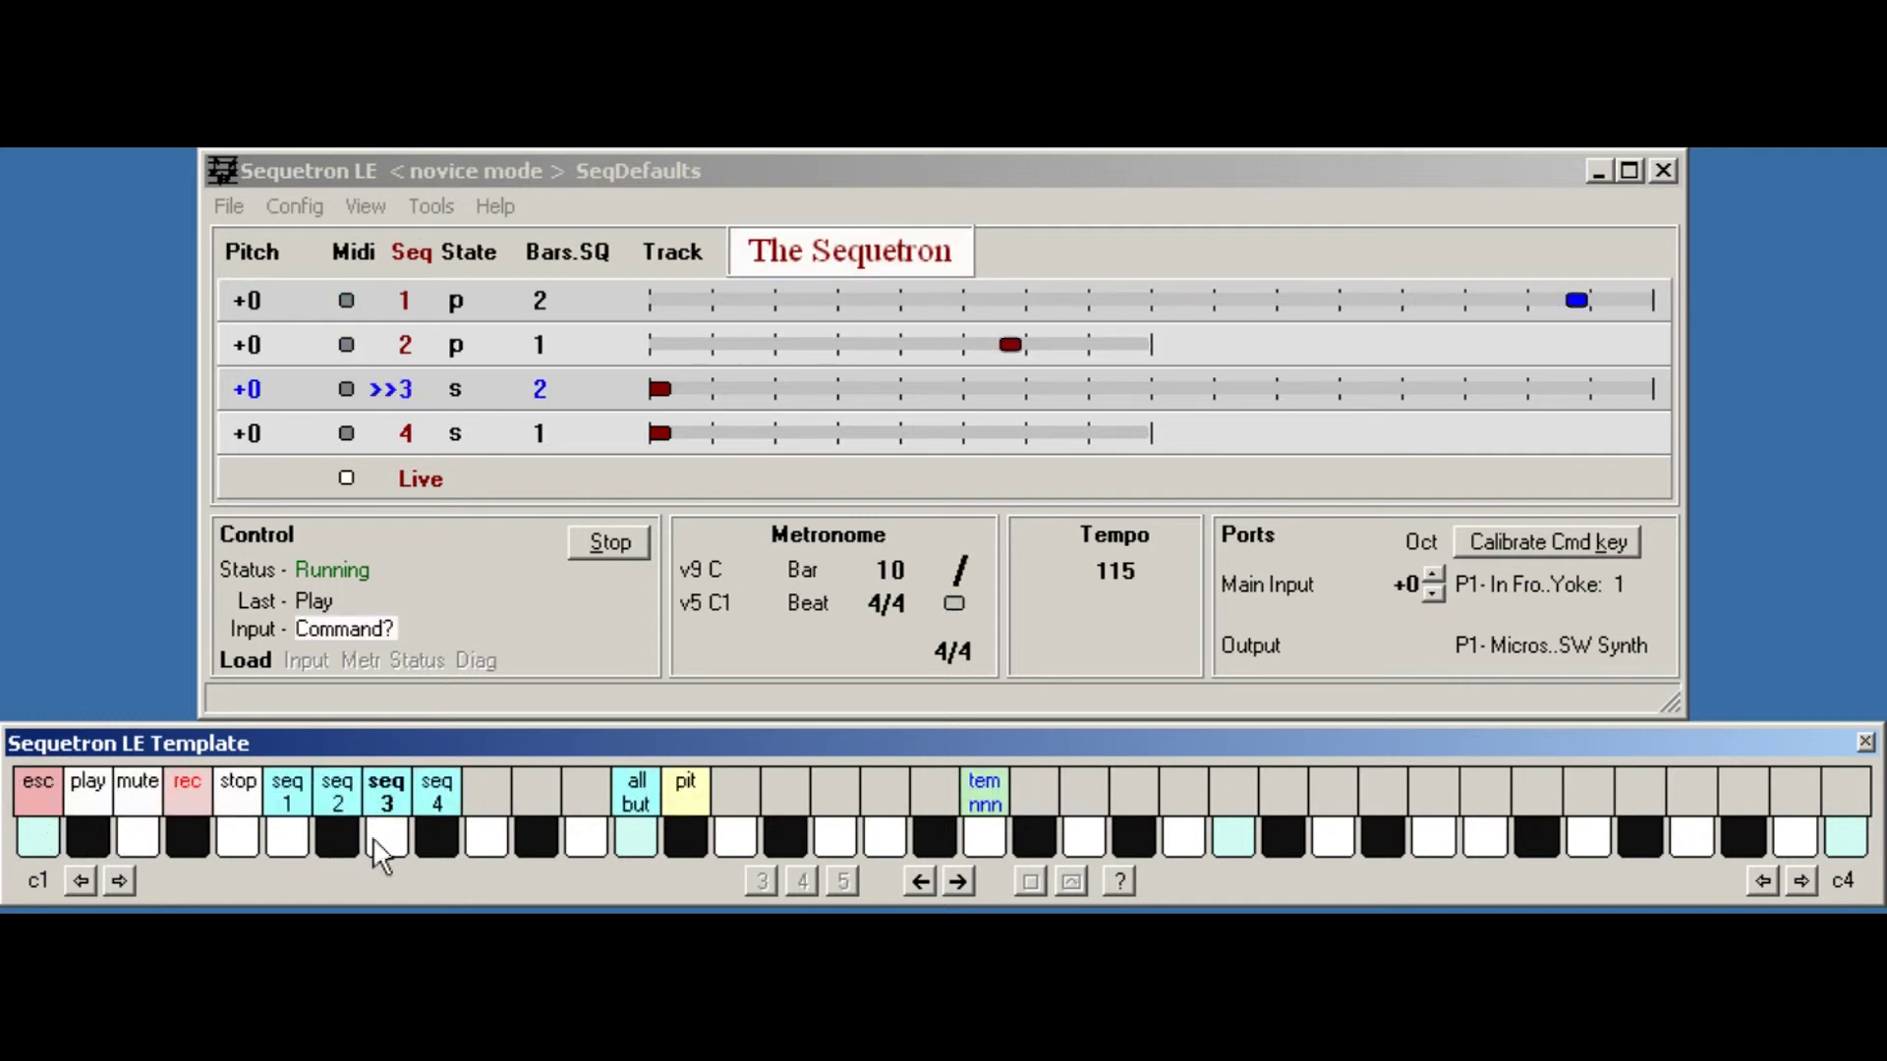
{"action": "left_click", "coordinate": [82, 835]}
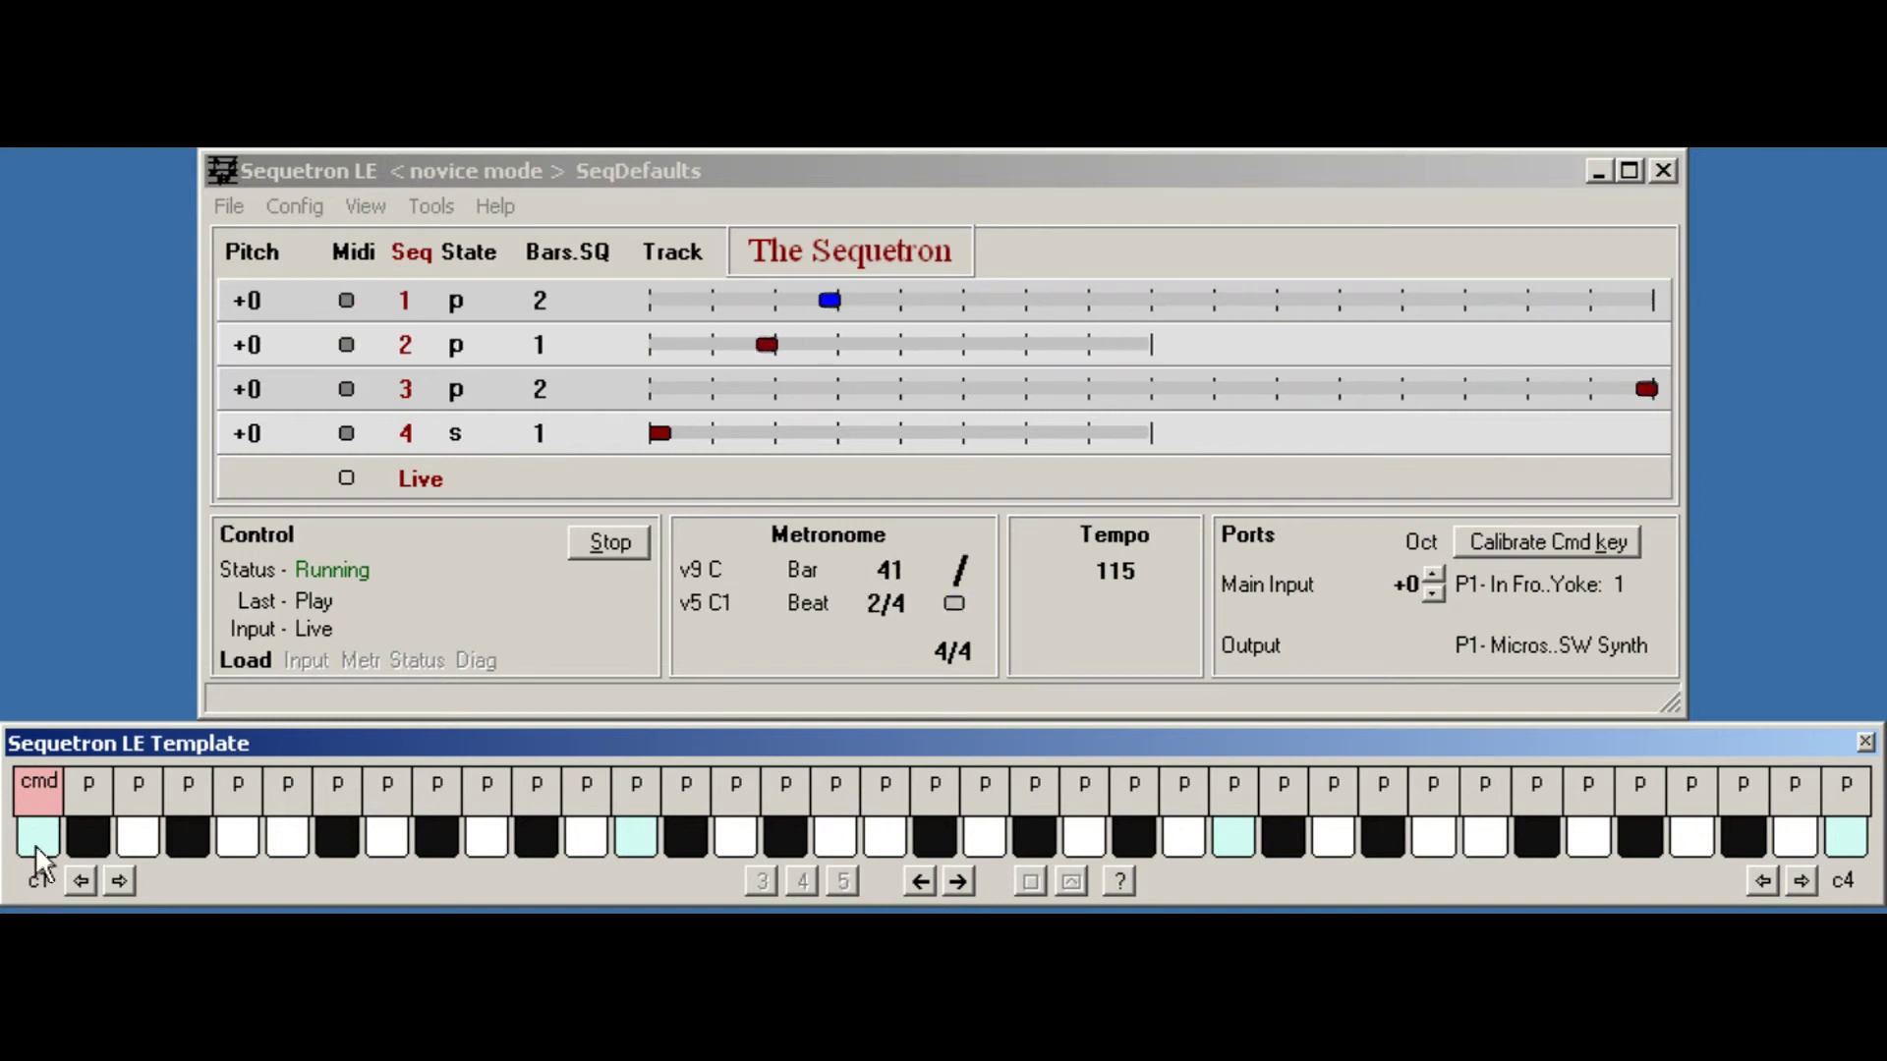
Select sequences 2 and 3 and mute them while sequence 1 keeps playing.
{"action": "left_click", "coordinate": [35, 843]}
{"action": "left_click", "coordinate": [339, 831]}
{"action": "left_click", "coordinate": [391, 844]}
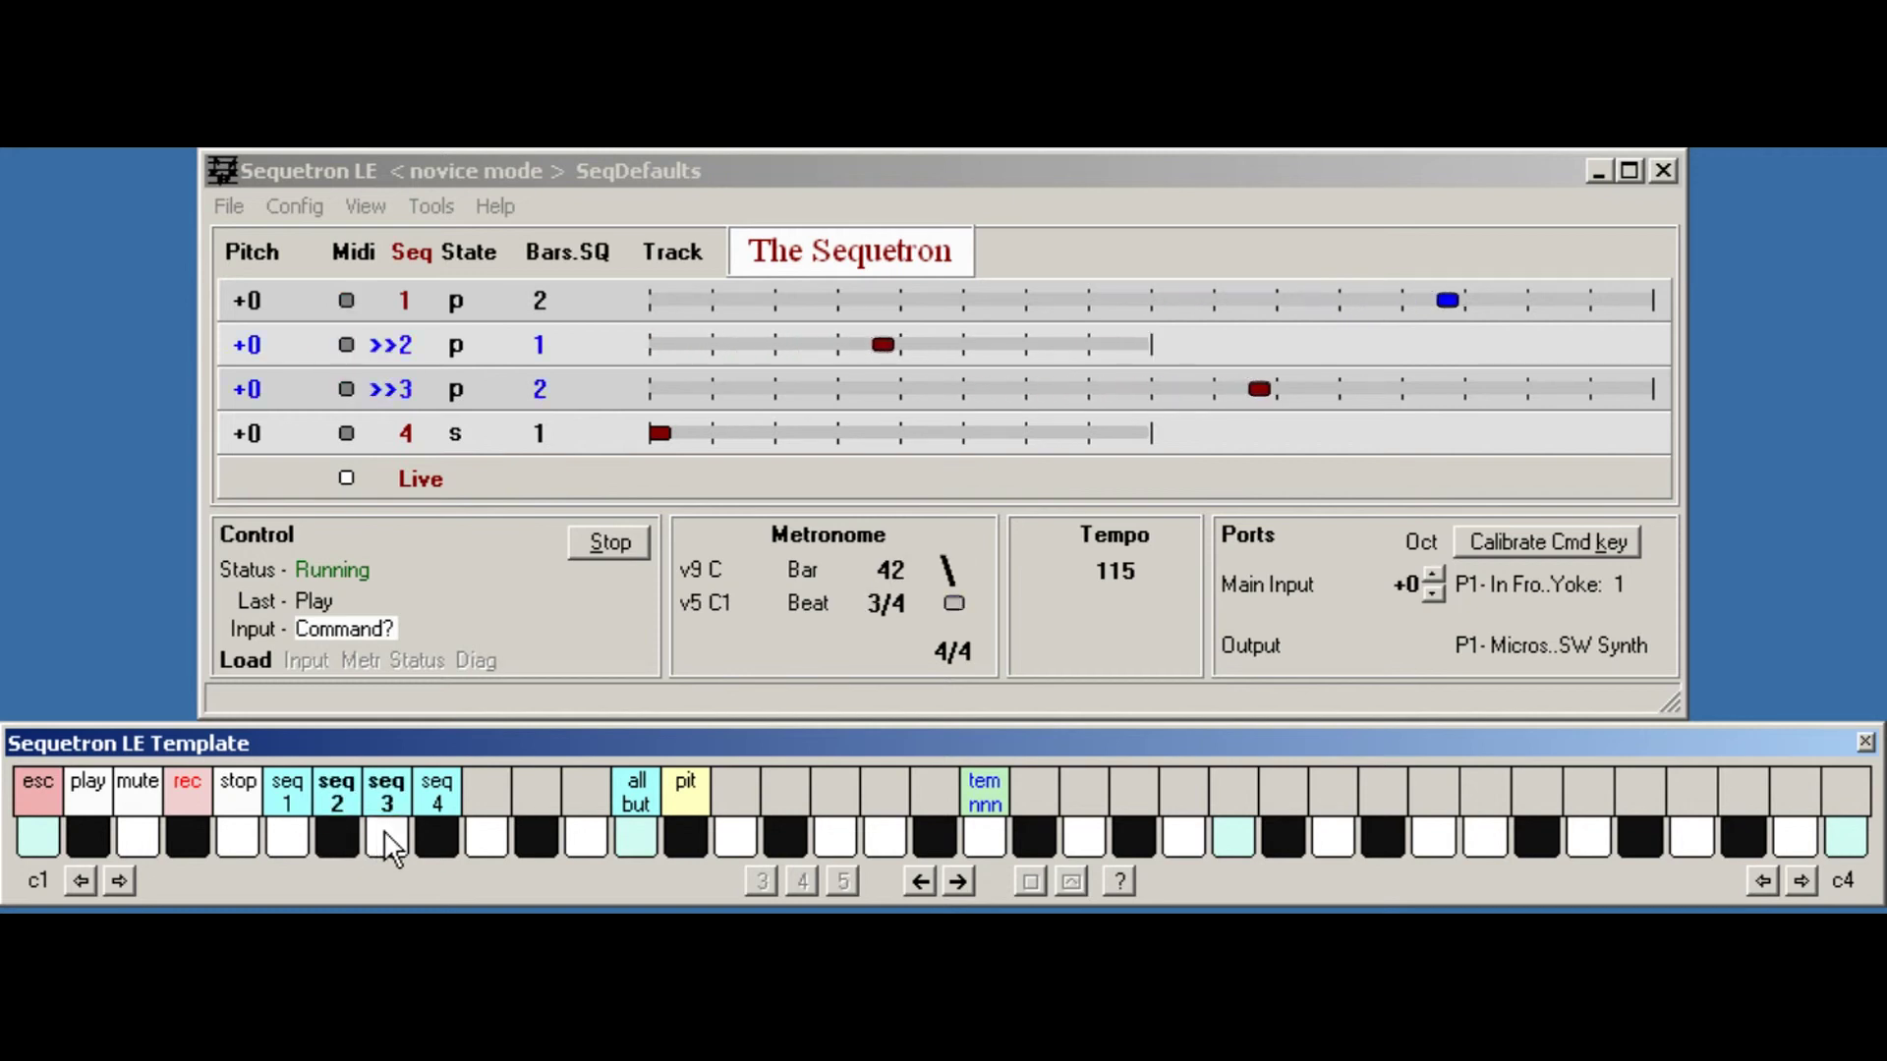
{"action": "left_click", "coordinate": [134, 836]}
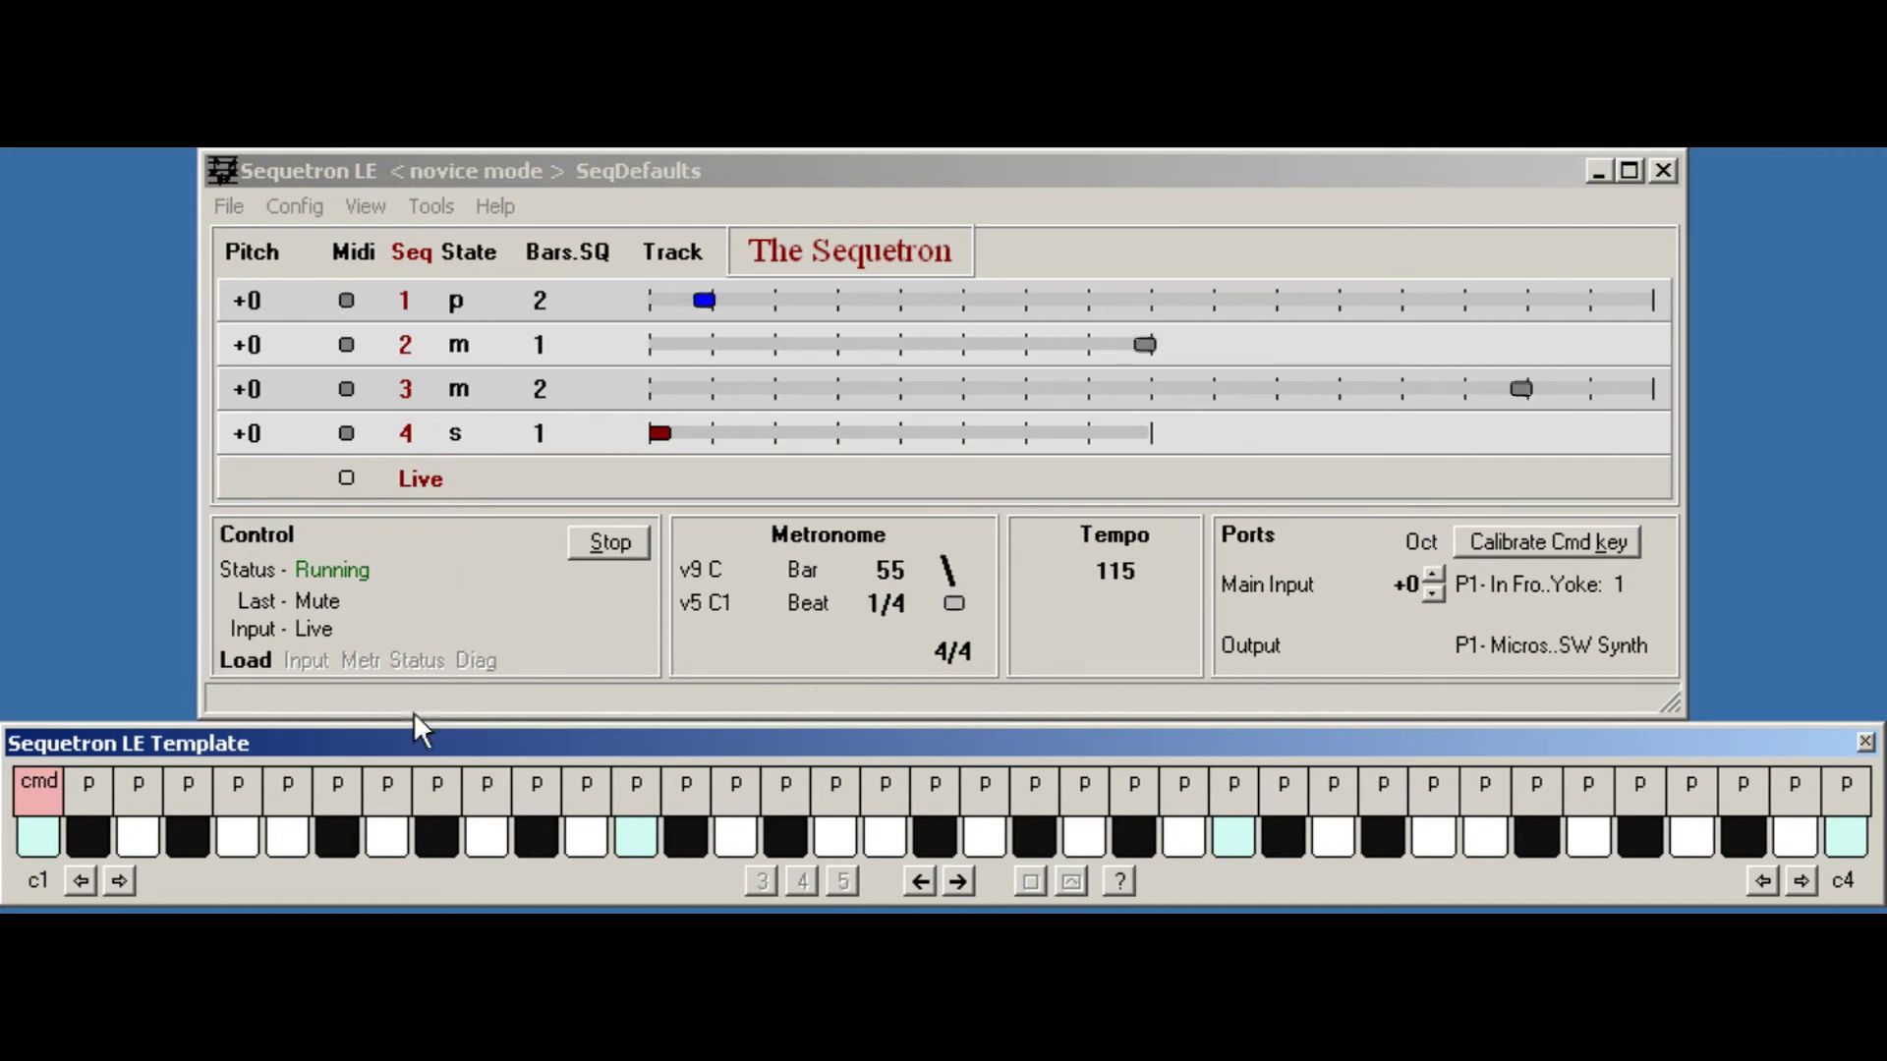
Select the muted sequences 2 and 3 and set them playing again.
{"action": "left_click", "coordinate": [41, 839]}
{"action": "left_click", "coordinate": [337, 831]}
{"action": "left_click", "coordinate": [383, 842]}
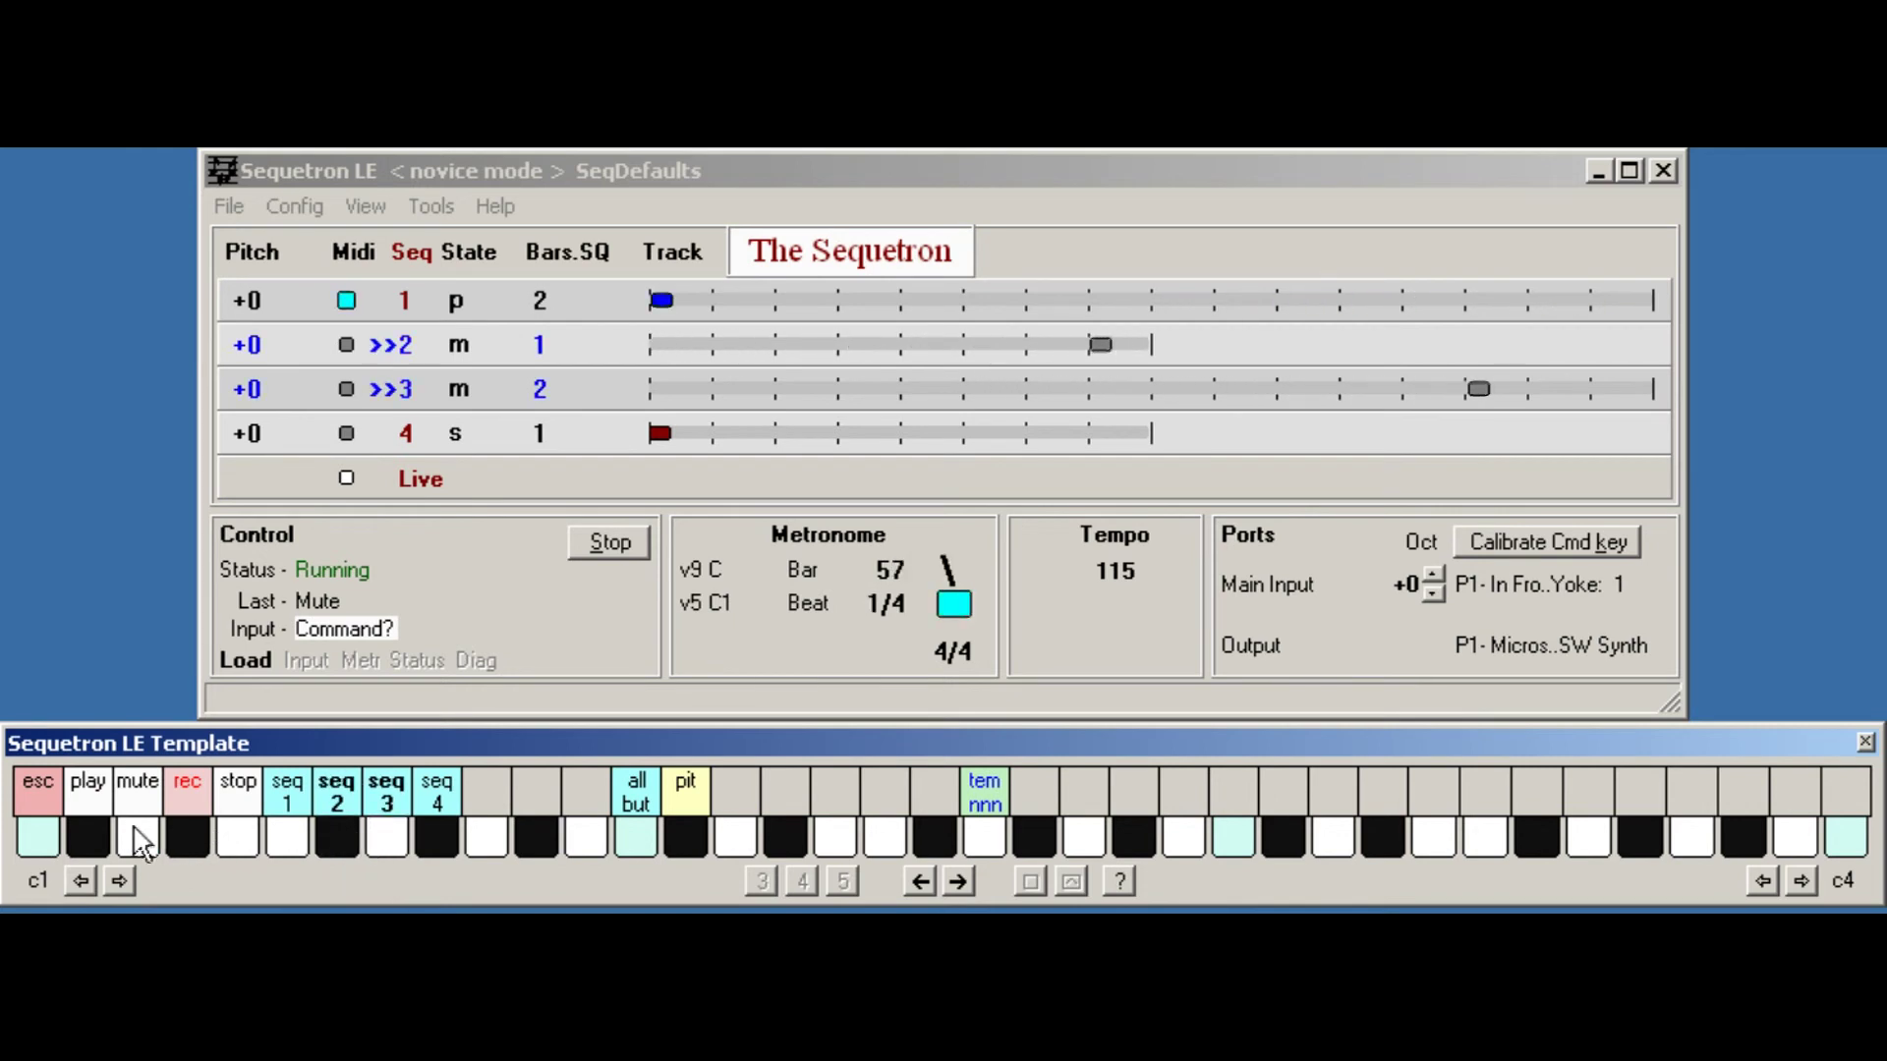
{"action": "left_click", "coordinate": [91, 830]}
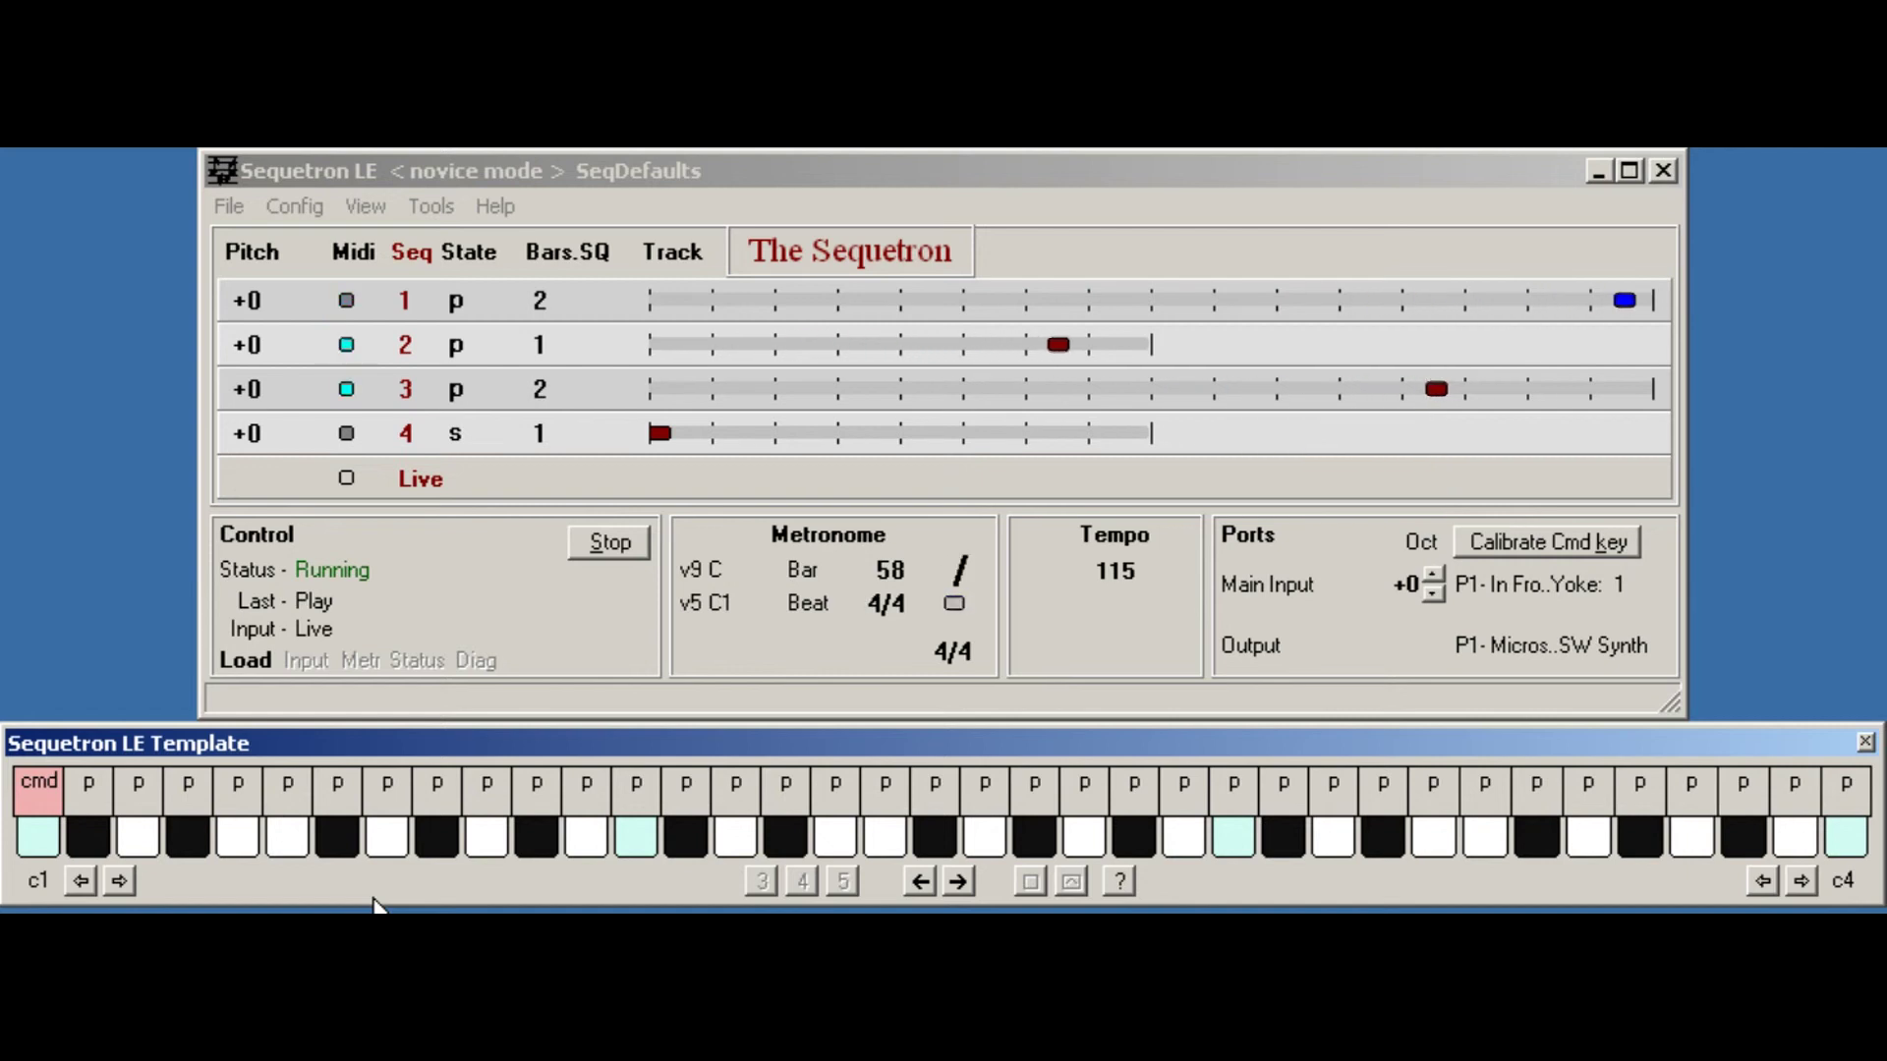
Stop all sequences with the all-but command, and leave command input with escape.
{"action": "left_click", "coordinate": [31, 833]}
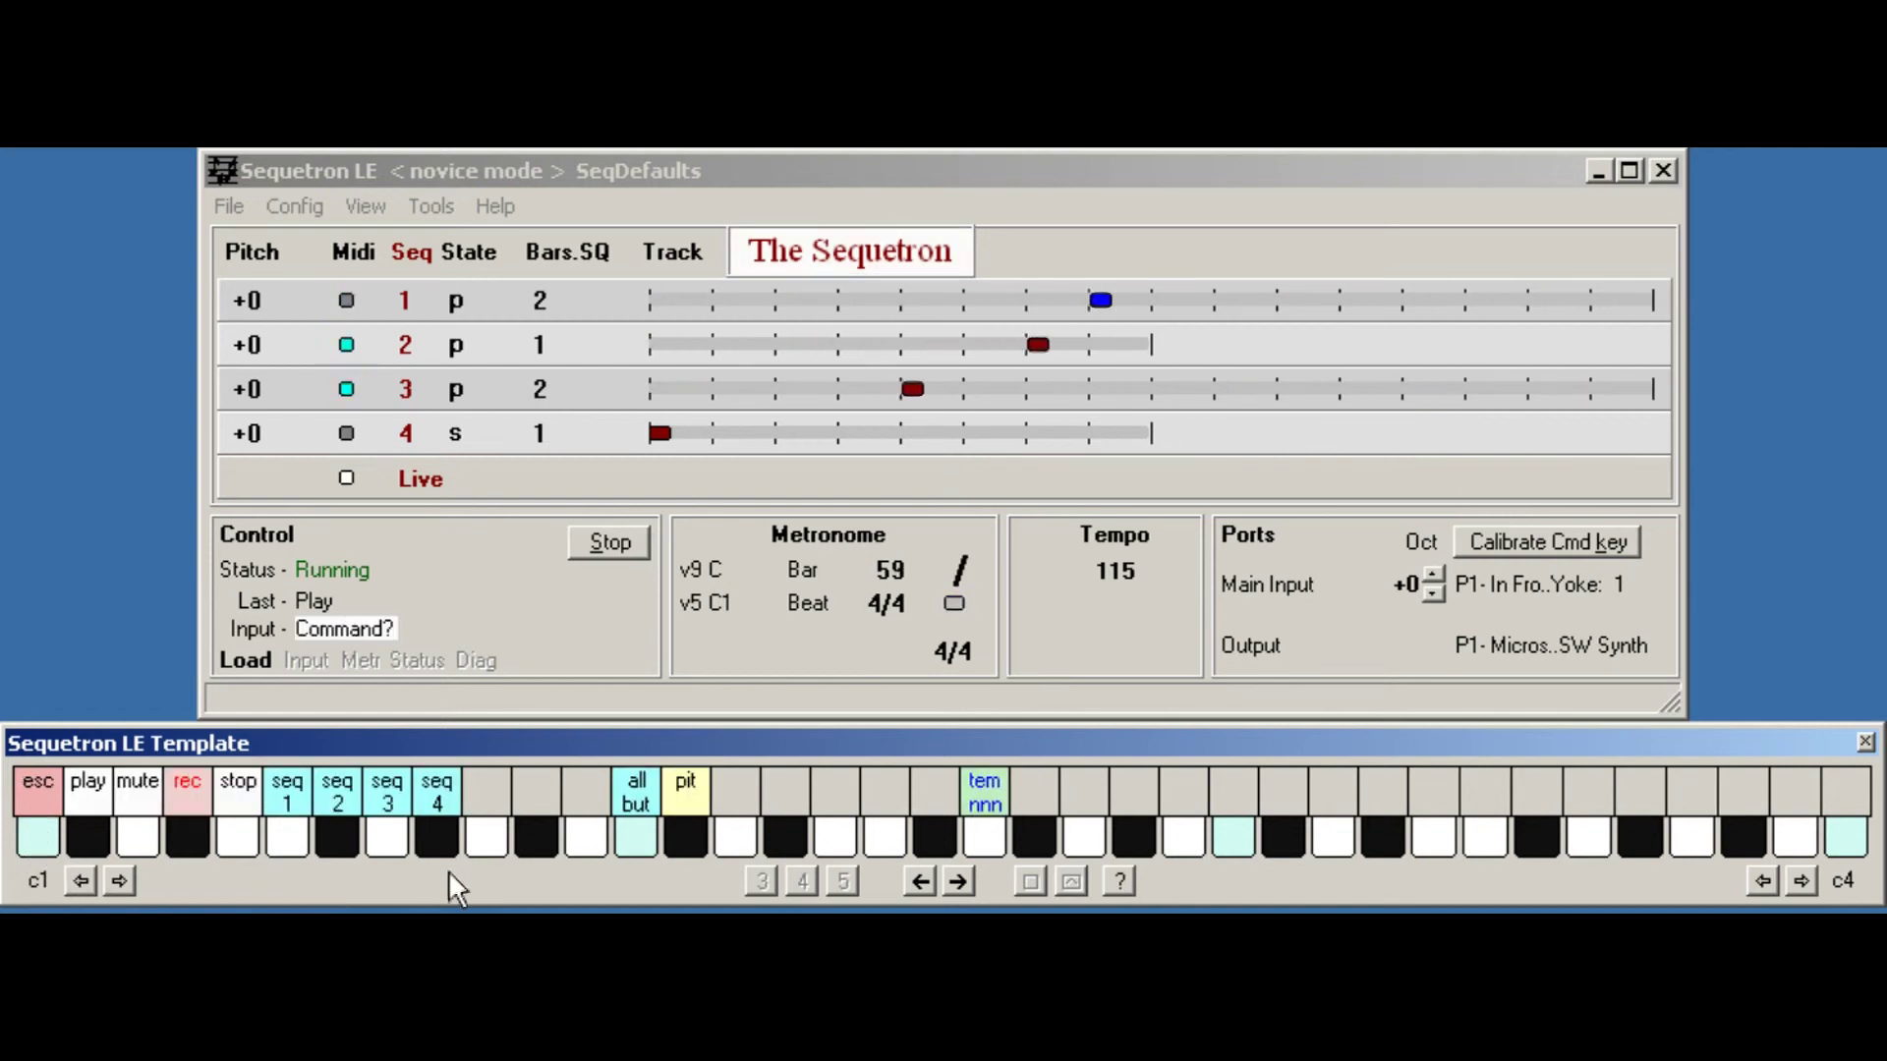
{"action": "left_click", "coordinate": [629, 835]}
{"action": "left_click", "coordinate": [240, 838]}
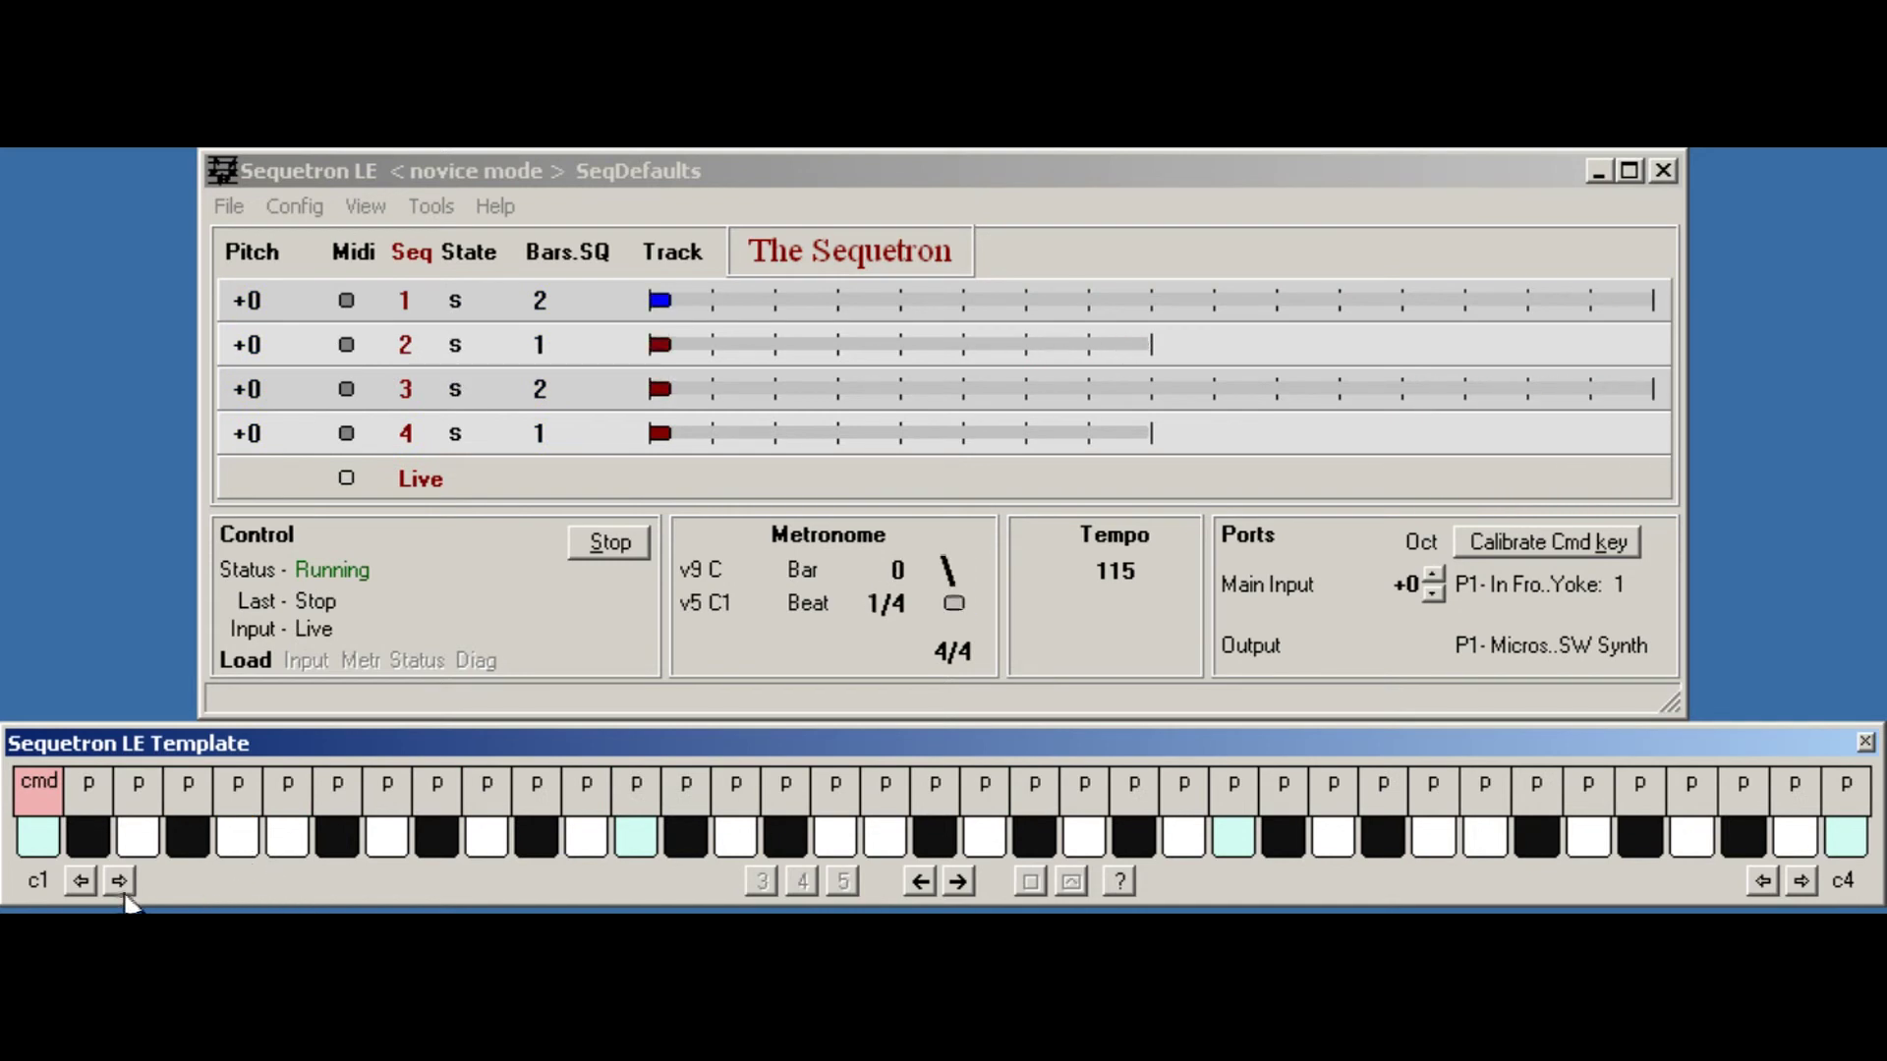
{"action": "left_click", "coordinate": [45, 841]}
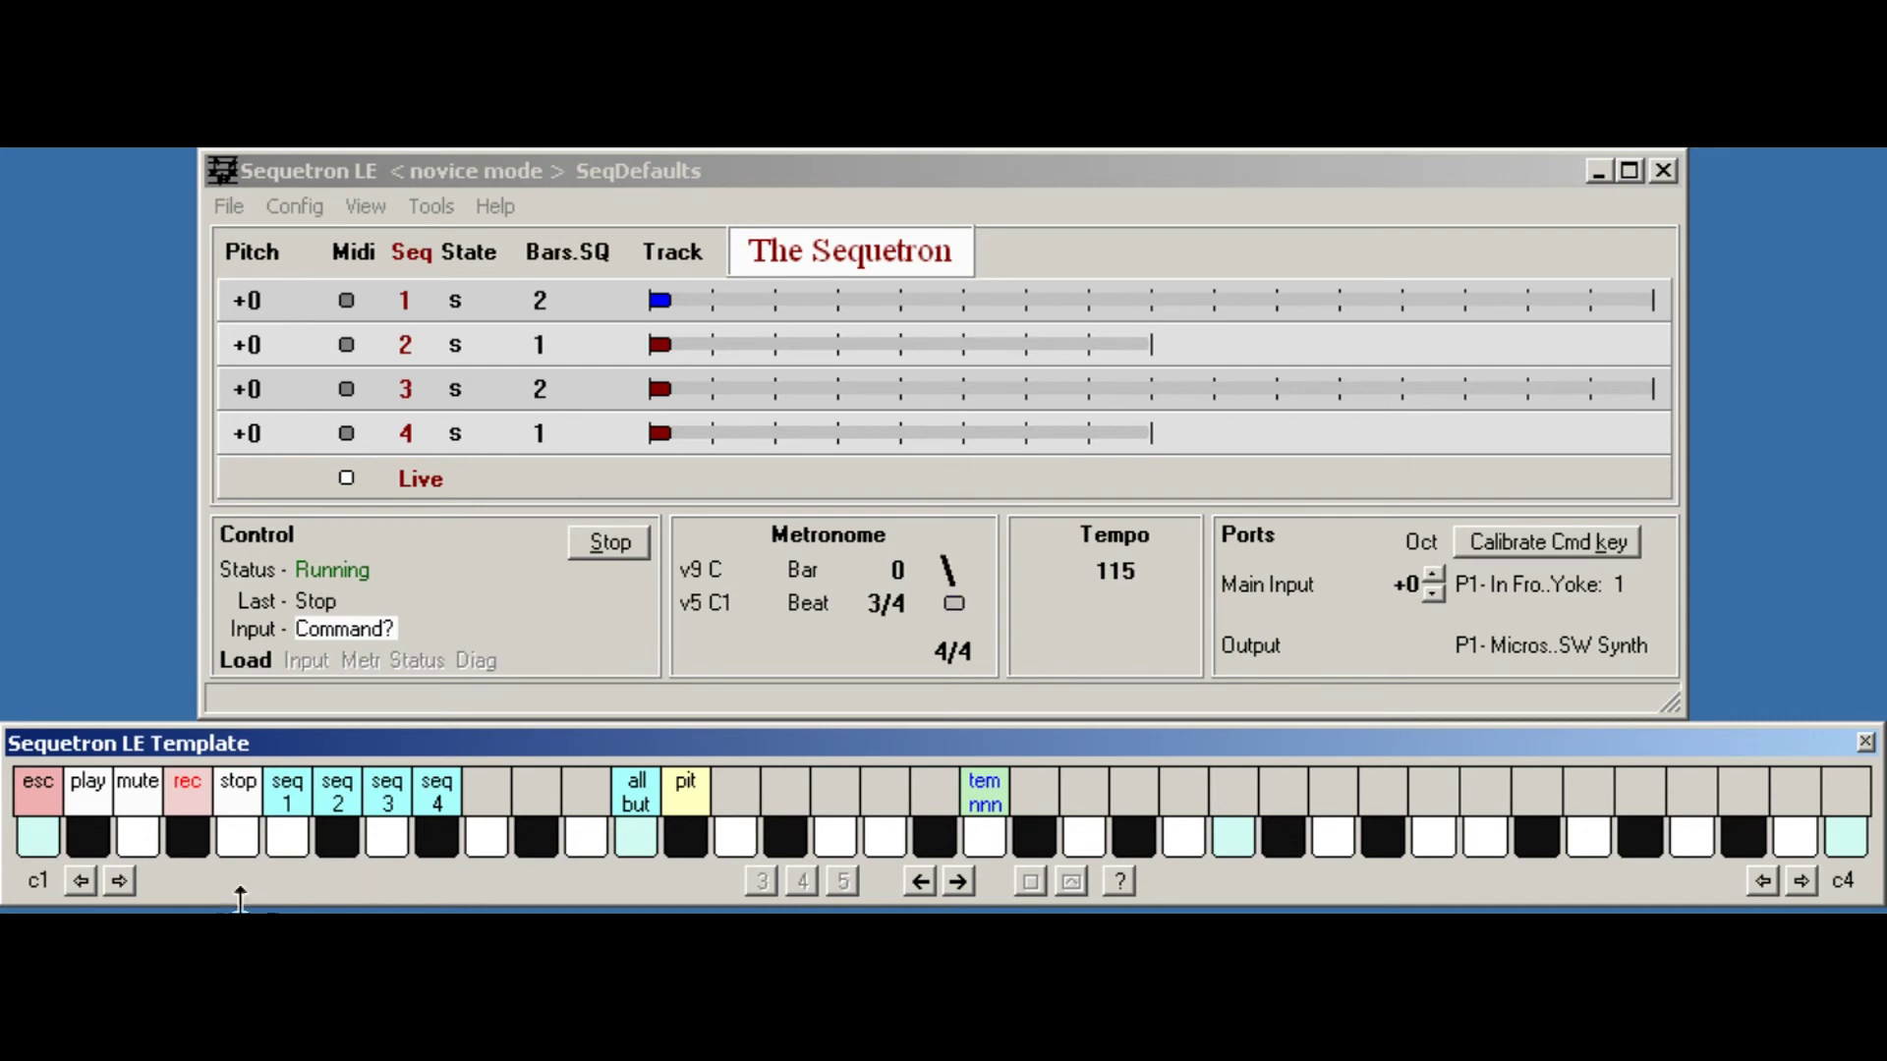
{"action": "left_click", "coordinate": [46, 851]}
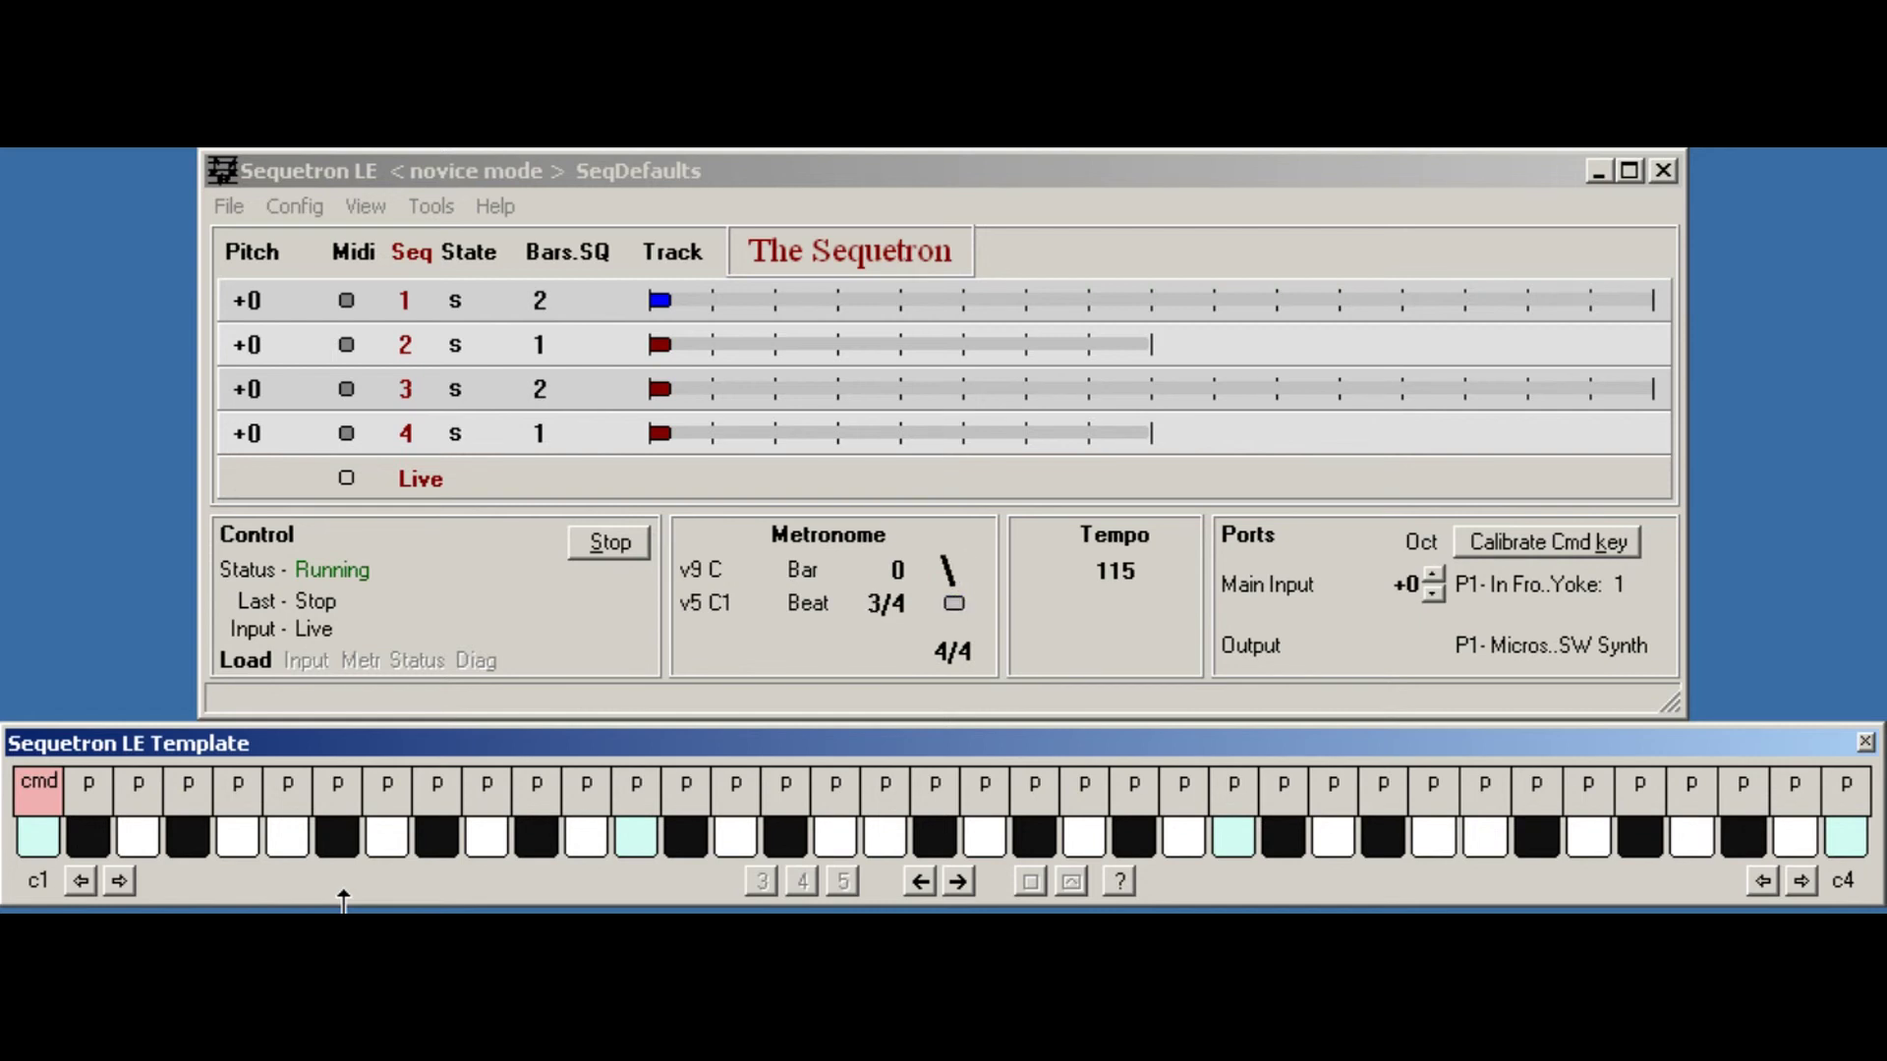
Stop MIDI processing to return to config mode, and turn off novice mode to restore full operation.
{"action": "left_click", "coordinate": [591, 542]}
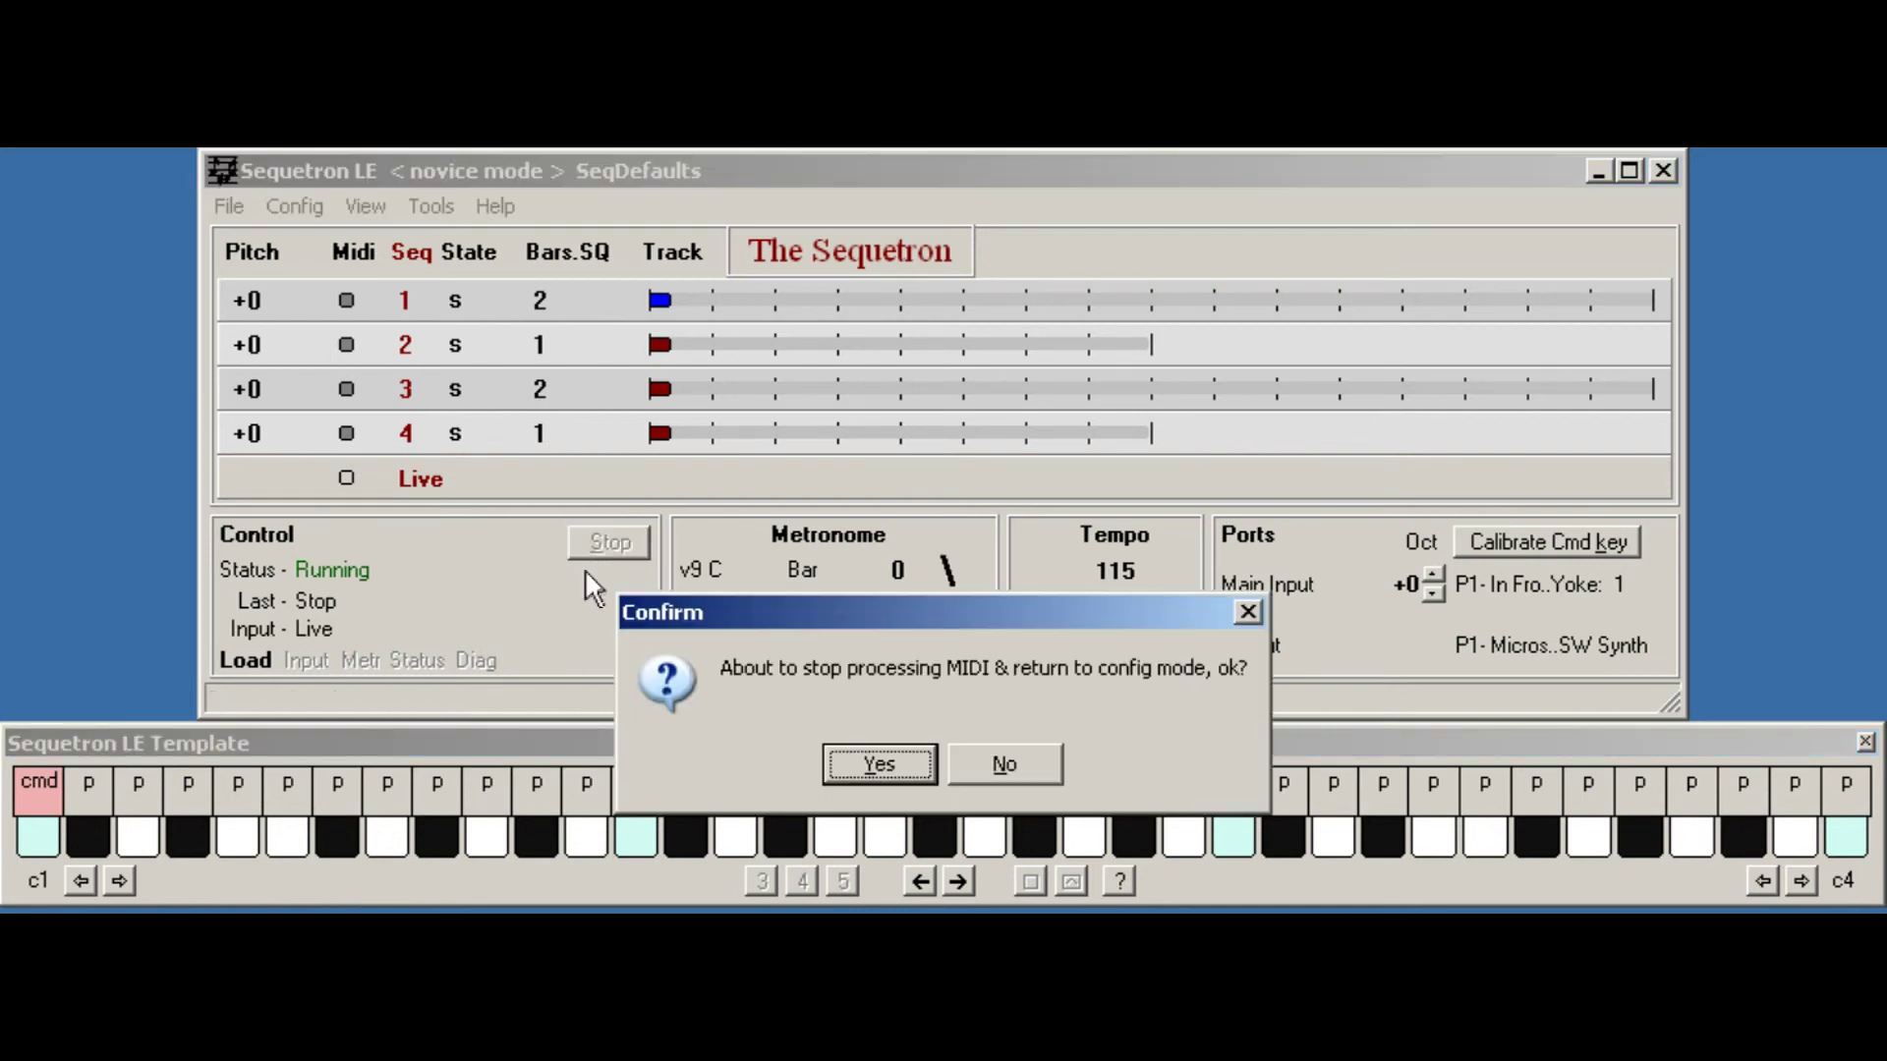
{"action": "left_click", "coordinate": [913, 753]}
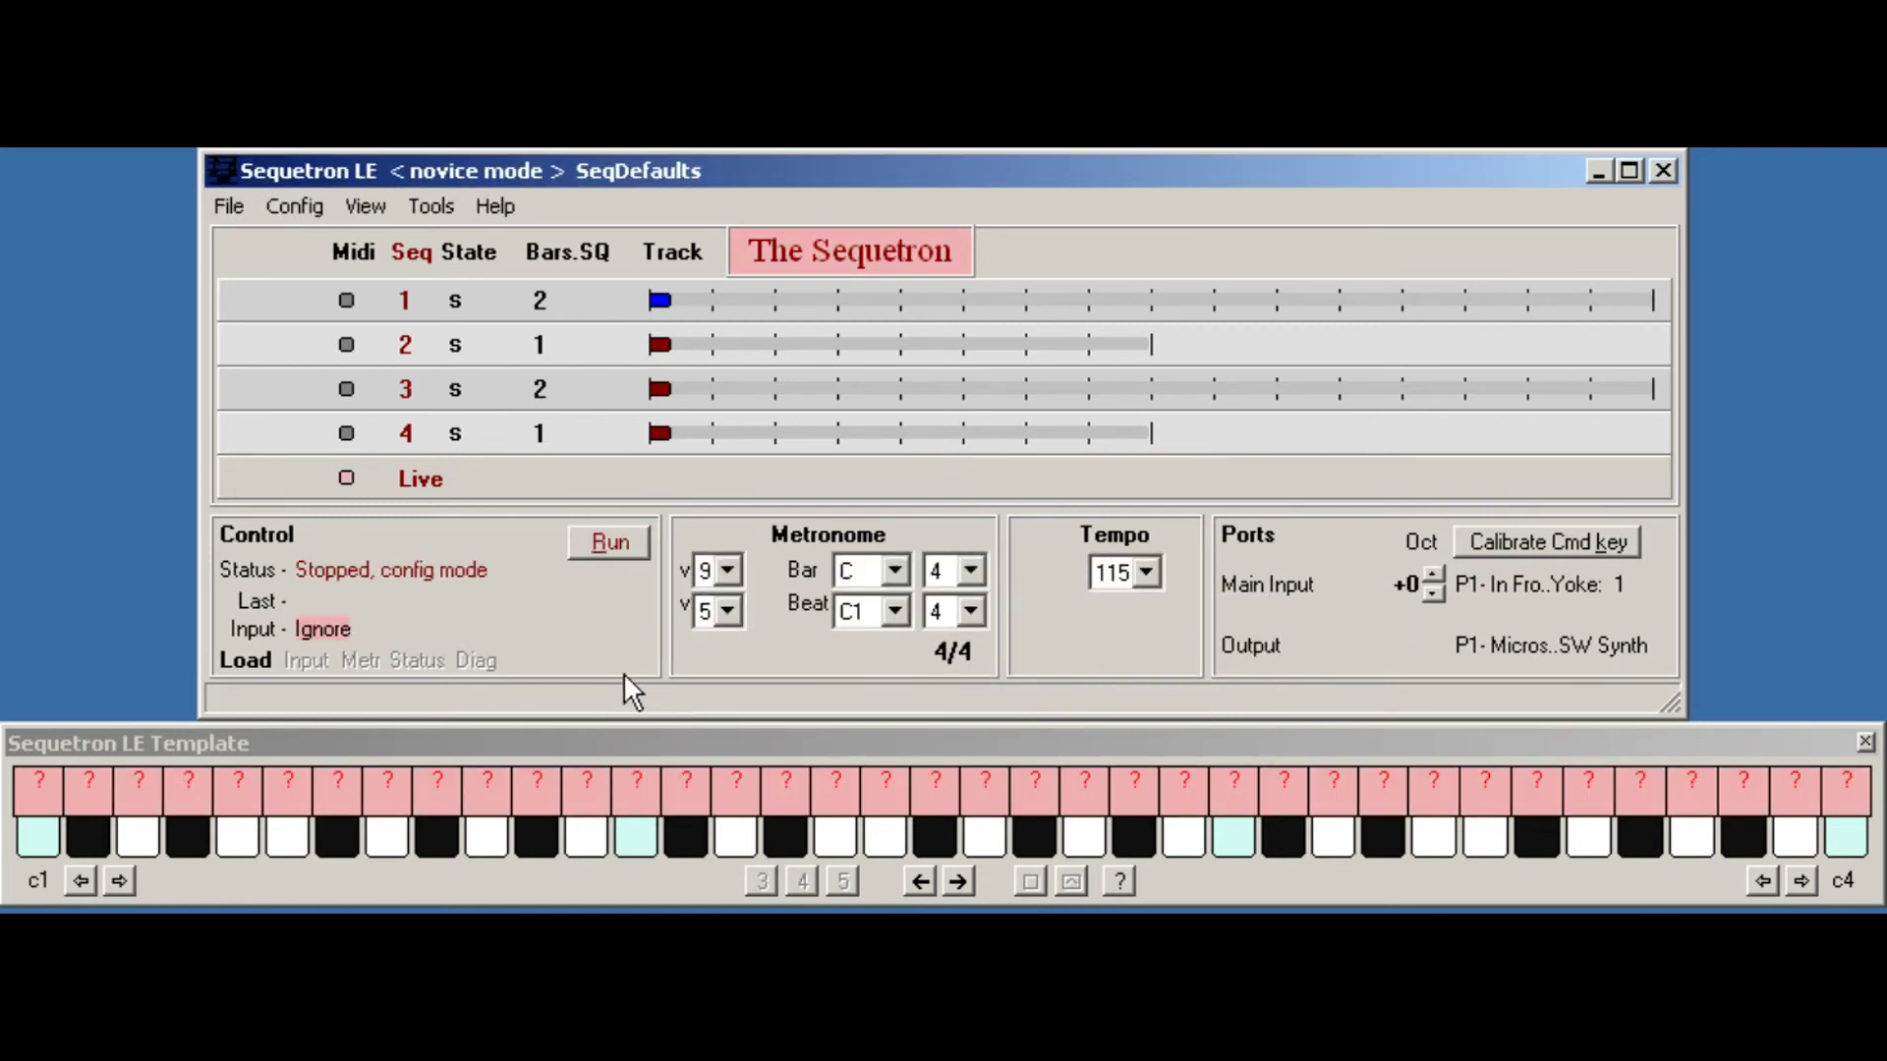
{"action": "left_click", "coordinate": [284, 207]}
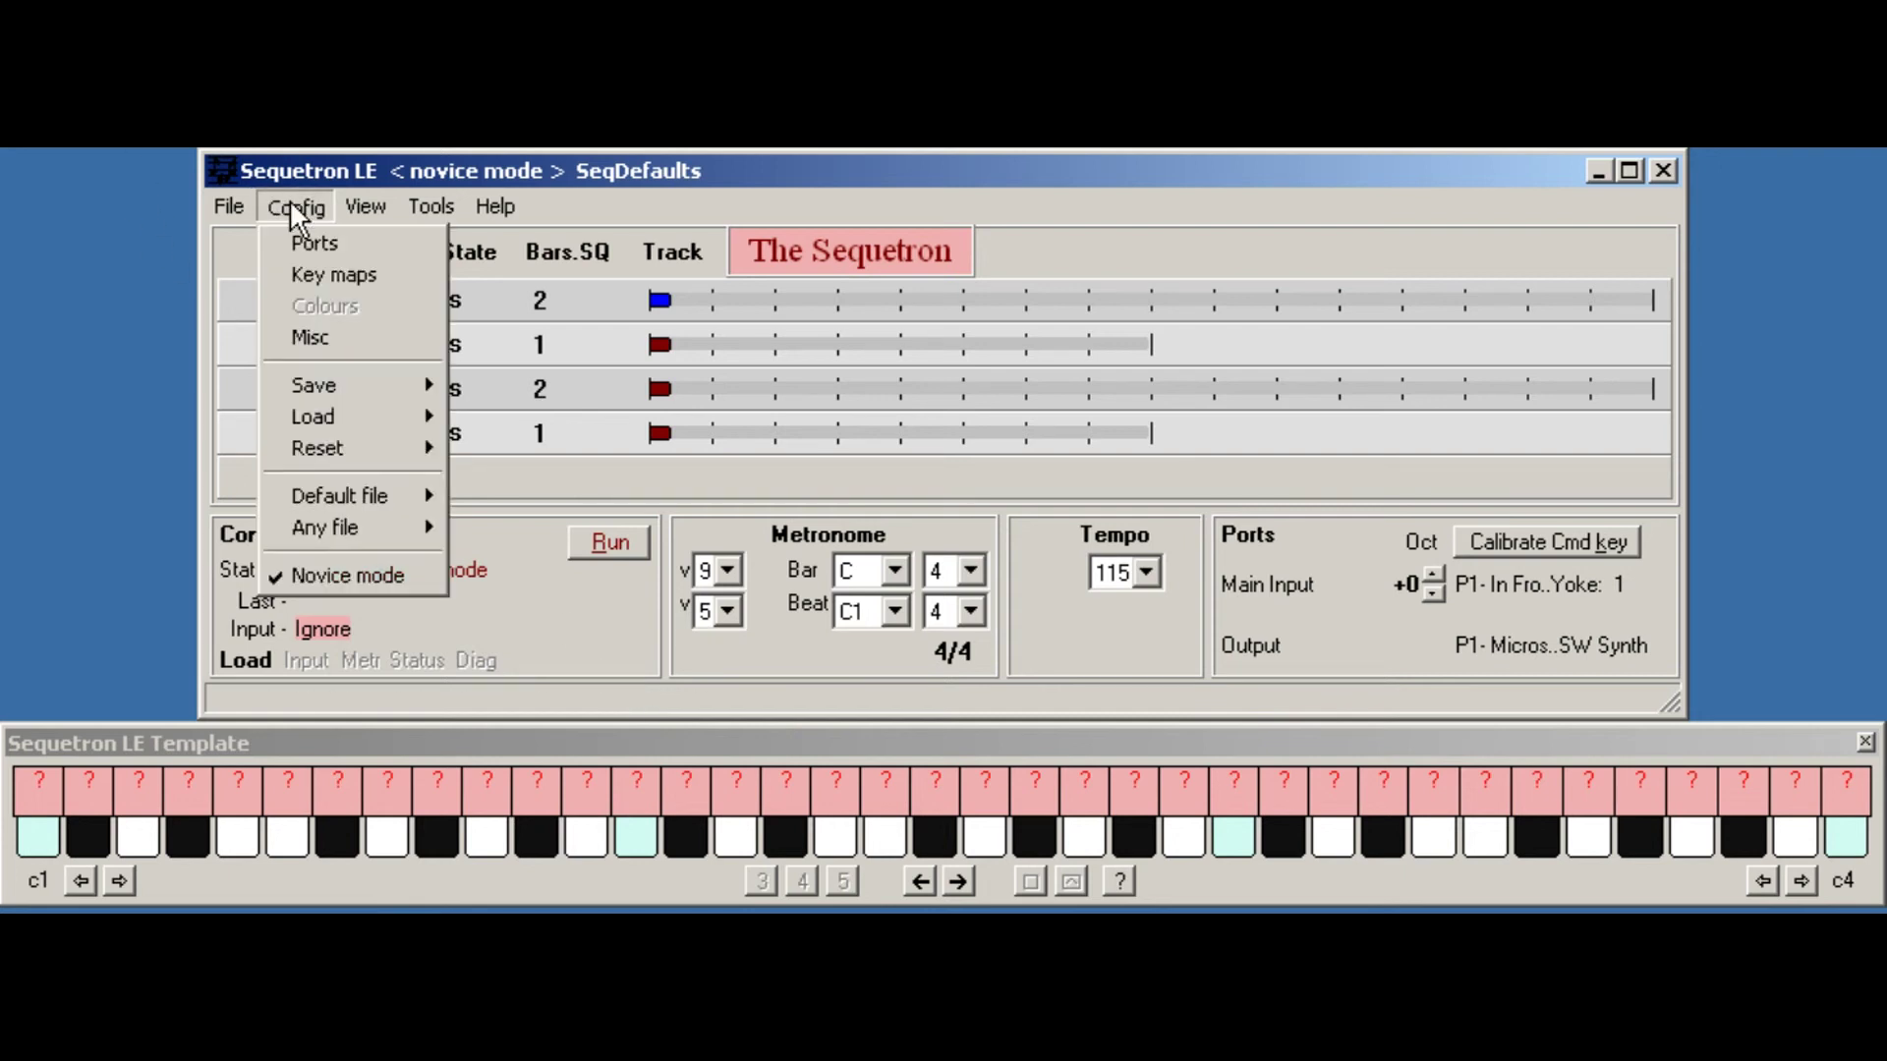
{"action": "left_click", "coordinate": [408, 577]}
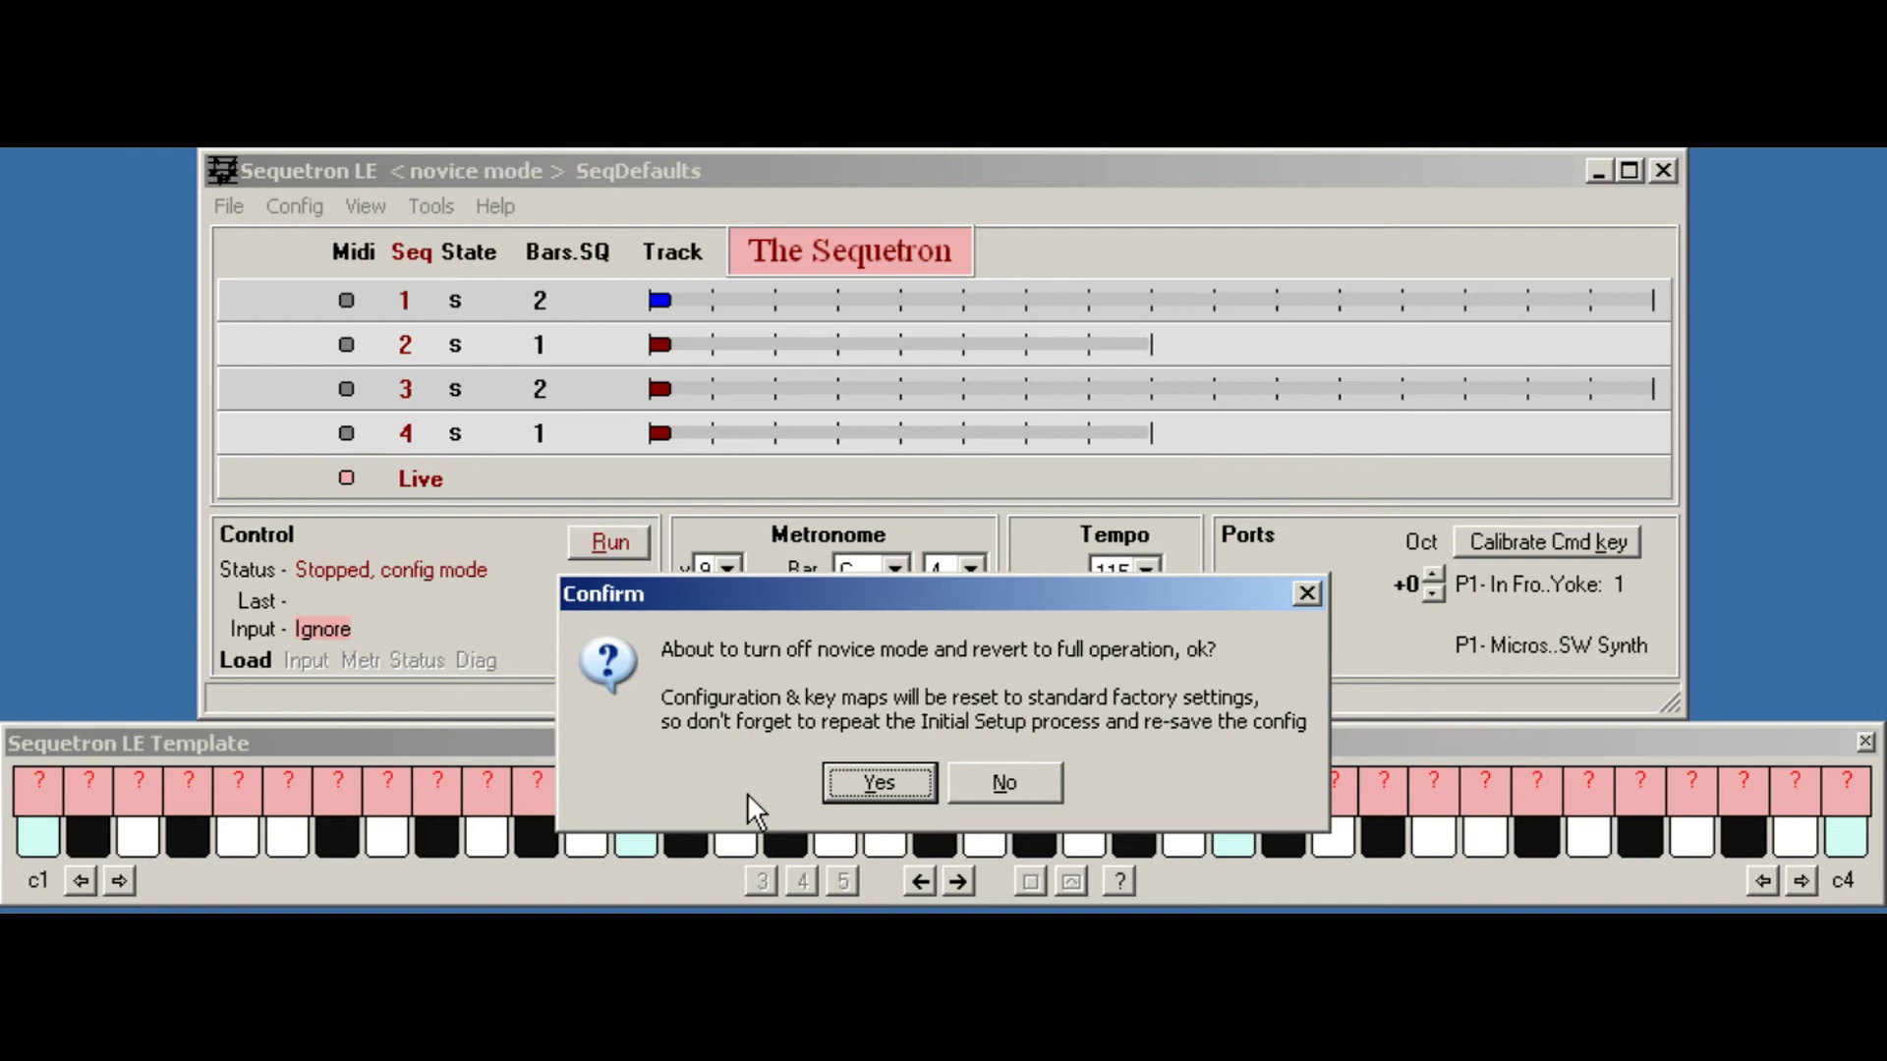
{"action": "left_click", "coordinate": [877, 783]}
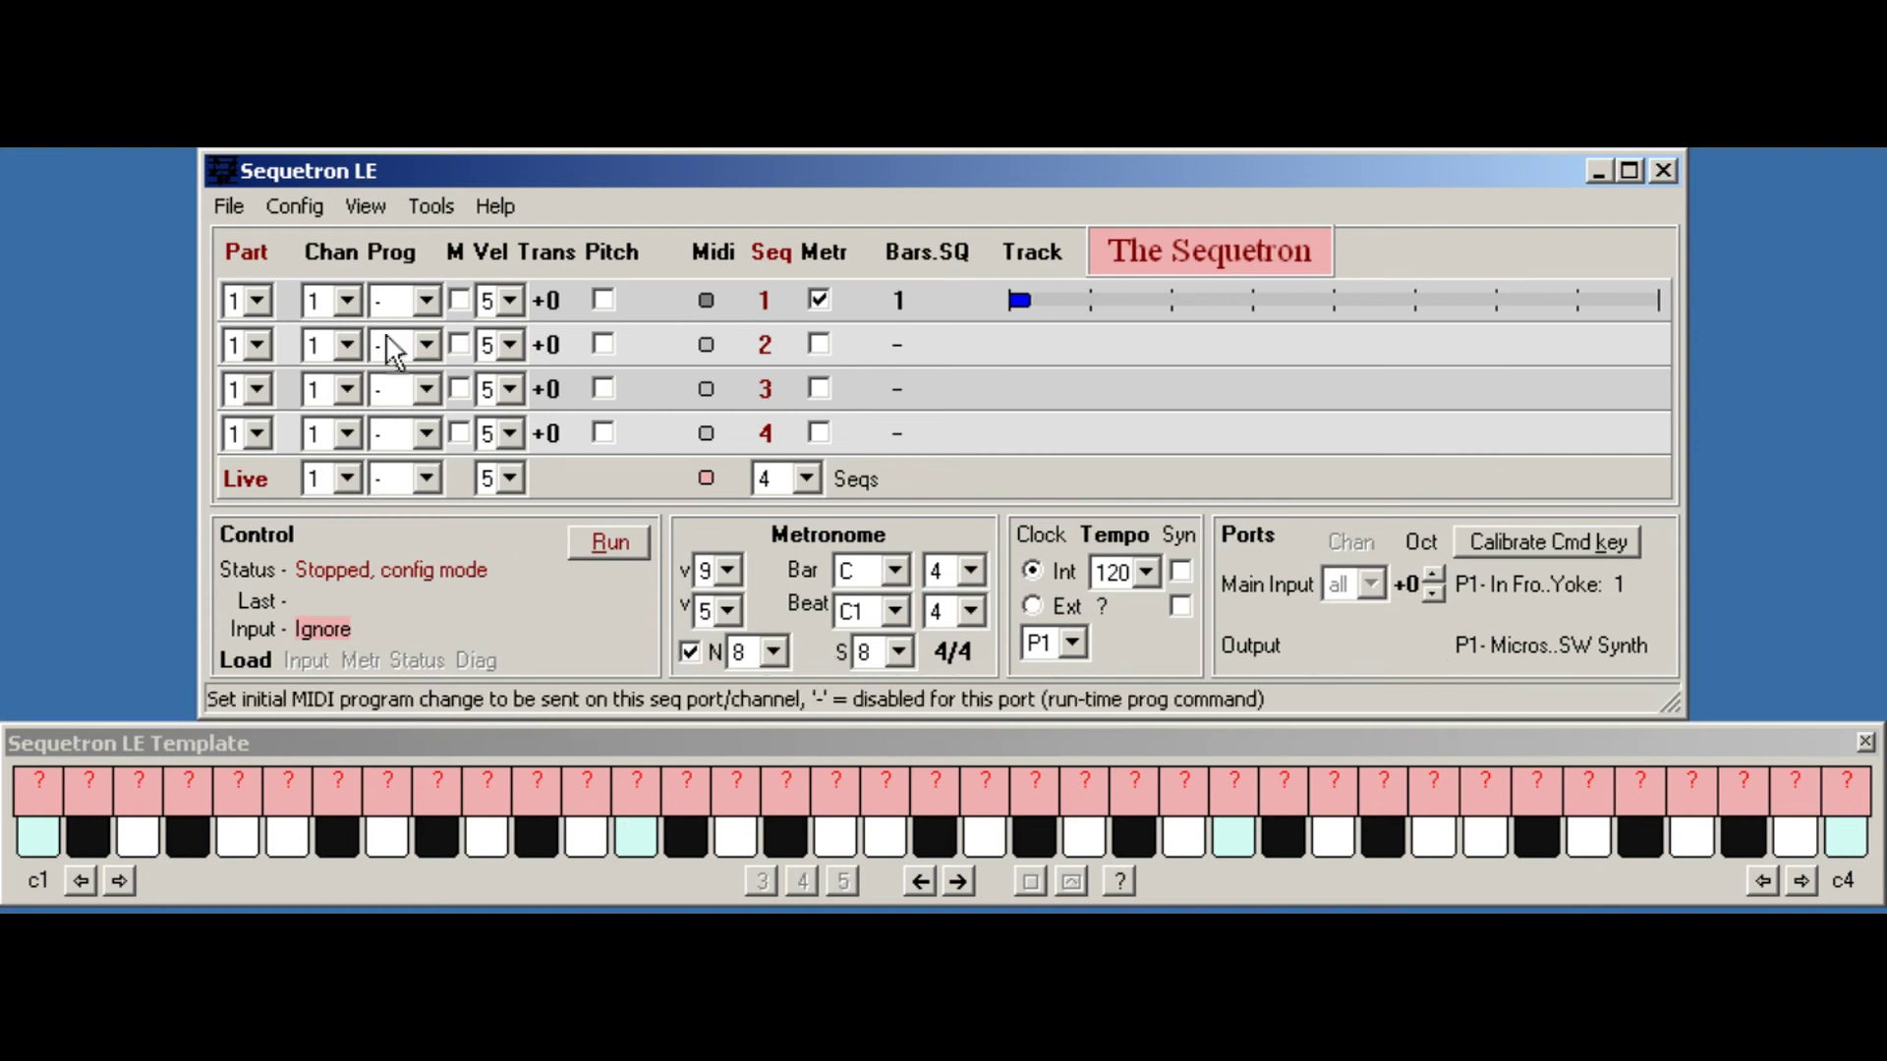
Examine the configuration save options and the program choices for sequence 1 without changing anything.
{"action": "left_click", "coordinate": [288, 204]}
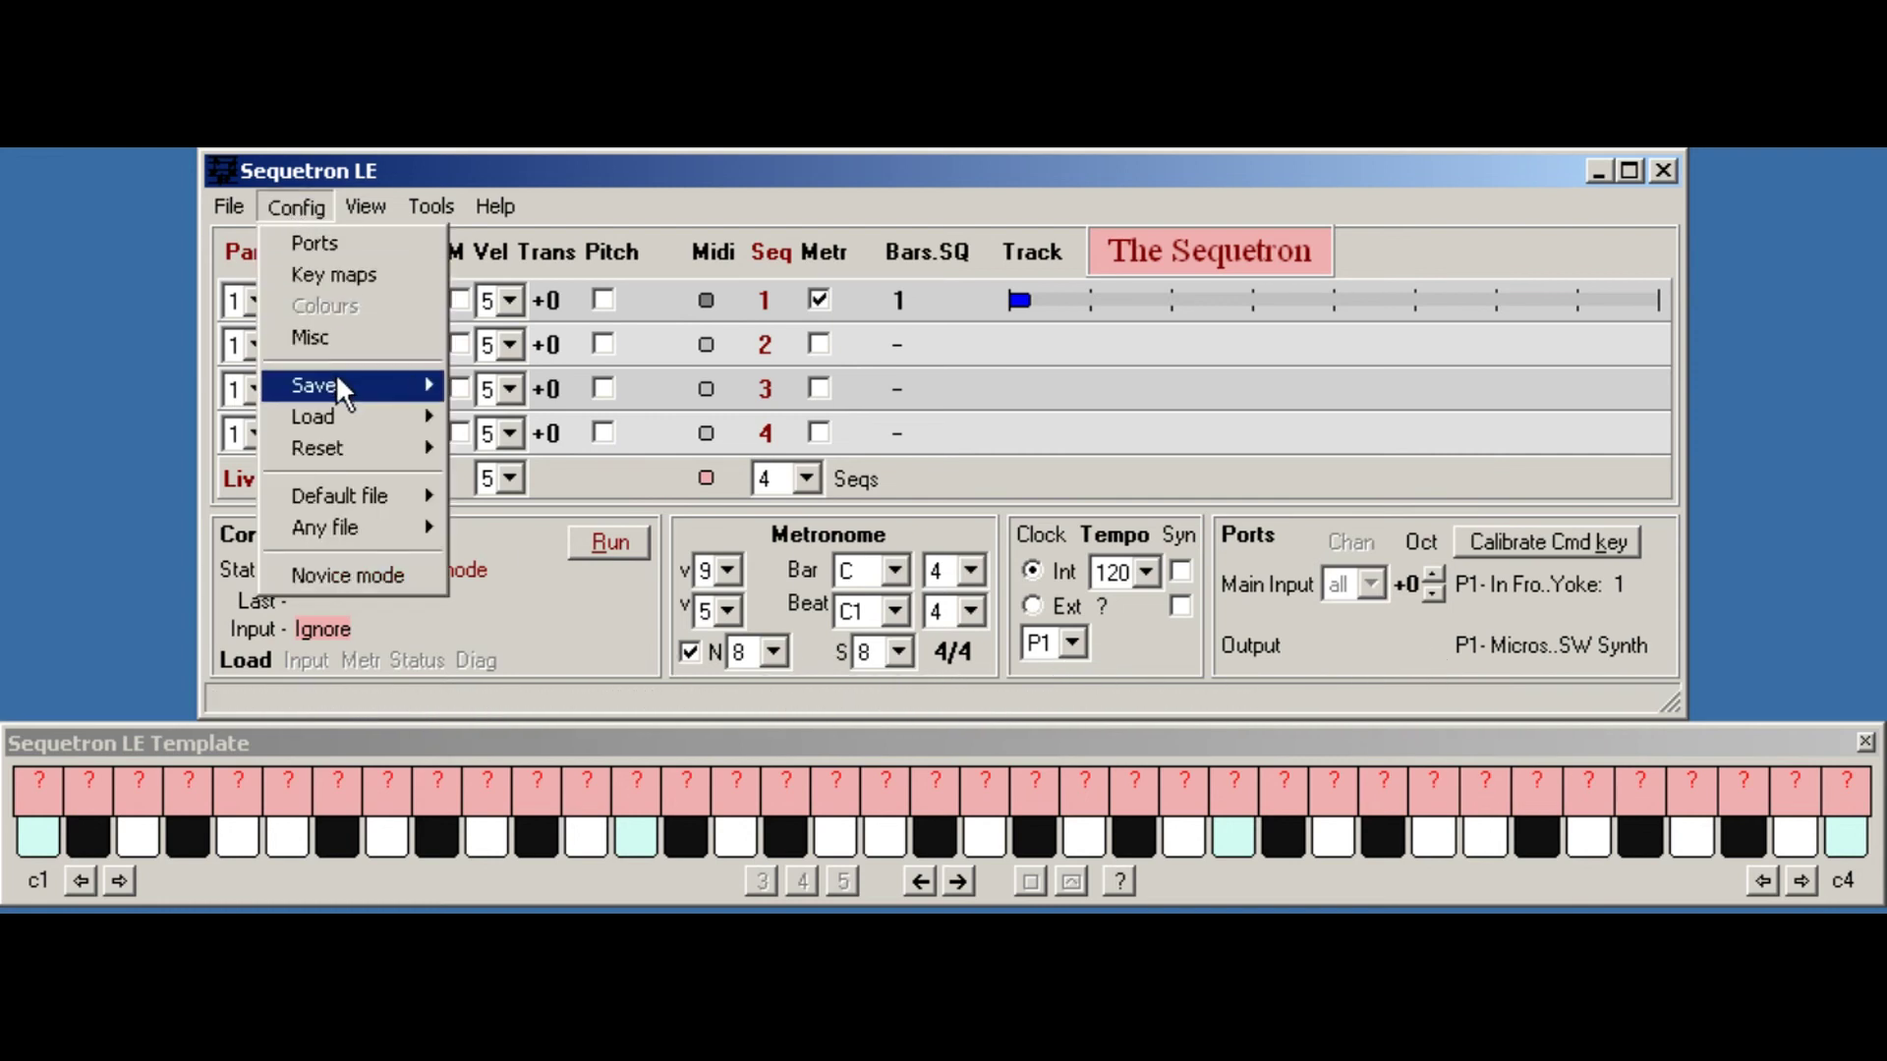
{"action": "mouse_move", "coordinate": [402, 375]}
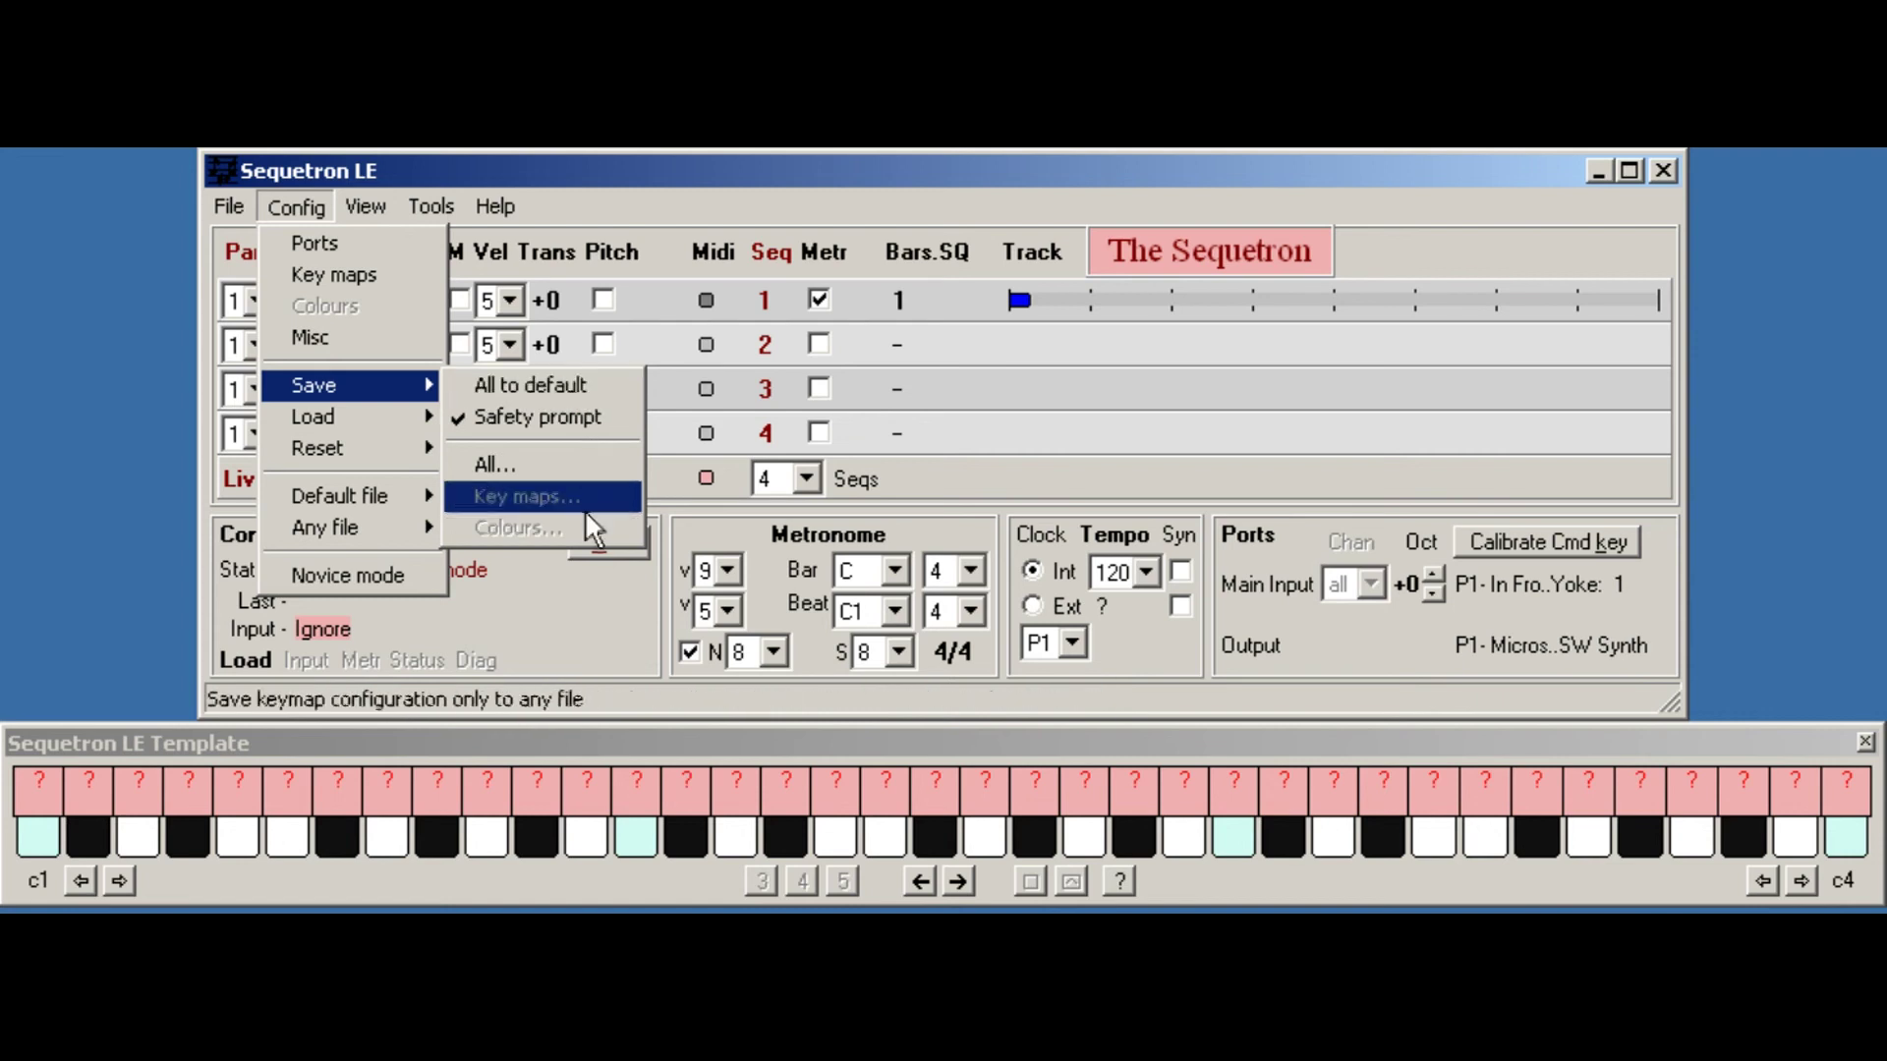
{"action": "left_click", "coordinate": [574, 644]}
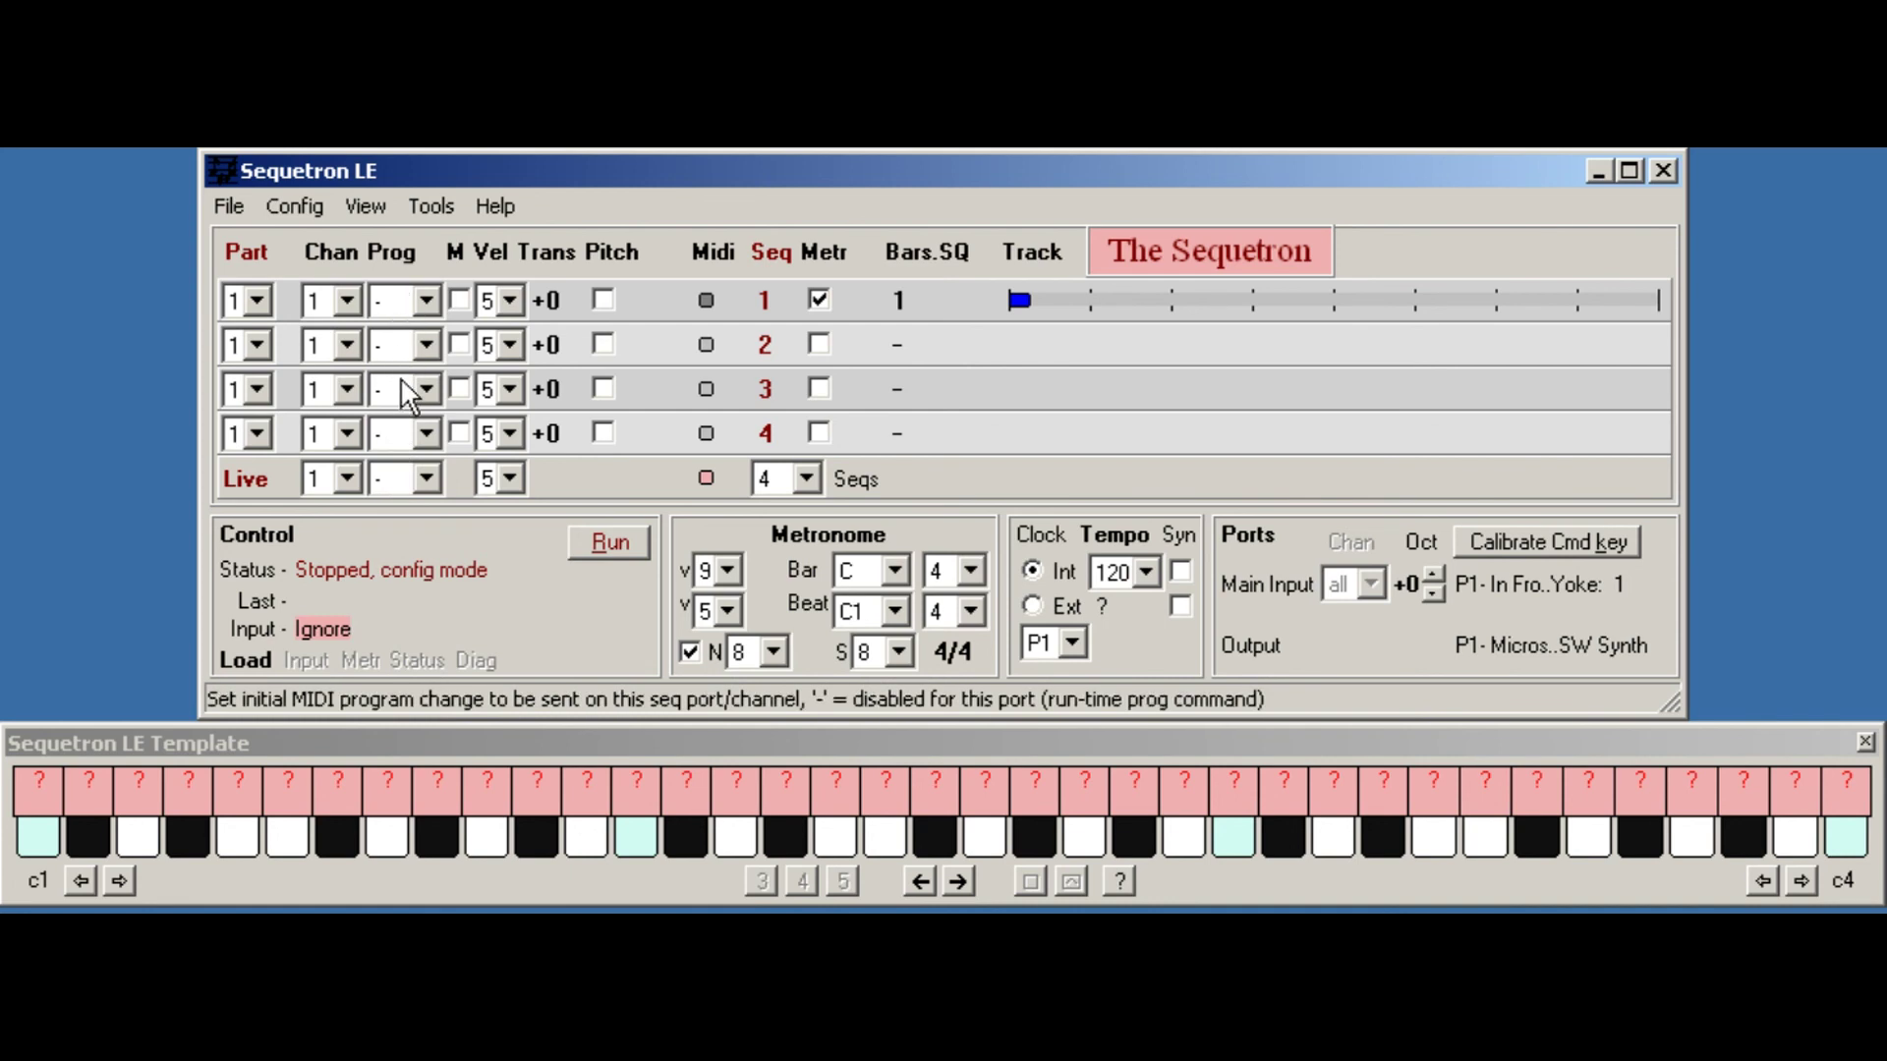
{"action": "left_click", "coordinate": [427, 301]}
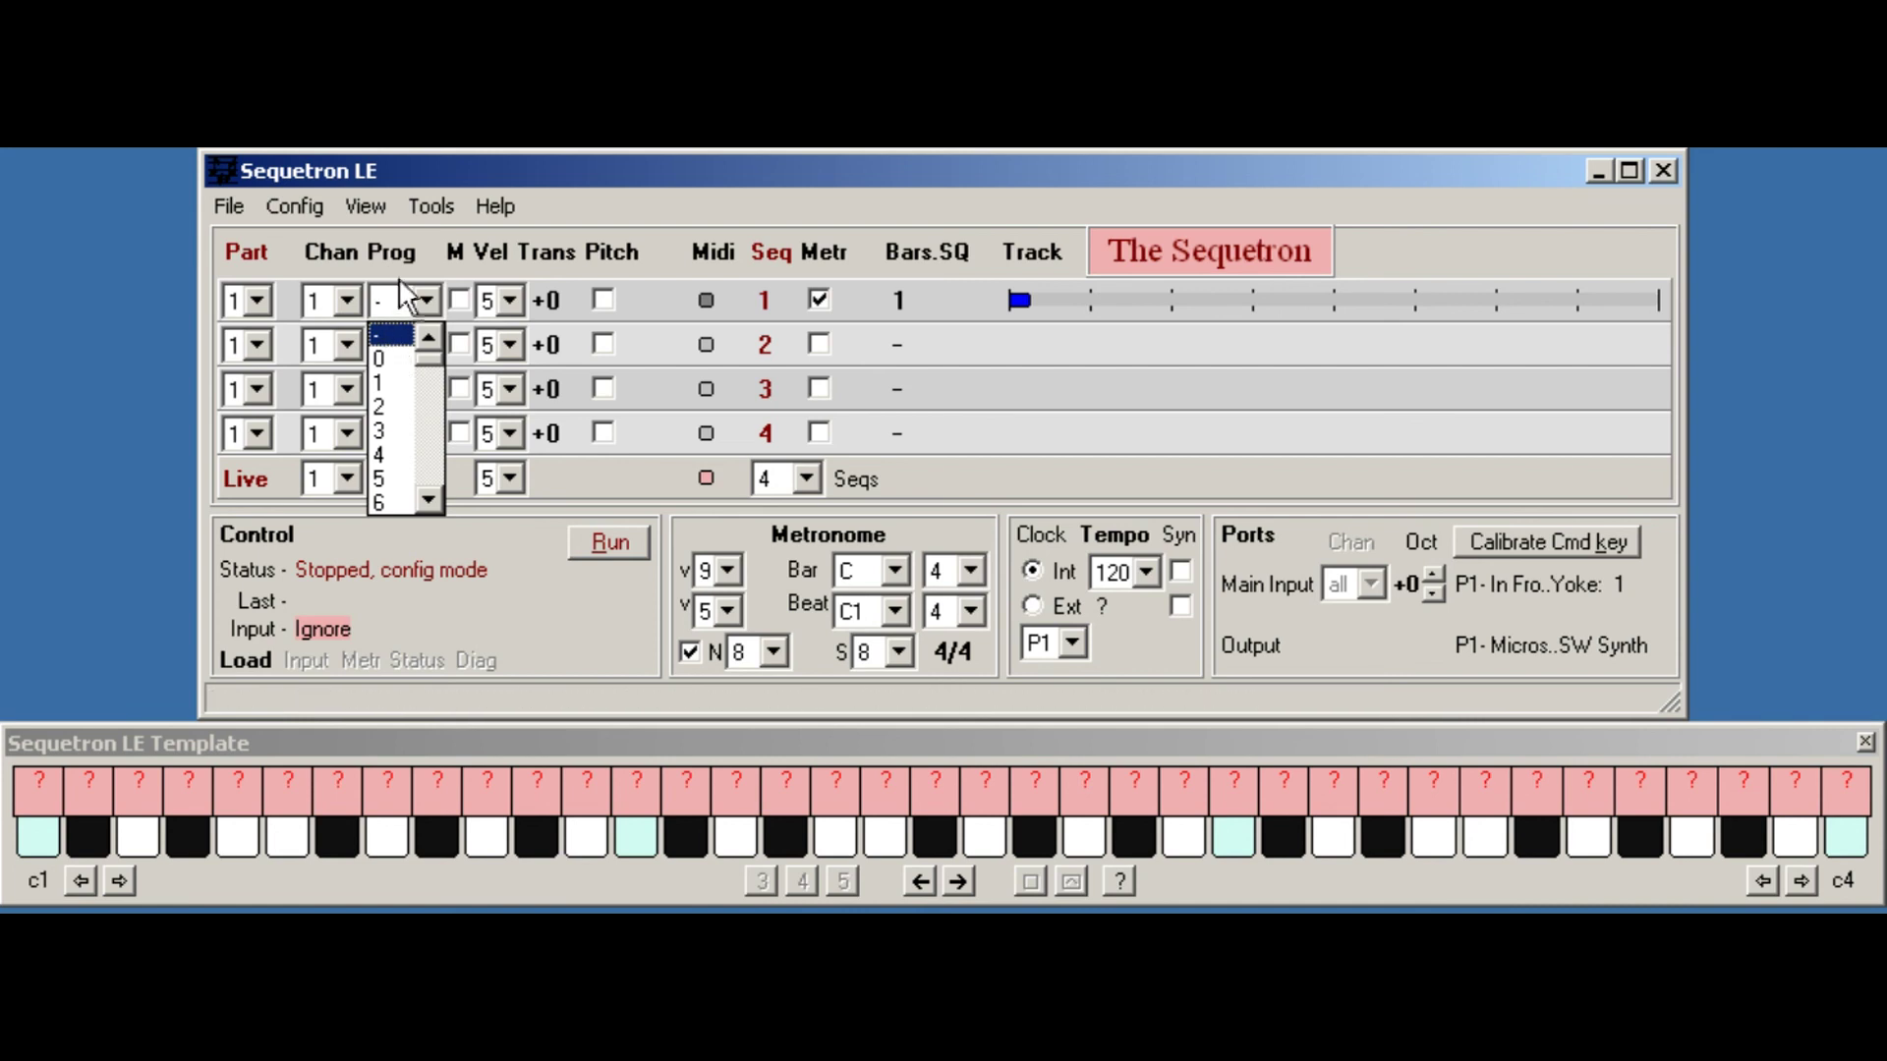
{"action": "left_click", "coordinate": [460, 631]}
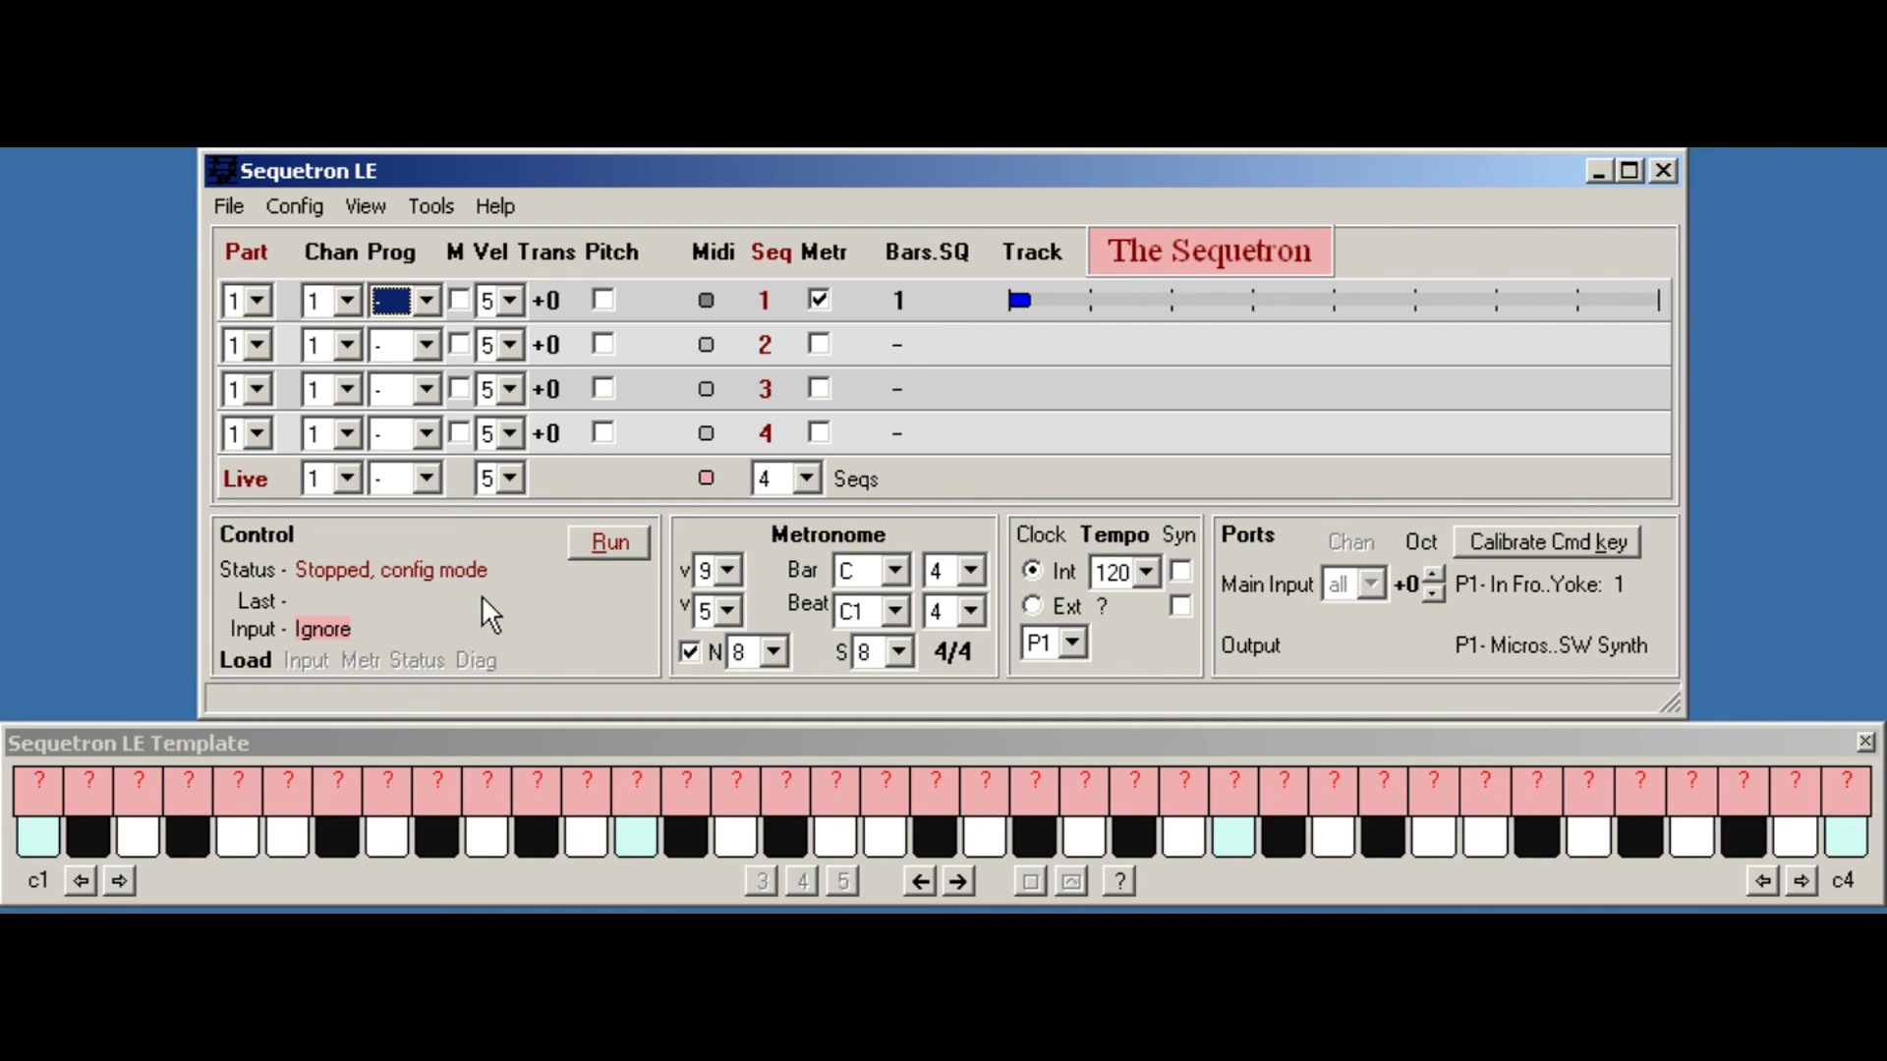
Start MIDI processing in full mode and show the complete command set on a keyboard template extended to a4.
{"action": "left_click", "coordinate": [577, 544]}
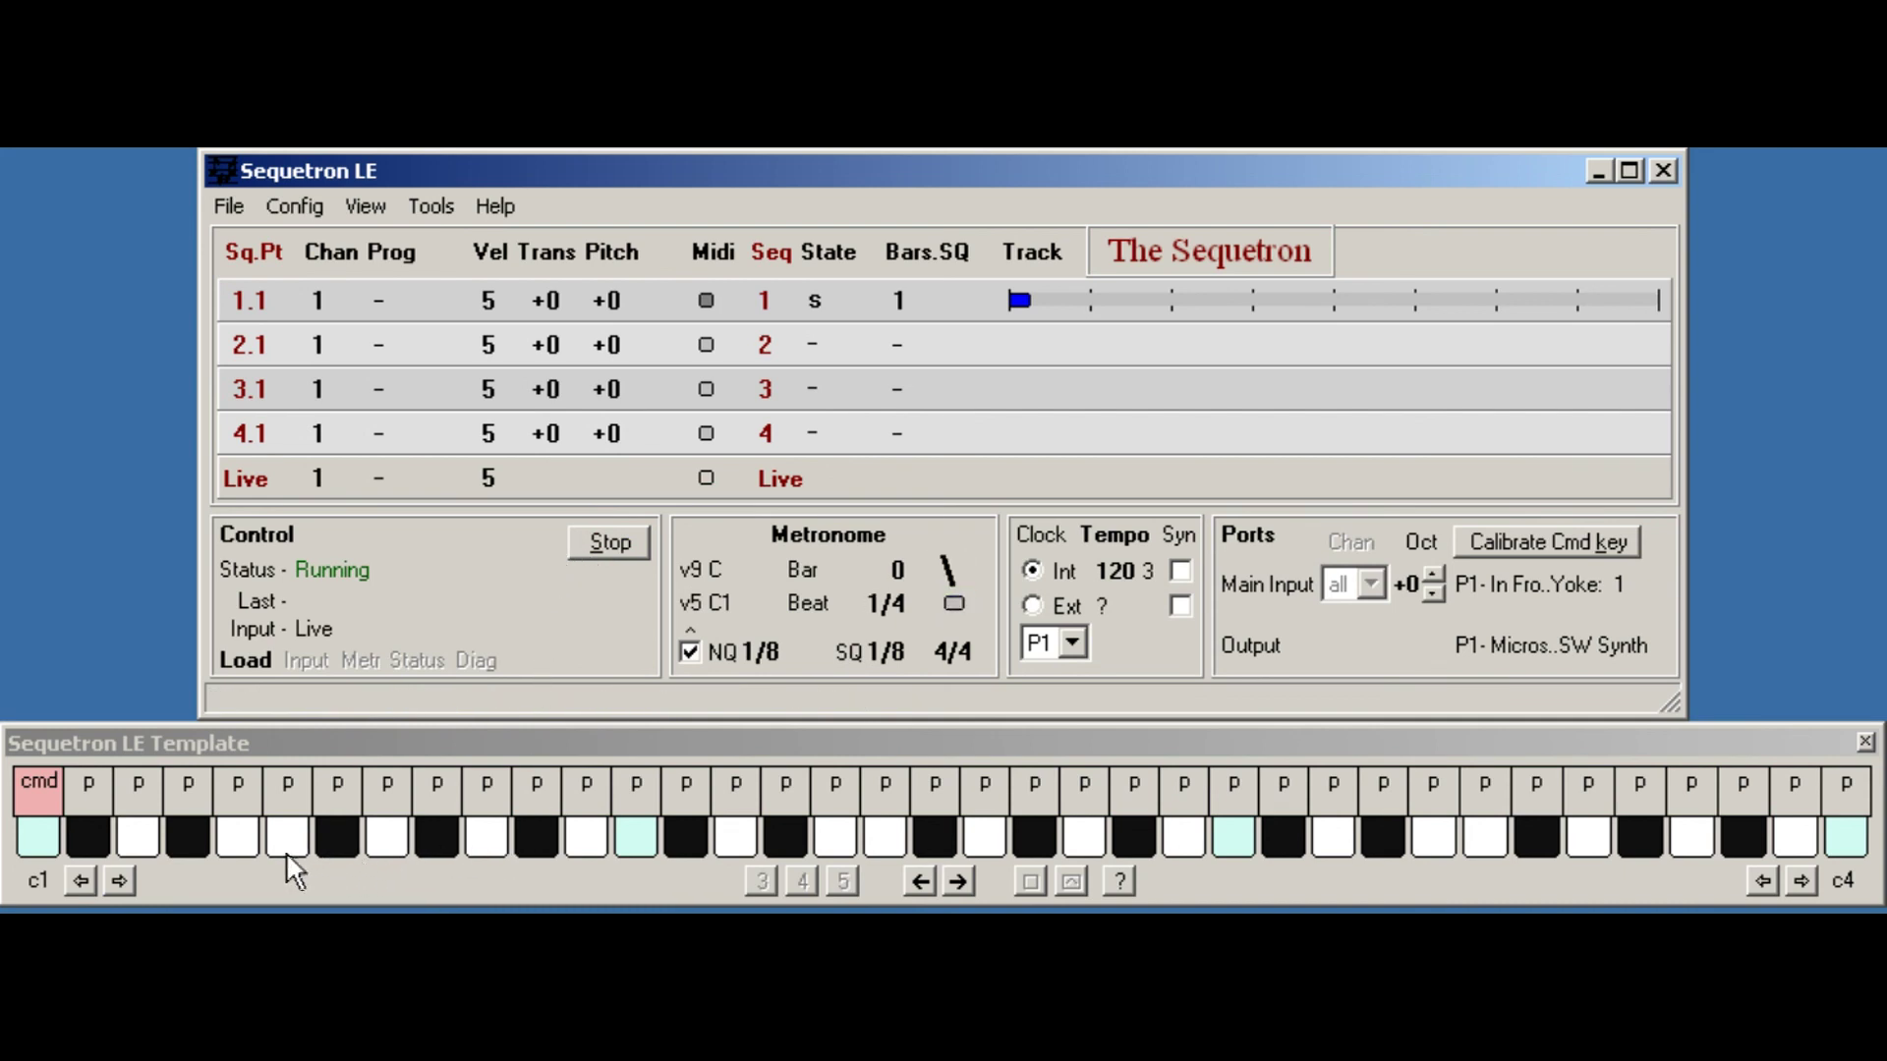
{"action": "left_click_drag", "start_coordinate": [99, 834], "coordinate": [570, 836]}
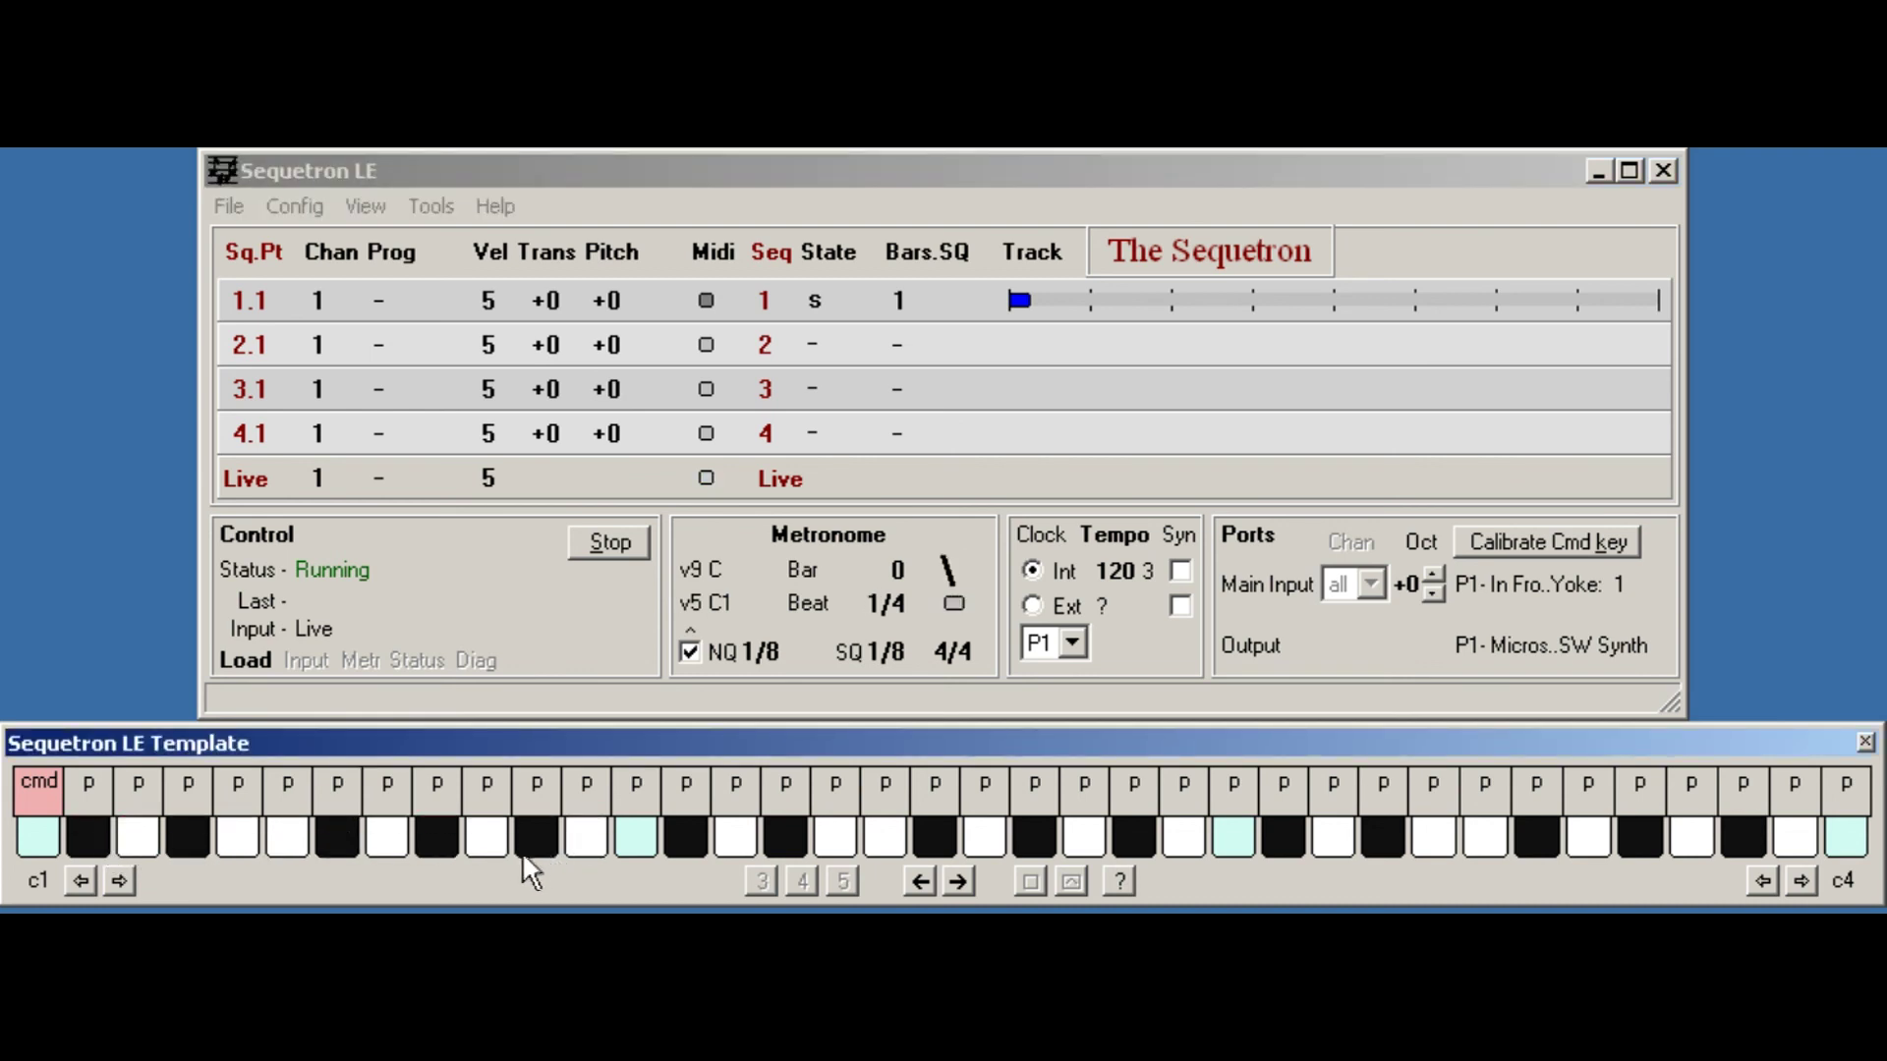
{"action": "left_click", "coordinate": [39, 833]}
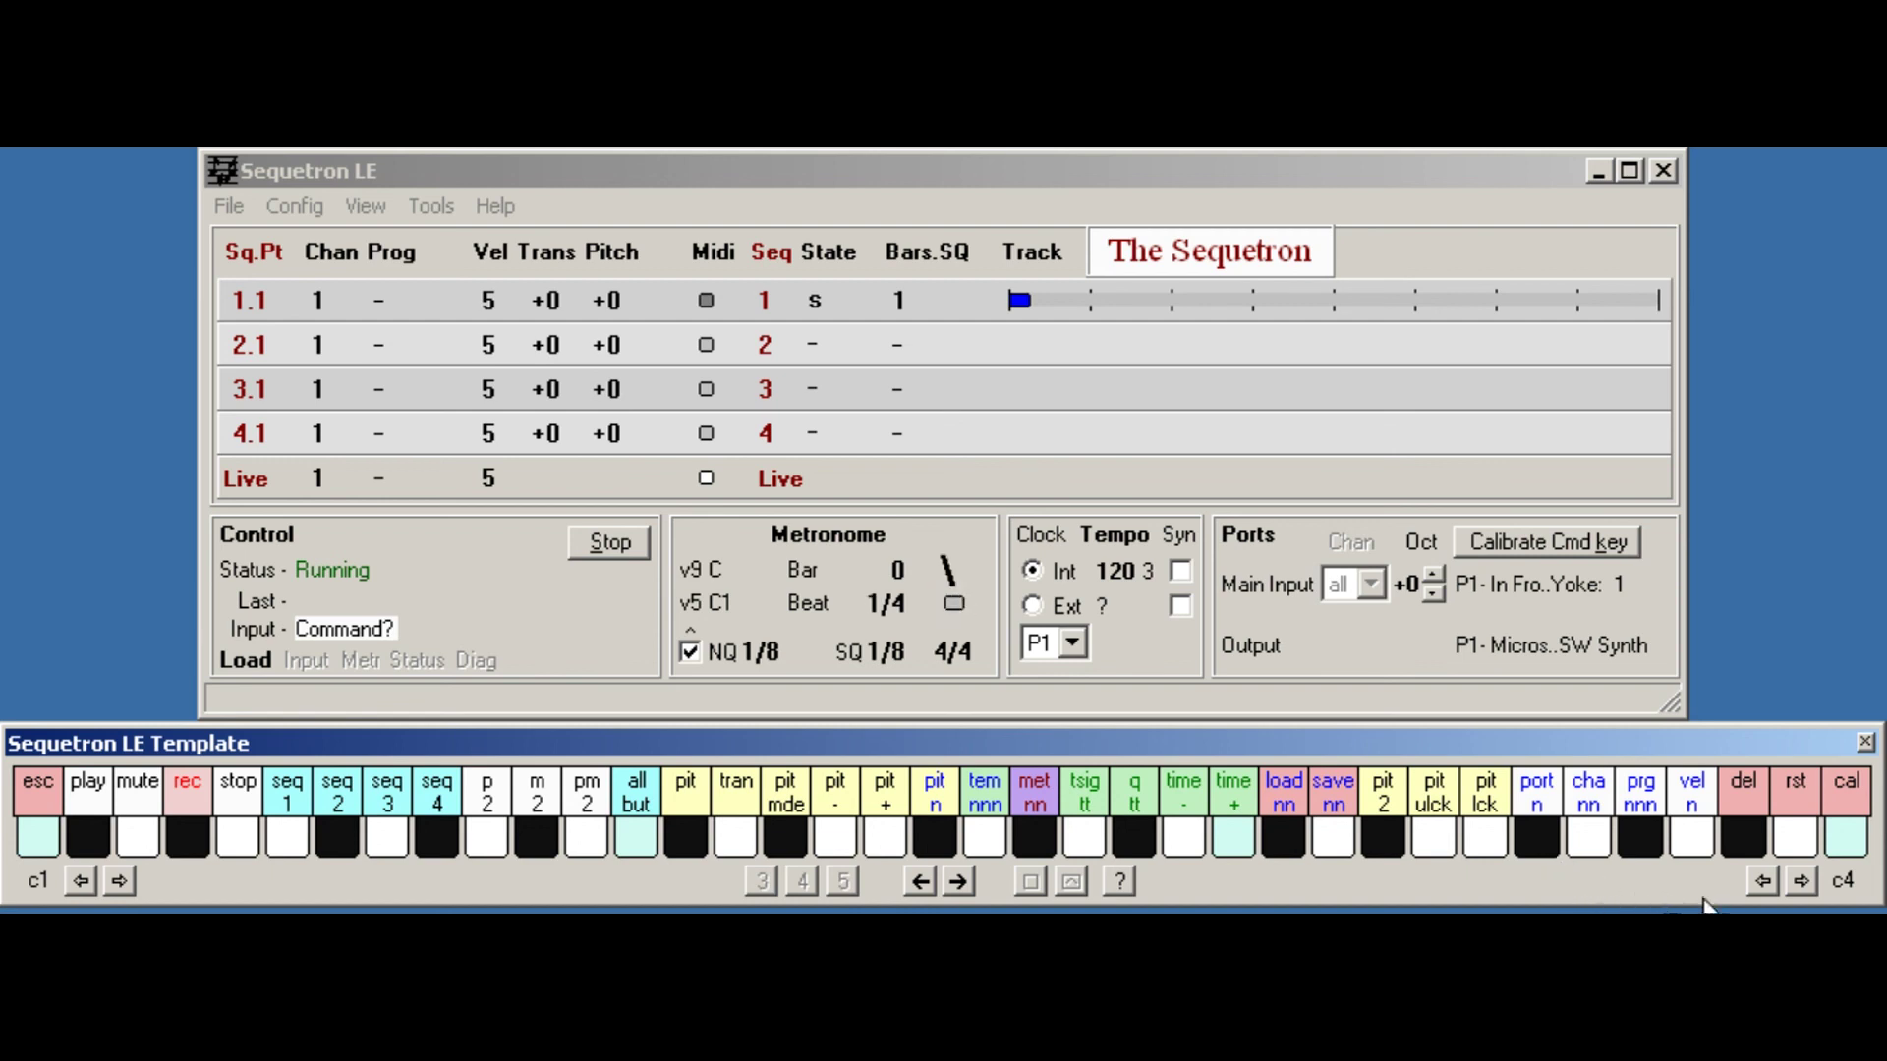
{"action": "left_click", "coordinate": [1802, 881]}
{"action": "left_click_drag", "start_coordinate": [1803, 879], "coordinate": [1769, 883]}
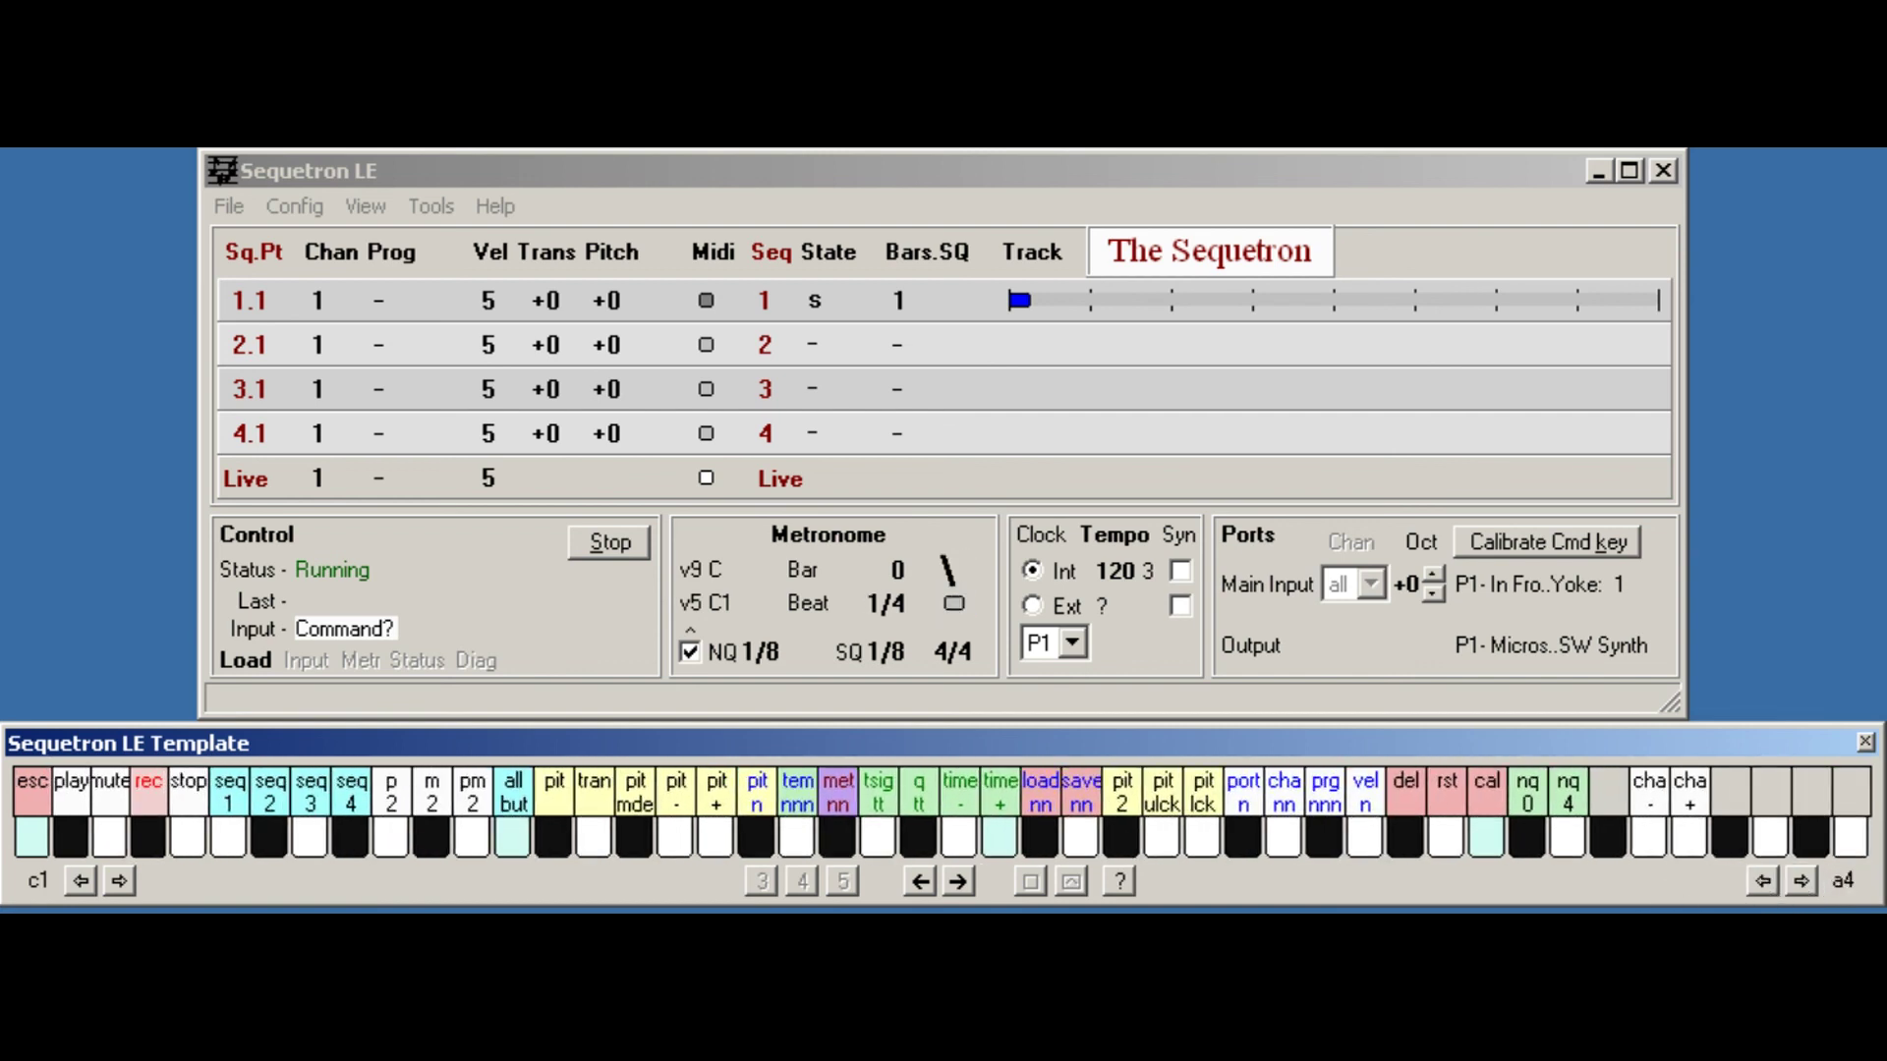